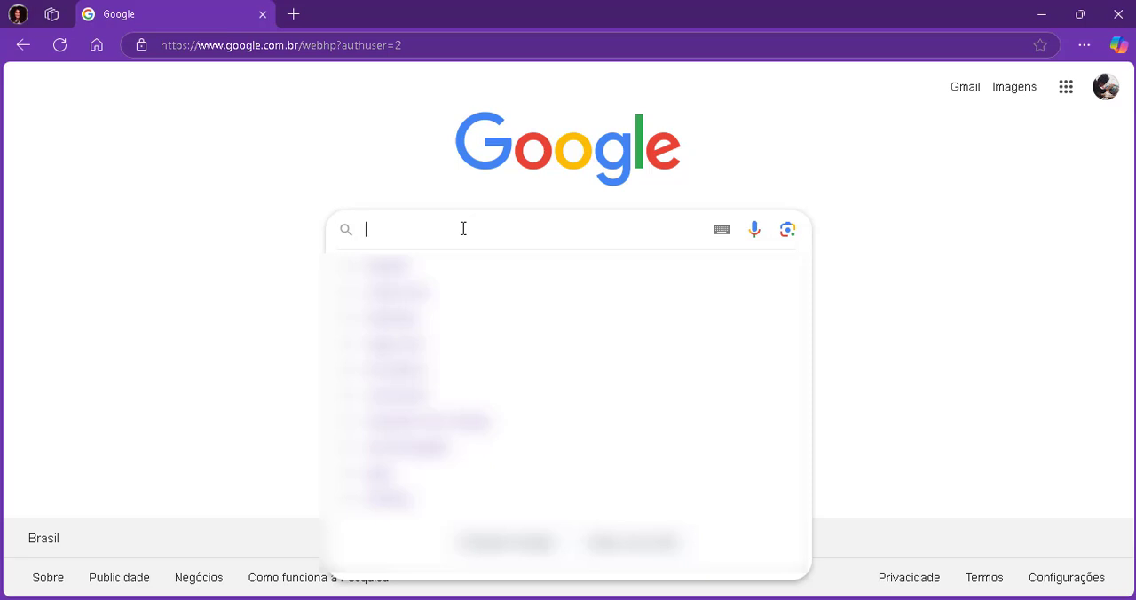
Search Google for "tinkercad" and open the Tinkercad website.
{"action": "type", "text": "Ti"}
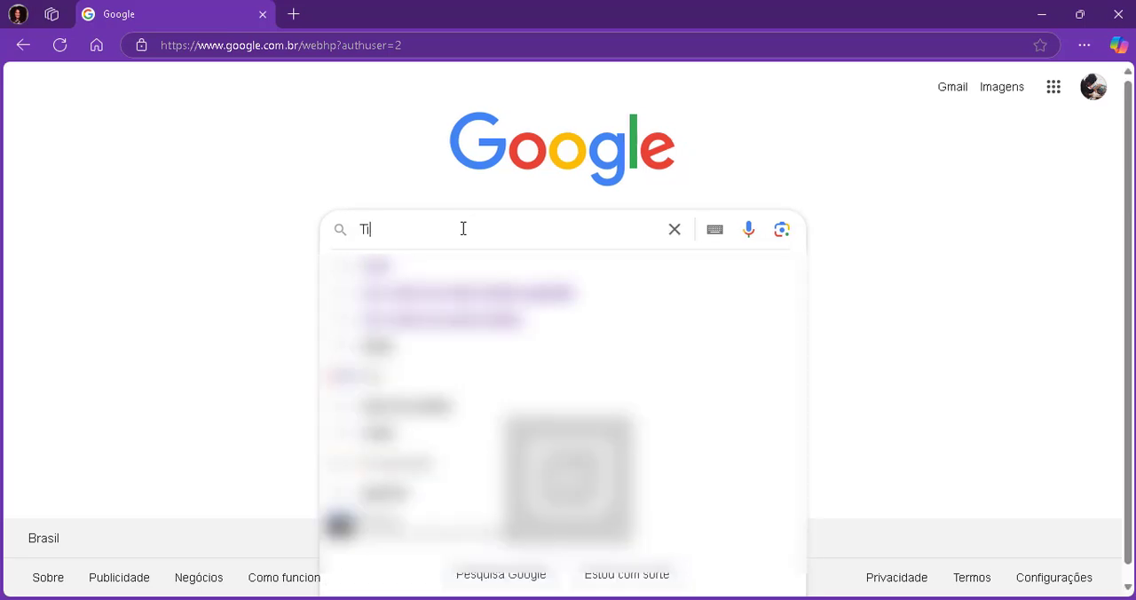
{"action": "type", "text": "nkercad"}
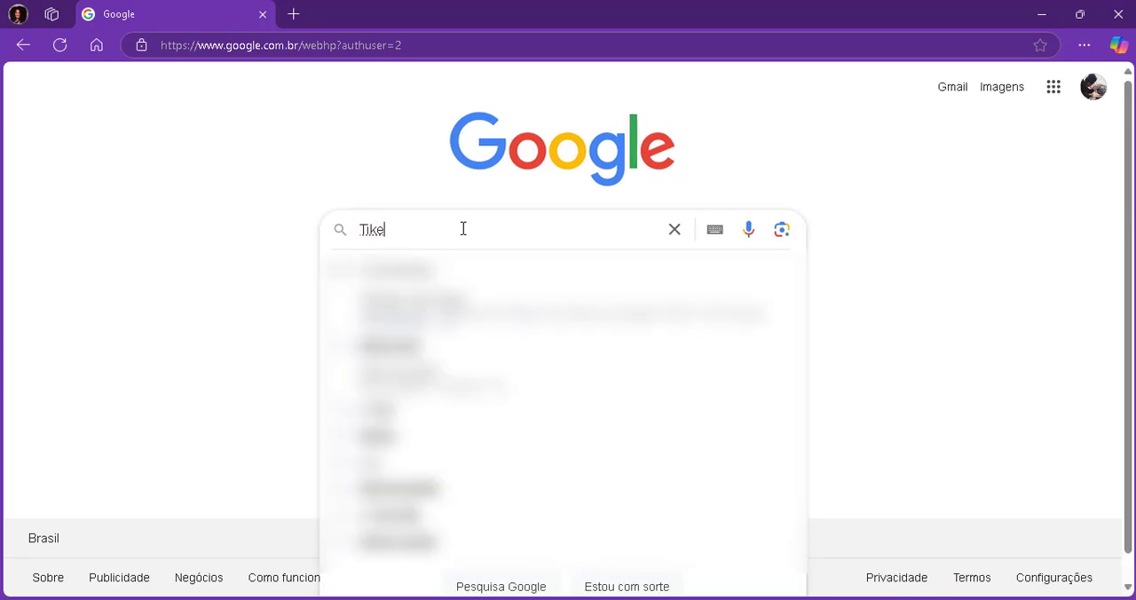
{"action": "key", "text": "Return"}
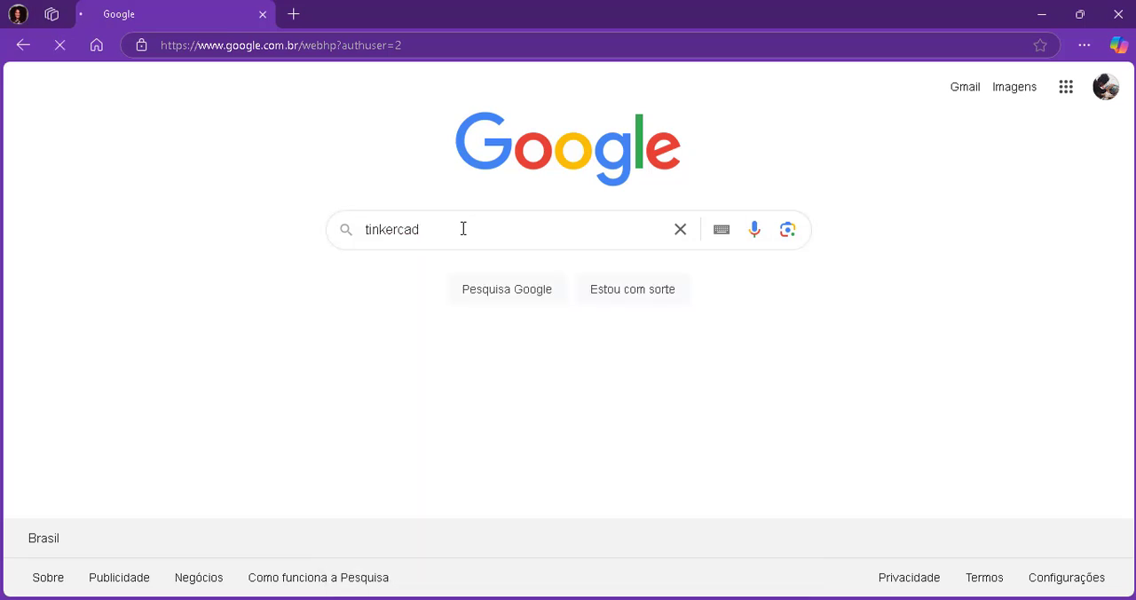
{"action": "left_click", "coordinate": [461, 246]}
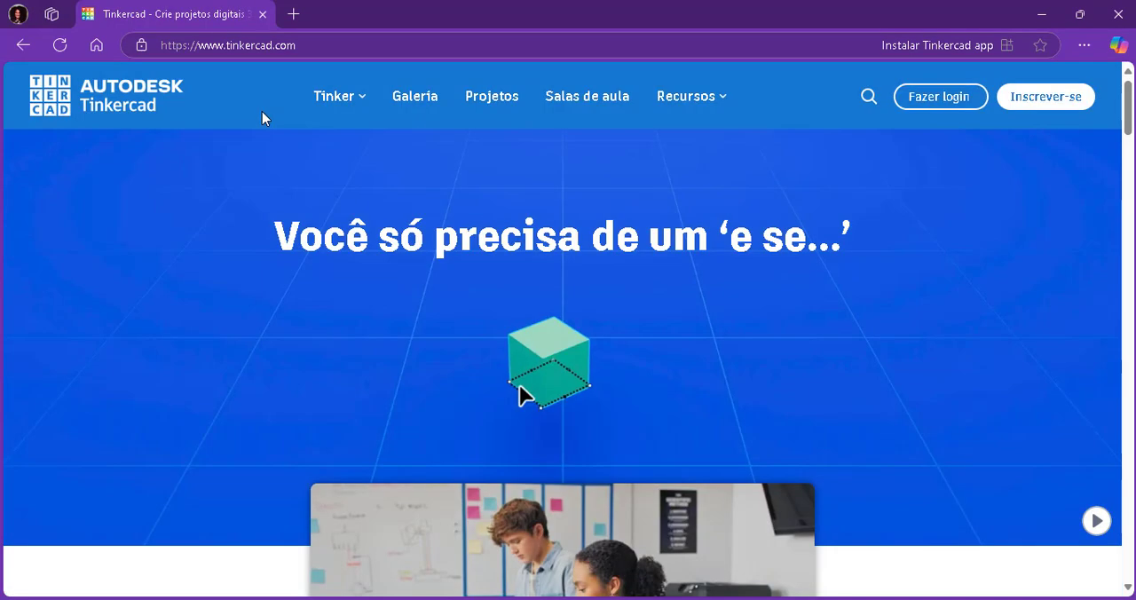
Log in to Tinkercad using the personal accounts option.
{"action": "left_click", "coordinate": [920, 99]}
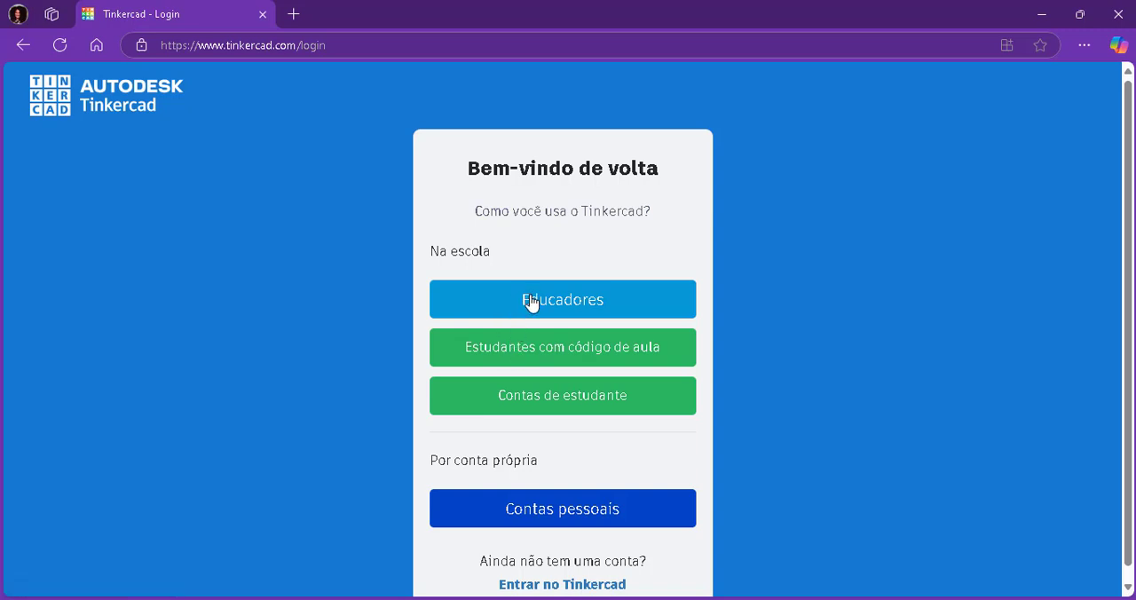
{"action": "left_click", "coordinate": [529, 509]}
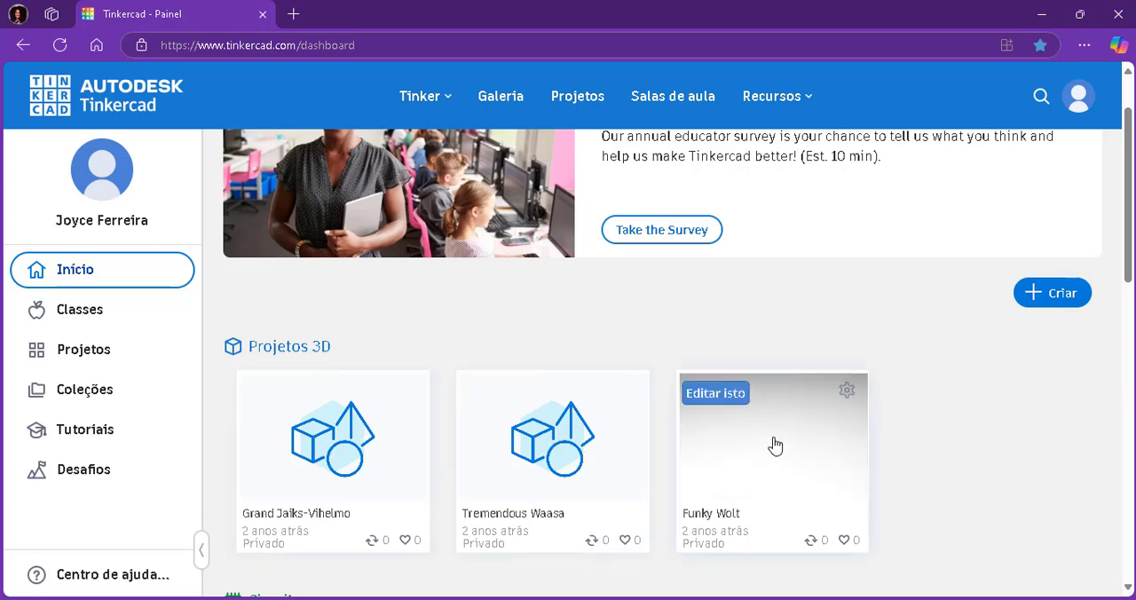
Create a new 3D design from the dashboard.
{"action": "scroll", "coordinate": [601, 431], "scroll_direction": "down", "scroll_amount": 5}
{"action": "scroll", "coordinate": [826, 544], "scroll_direction": "up", "scroll_amount": 6}
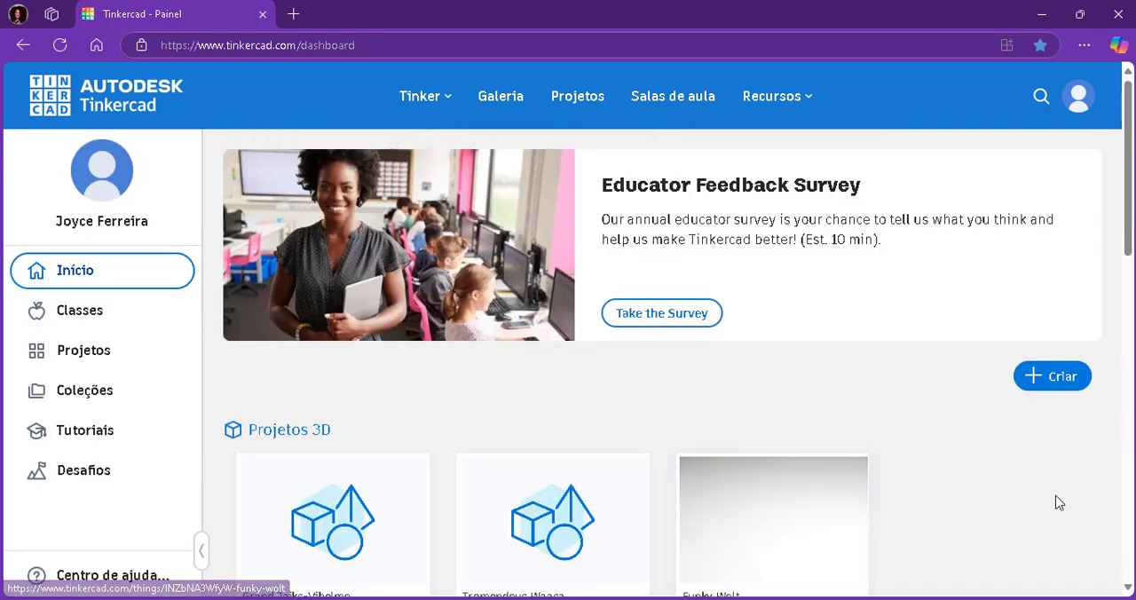
{"action": "left_click", "coordinate": [1069, 394]}
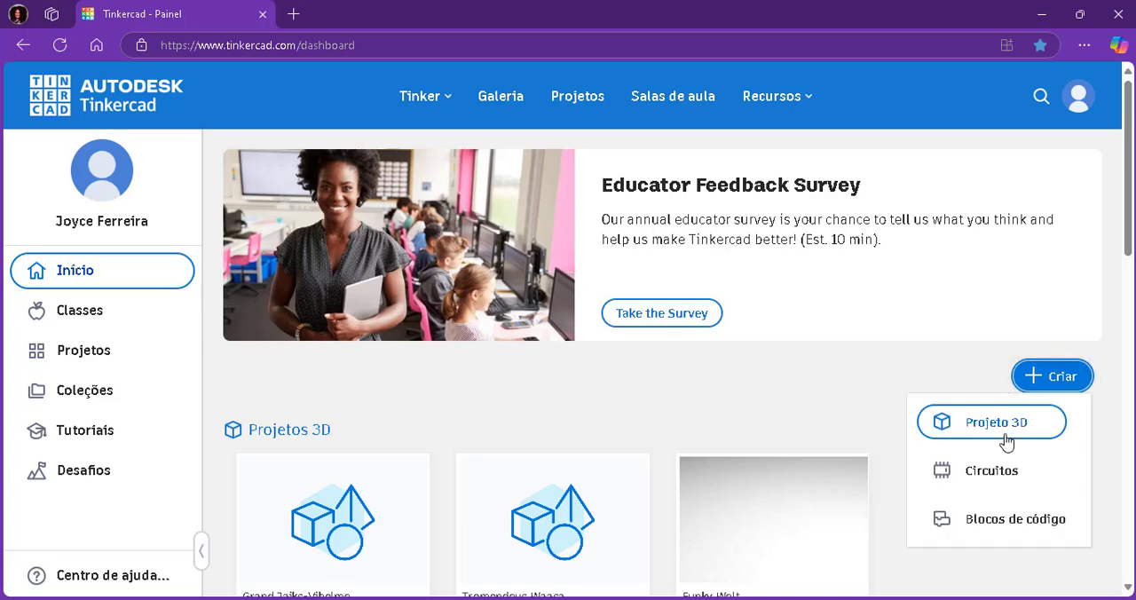
{"action": "left_click", "coordinate": [996, 423]}
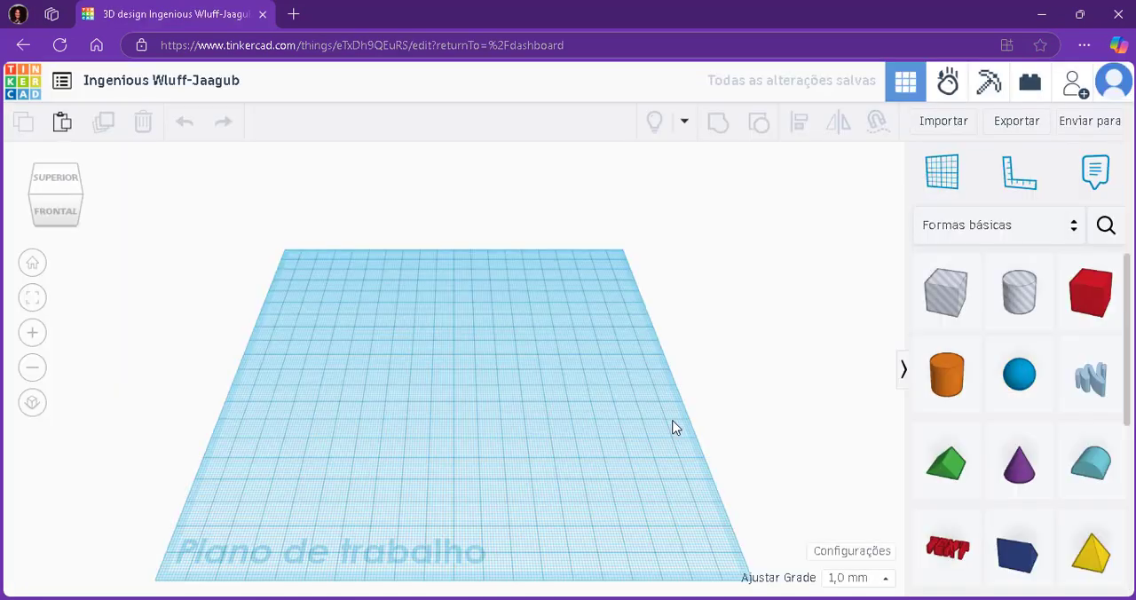
Place a dice shape from the basic shapes on the workplane.
{"action": "left_click_drag", "start_coordinate": [614, 318], "coordinate": [413, 434]}
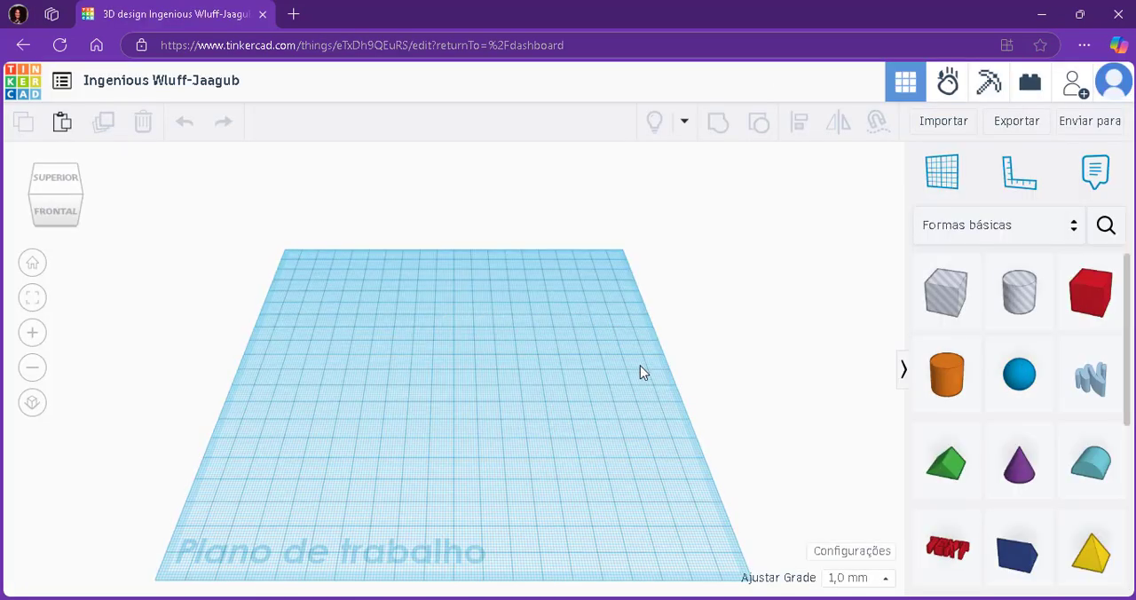
{"action": "mouse_move", "coordinate": [640, 373]}
{"action": "right_mouse_down"}
{"action": "mouse_move", "coordinate": [349, 397]}
{"action": "mouse_move", "coordinate": [862, 399]}
{"action": "mouse_move", "coordinate": [776, 325]}
{"action": "mouse_move", "coordinate": [726, 365]}
{"action": "mouse_move", "coordinate": [630, 366]}
{"action": "right_mouse_up"}
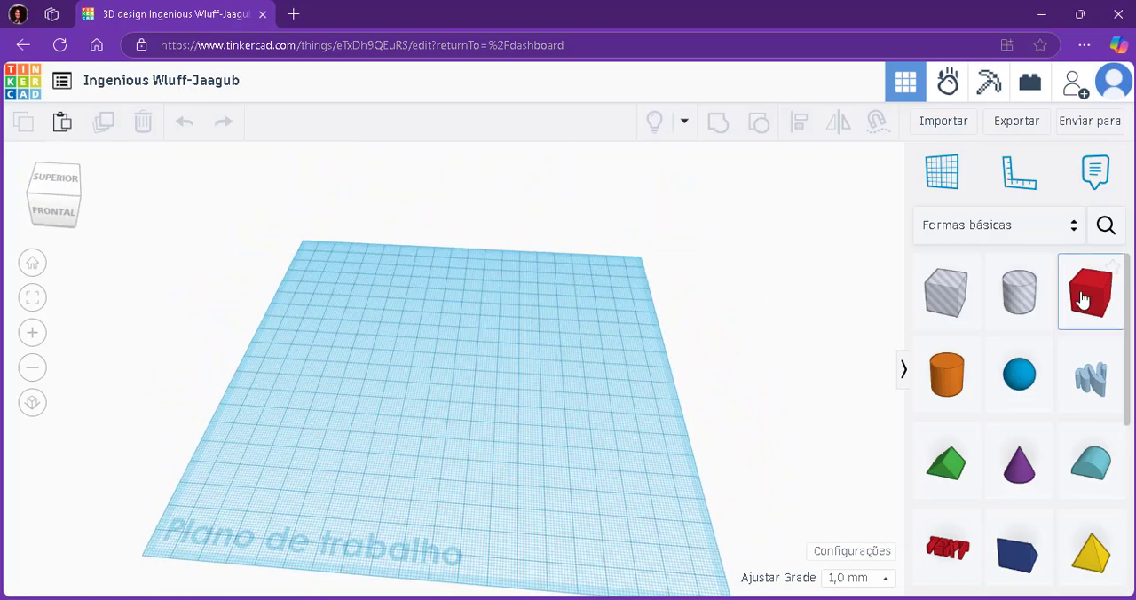
{"action": "scroll", "coordinate": [1074, 337], "scroll_direction": "down", "scroll_amount": 5}
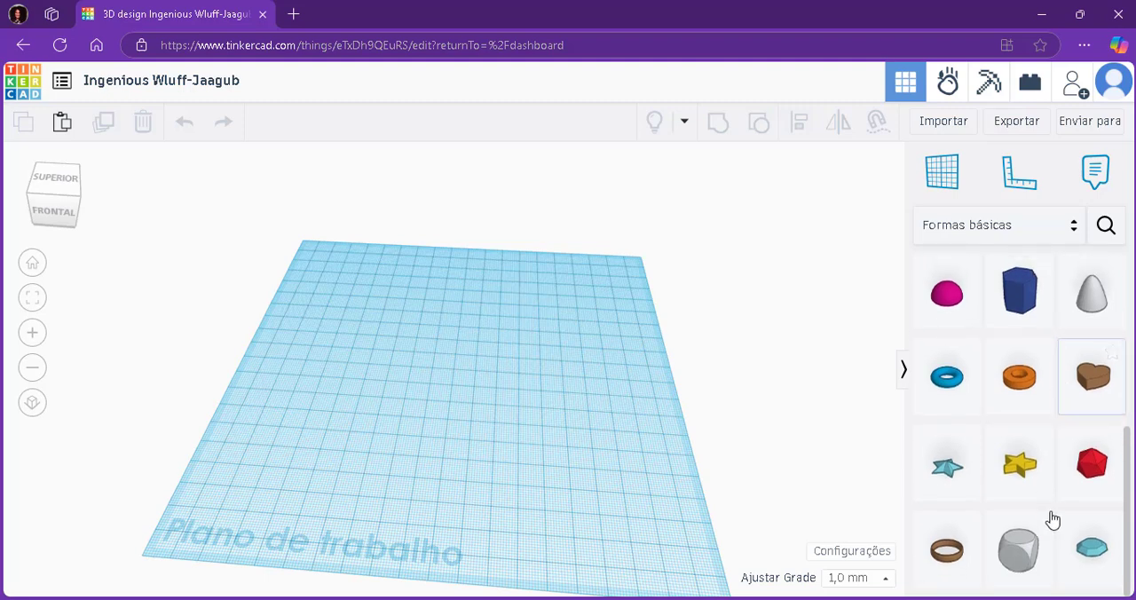
{"action": "left_click_drag", "start_coordinate": [1034, 559], "coordinate": [384, 421]}
Place a solid red box on the workplane beside the dice shape and remove the dice.
{"action": "scroll", "coordinate": [1012, 401], "scroll_direction": "up", "scroll_amount": 5}
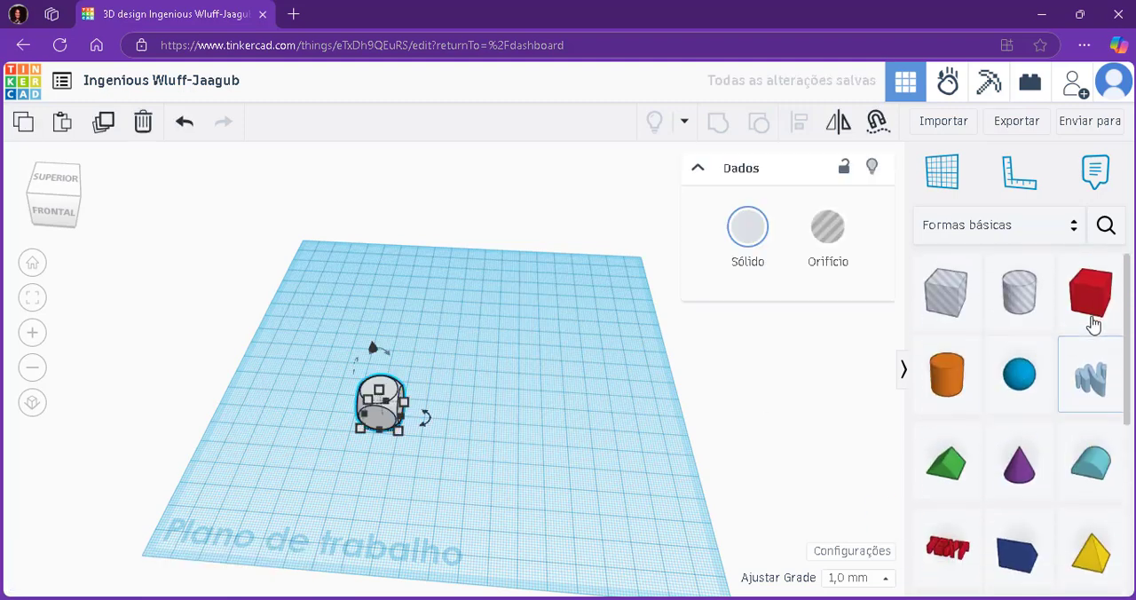
{"action": "left_click_drag", "start_coordinate": [1094, 308], "coordinate": [523, 446]}
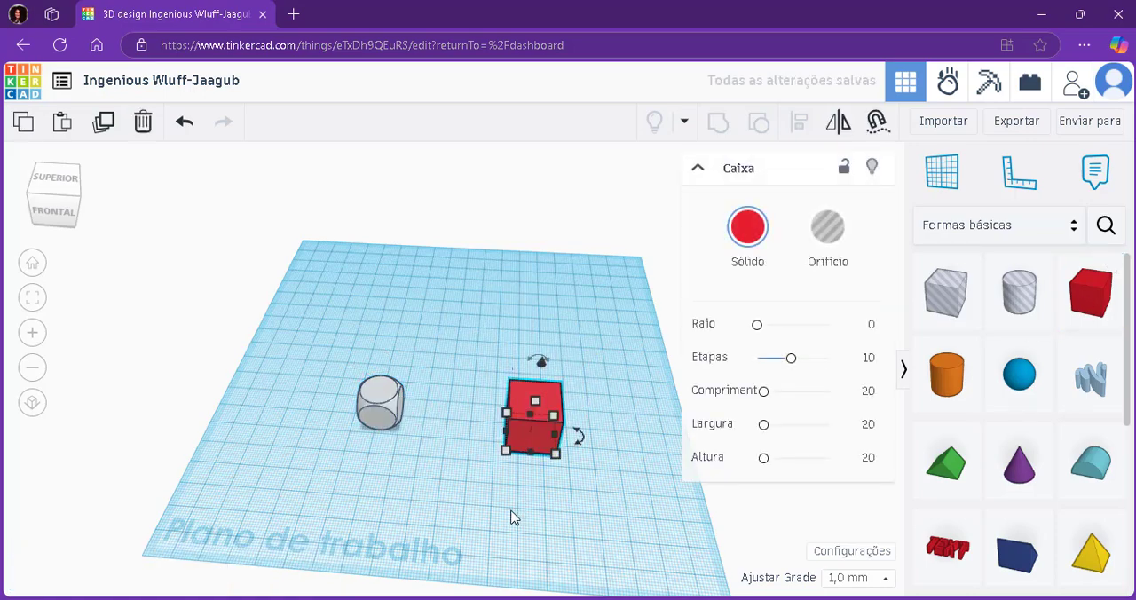
{"action": "right_click_drag", "start_coordinate": [512, 518], "coordinate": [537, 444]}
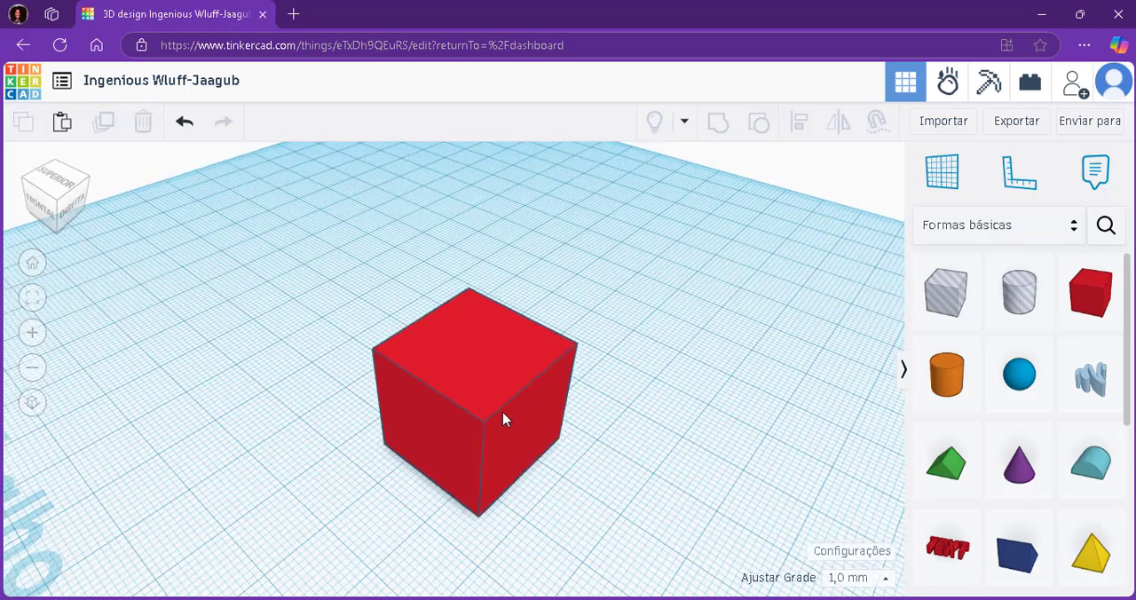
{"action": "right_click_drag", "start_coordinate": [502, 419], "coordinate": [408, 413]}
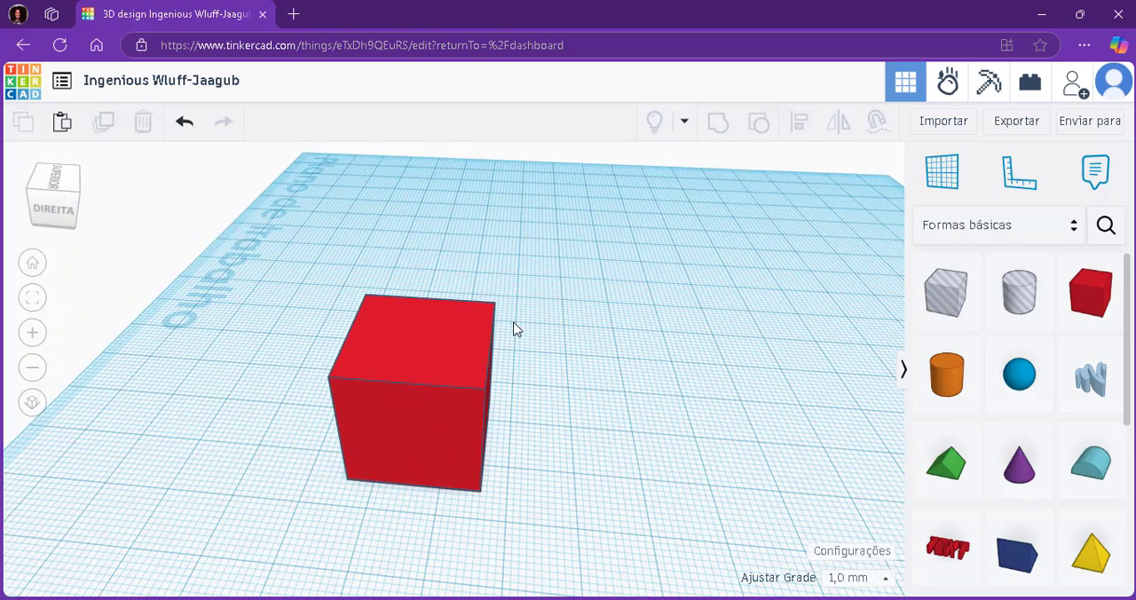
Place a hole cylinder on the workplane beside the red box.
{"action": "left_click", "coordinate": [1022, 320]}
{"action": "left_click", "coordinate": [625, 371]}
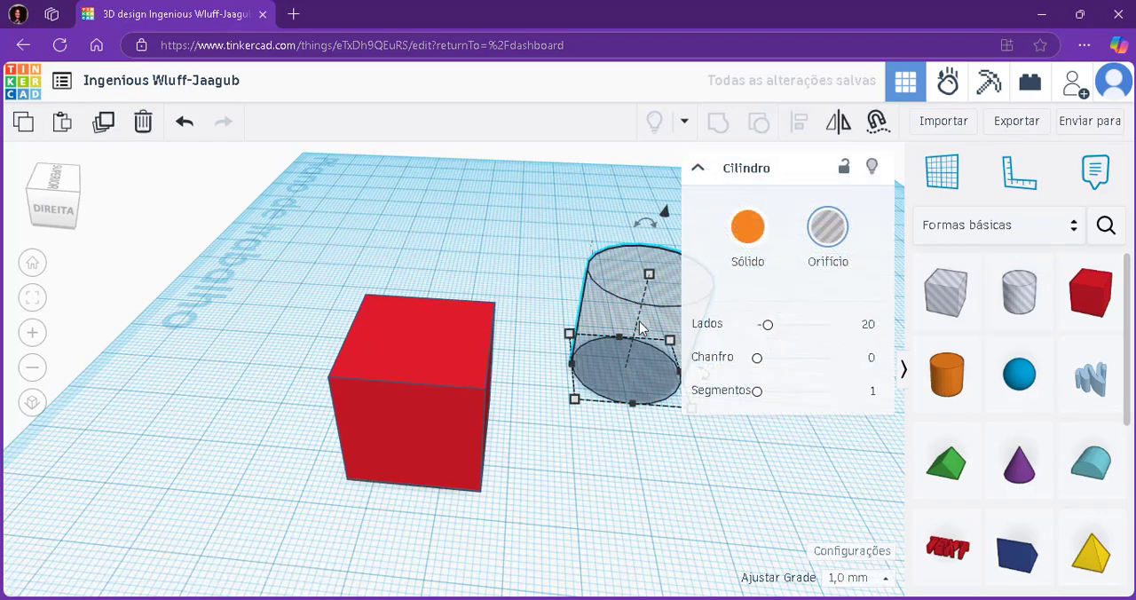
Add a second hole cylinder near the first one and delete it again.
{"action": "left_click", "coordinate": [1019, 282]}
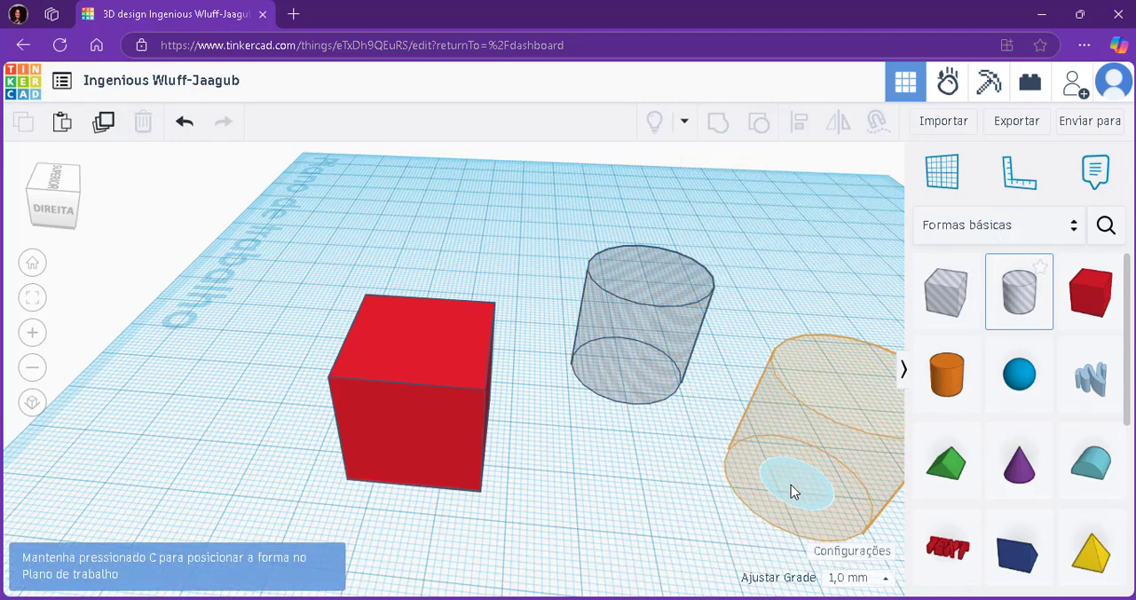
{"action": "left_click", "coordinate": [730, 489]}
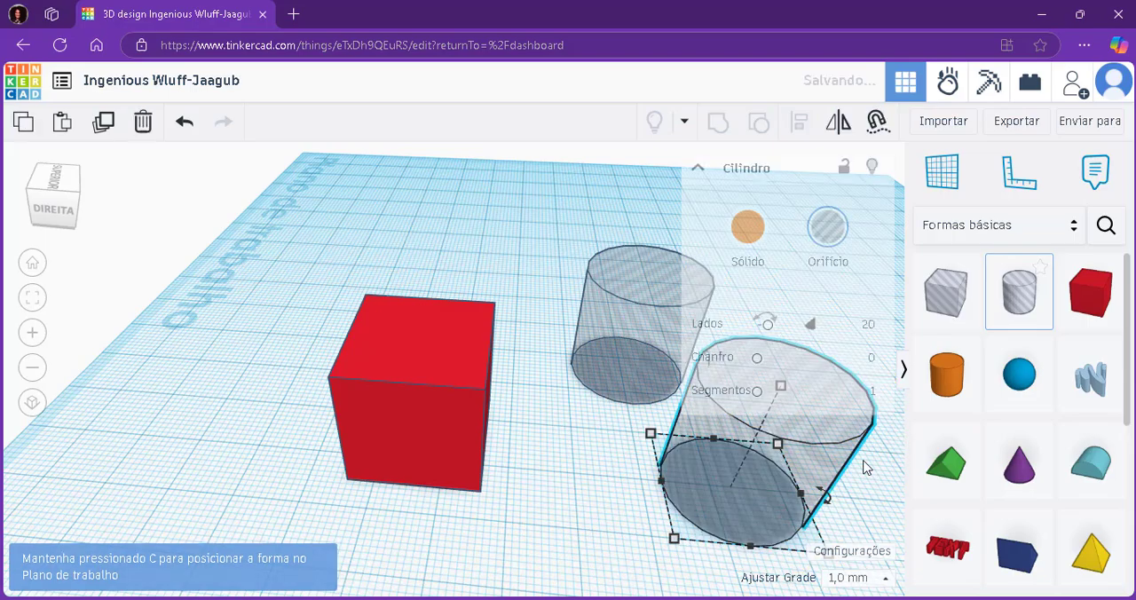
{"action": "right_click_drag", "start_coordinate": [457, 489], "coordinate": [301, 428]}
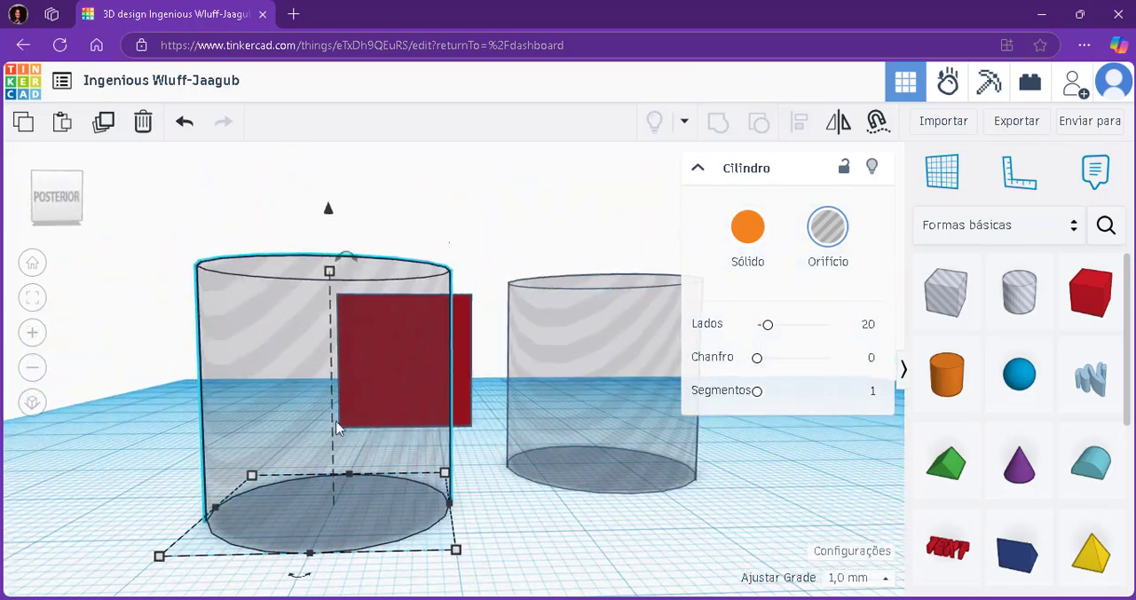
{"action": "left_click", "coordinate": [502, 502]}
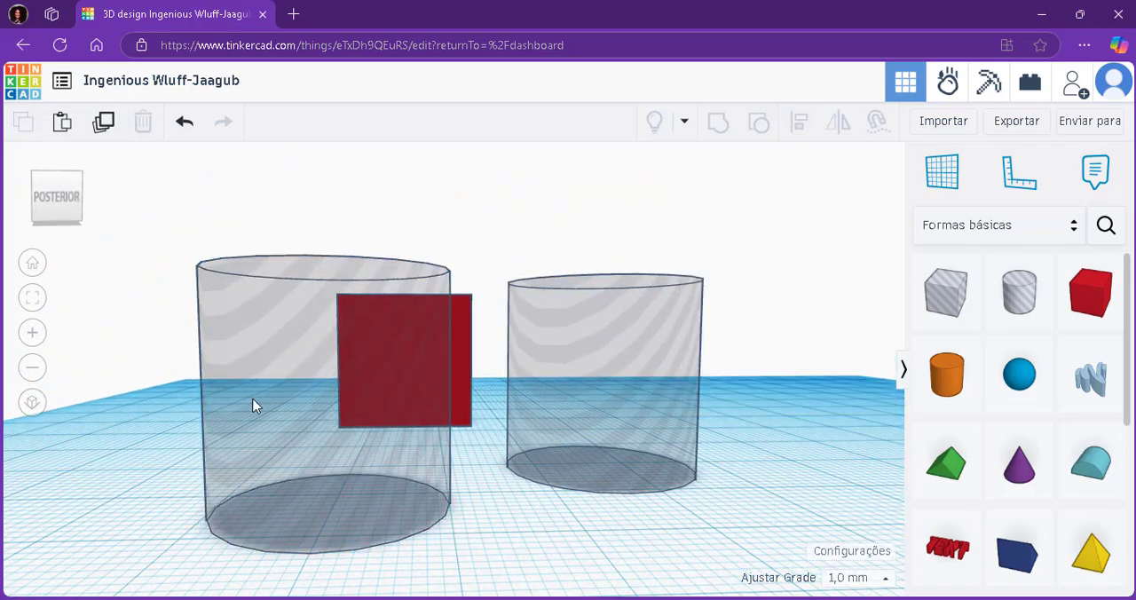
{"action": "left_click", "coordinate": [448, 435]}
{"action": "key", "text": "Delete"}
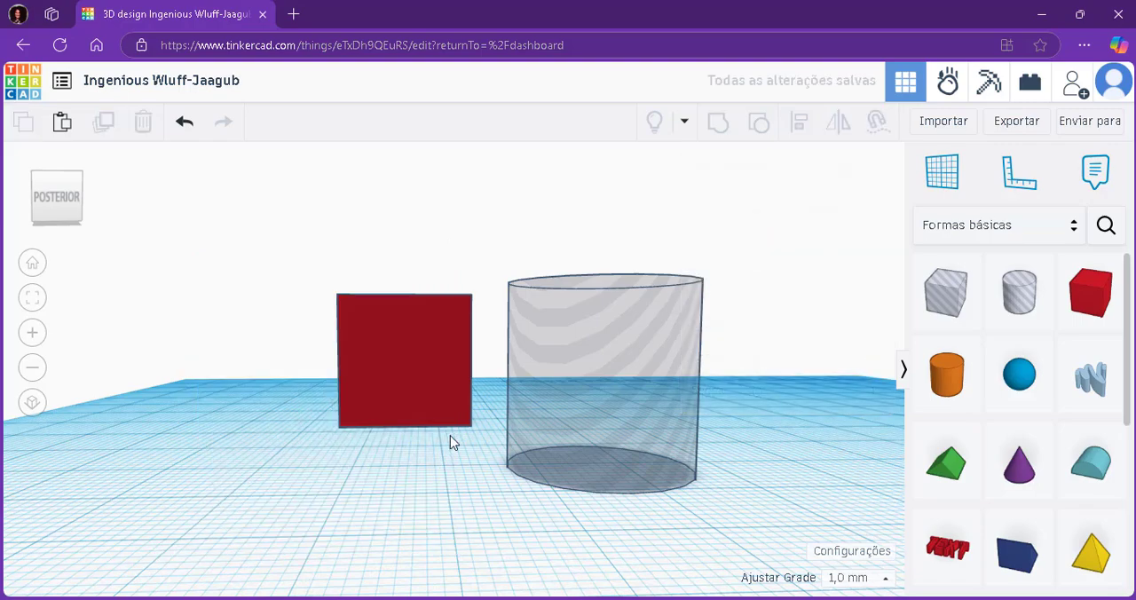
Check the height dimensions of the hole cylinder and the red box.
{"action": "right_click_drag", "start_coordinate": [450, 435], "coordinate": [672, 470]}
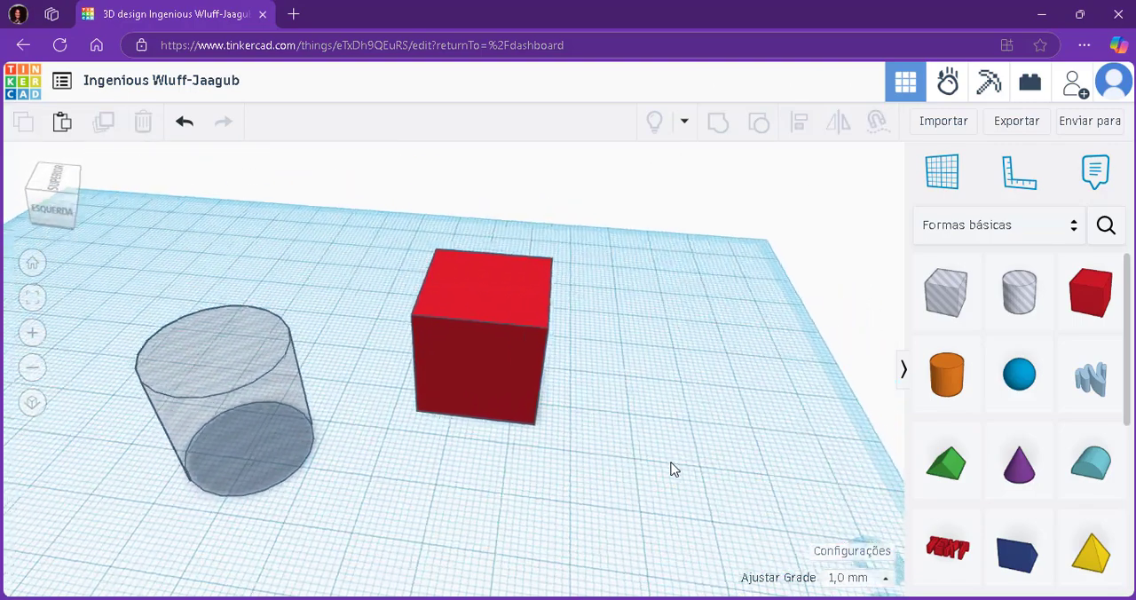
{"action": "left_click", "coordinate": [238, 362]}
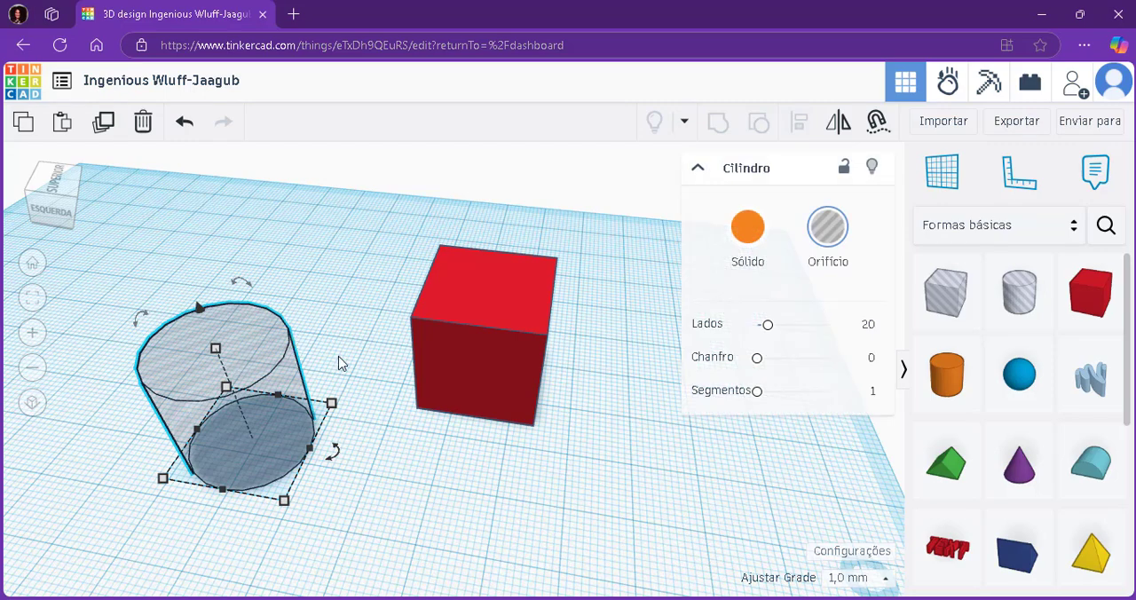
{"action": "mouse_move", "coordinate": [214, 347]}
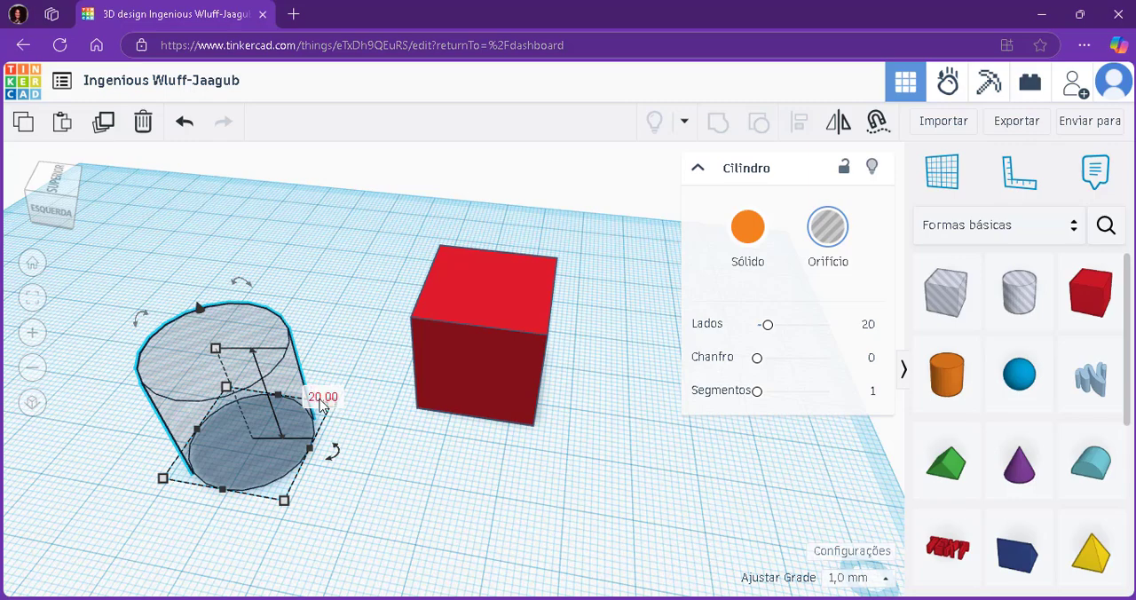
{"action": "left_click", "coordinate": [321, 398]}
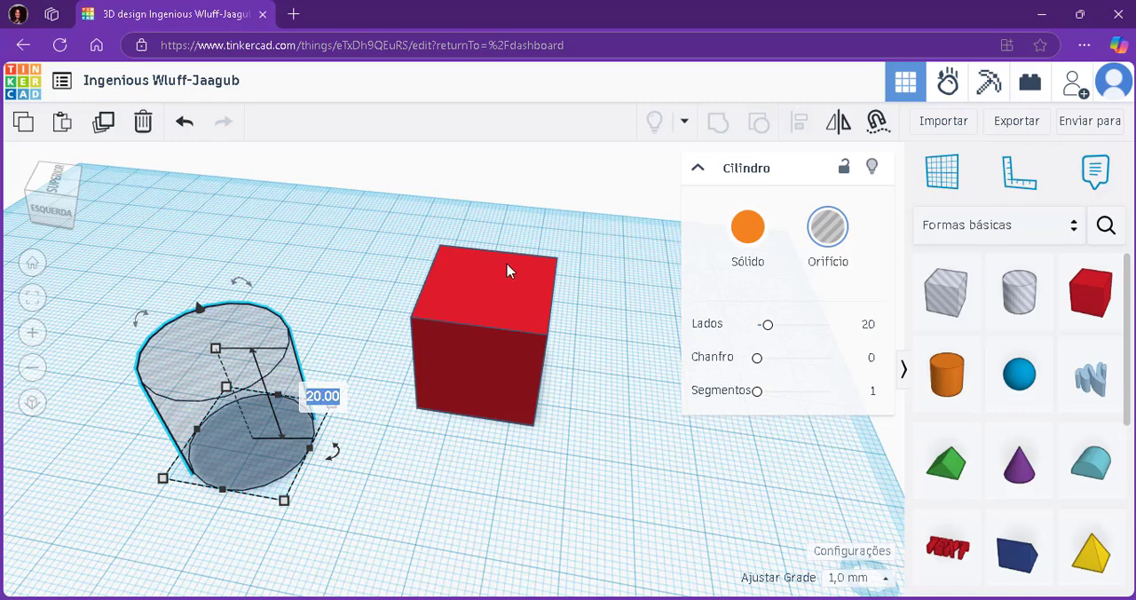
{"action": "left_click", "coordinate": [497, 320]}
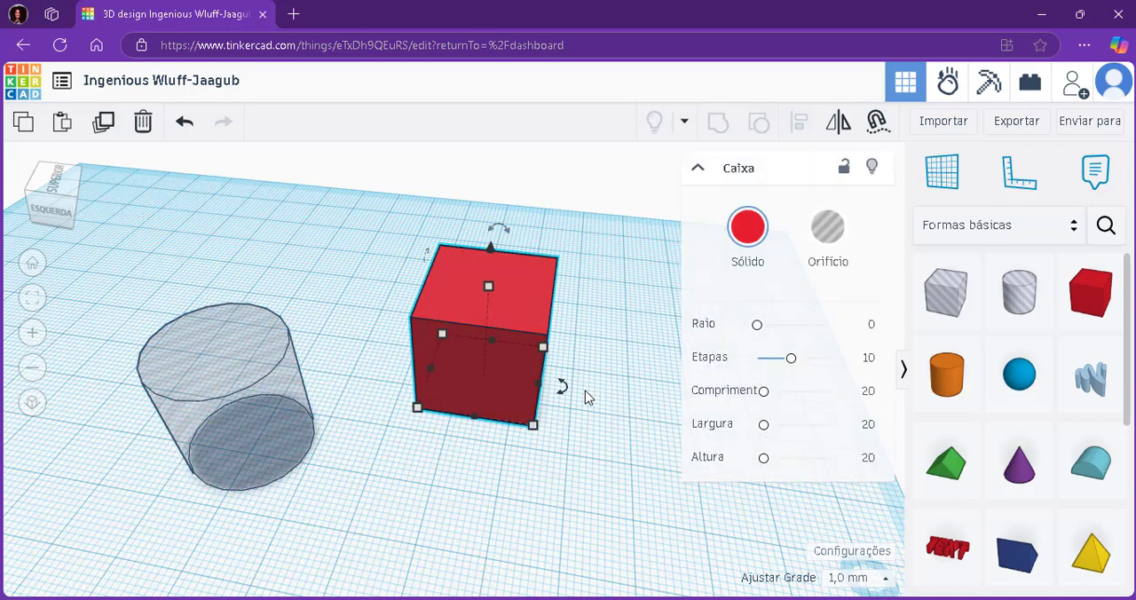
{"action": "right_click_drag", "start_coordinate": [586, 397], "coordinate": [503, 316]}
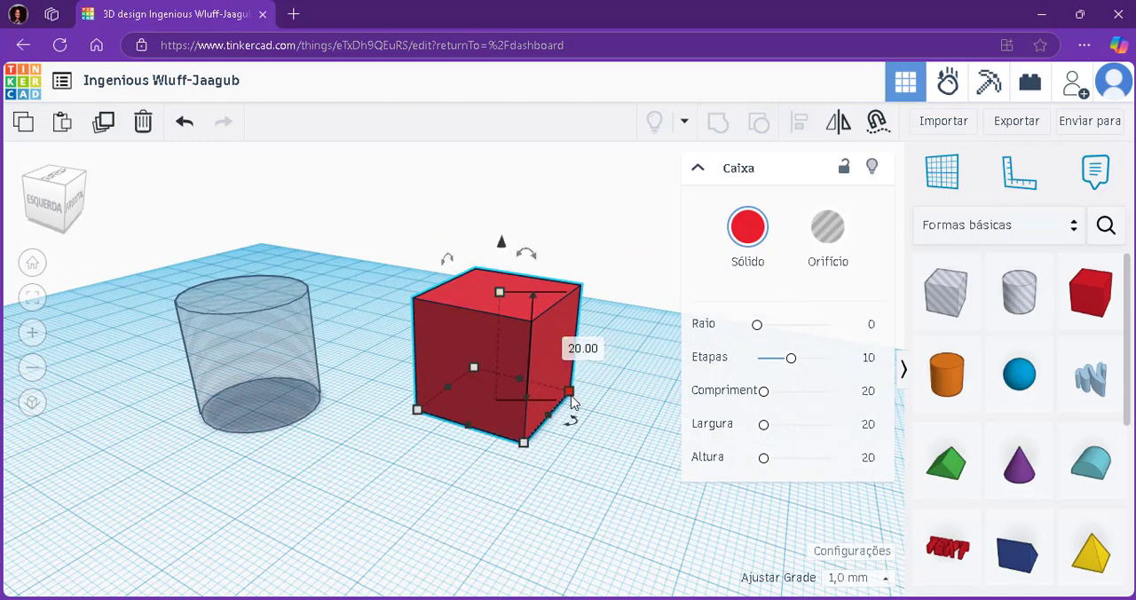
Move the hole cylinder across the workplane by about -5 mm and 6 mm.
{"action": "left_click", "coordinate": [282, 374]}
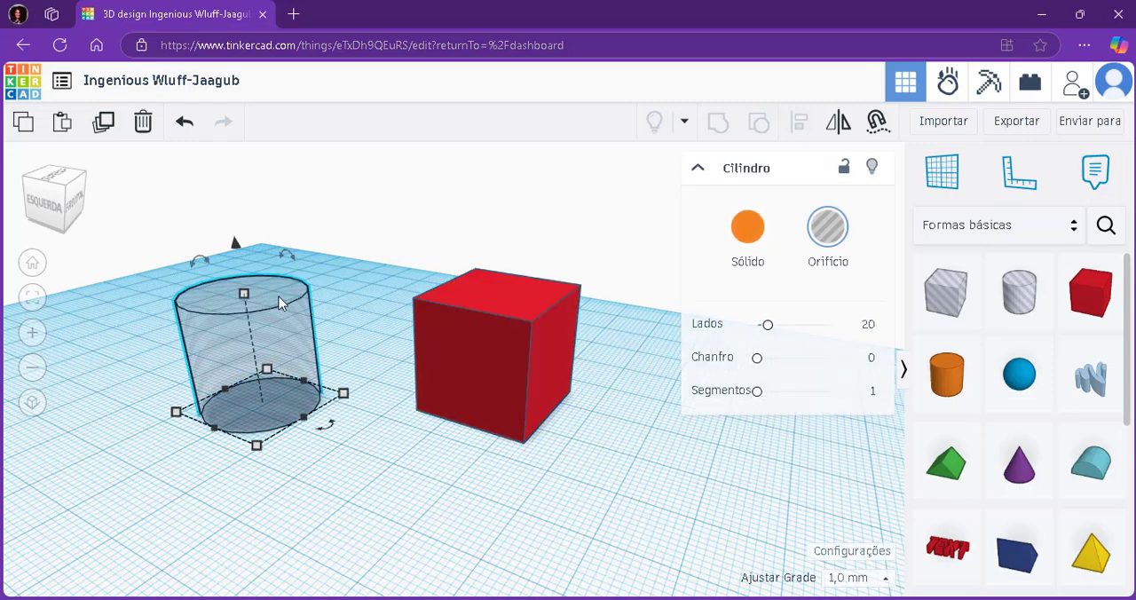
{"action": "mouse_move", "coordinate": [264, 342]}
{"action": "left_mouse_down"}
{"action": "mouse_move", "coordinate": [536, 340]}
{"action": "mouse_move", "coordinate": [284, 375]}
{"action": "mouse_move", "coordinate": [271, 363]}
{"action": "left_mouse_up"}
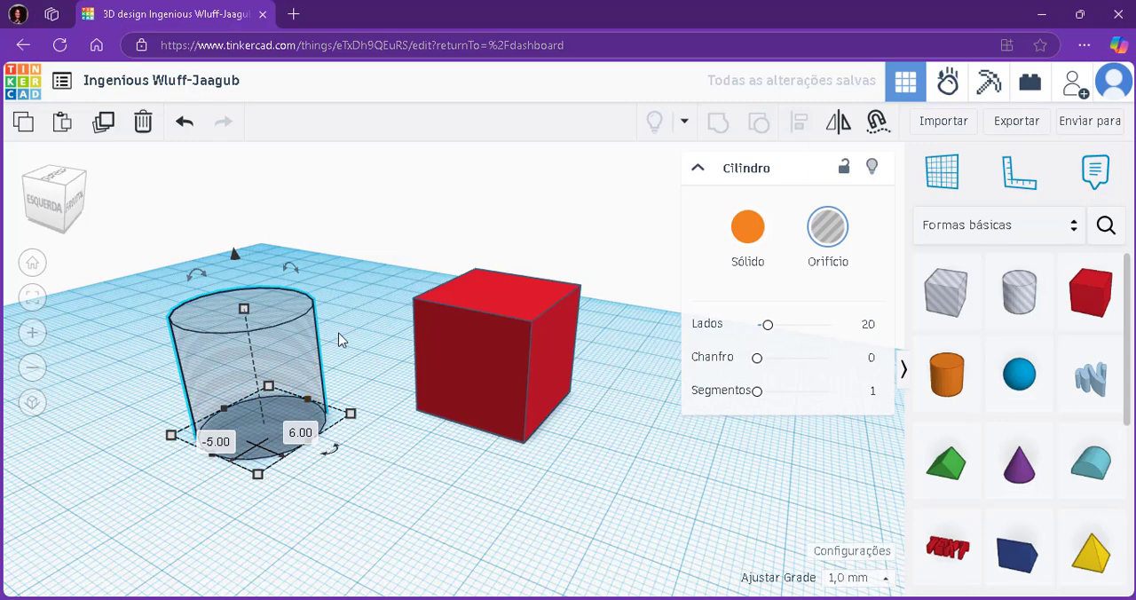
{"action": "middle_click_drag", "start_coordinate": [342, 360], "coordinate": [335, 349]}
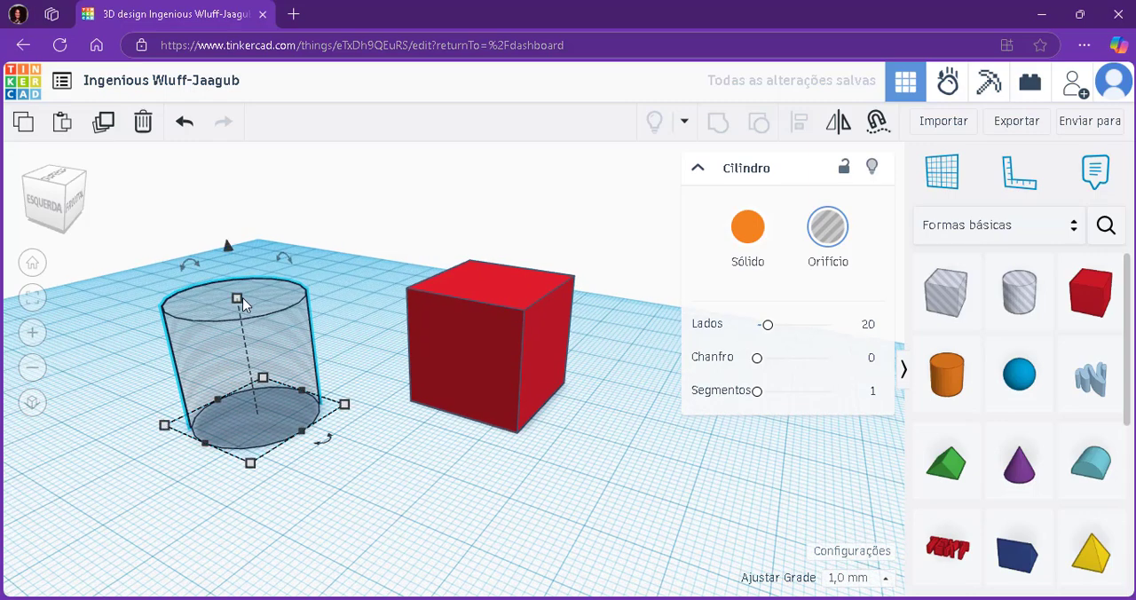
Set the hole cylinder's height to 2 mm.
{"action": "mouse_move", "coordinate": [238, 298]}
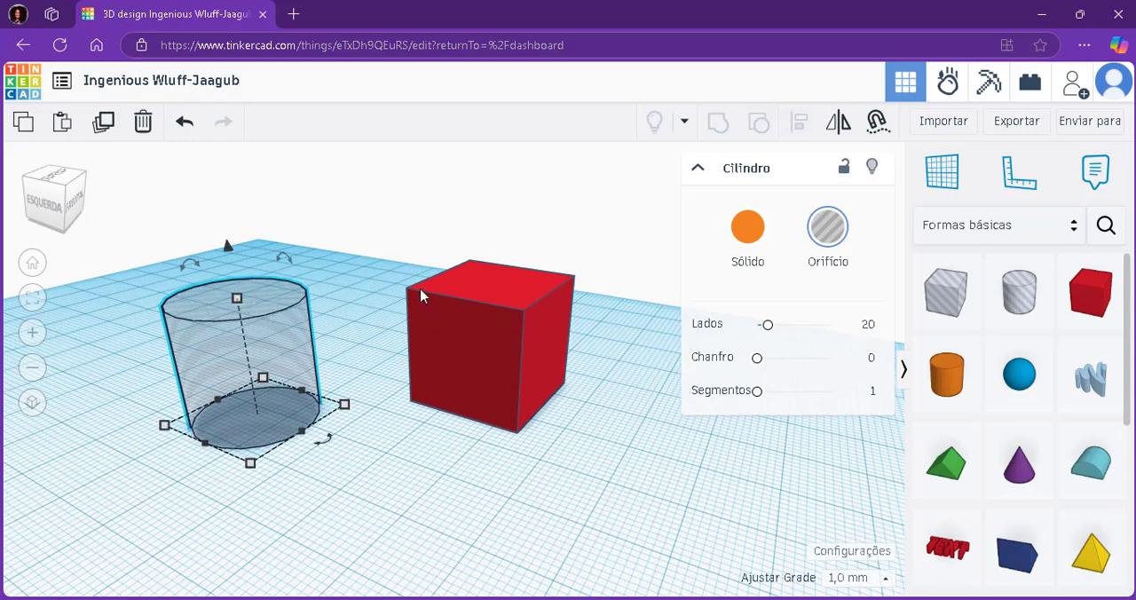
{"action": "left_click", "coordinate": [346, 286]}
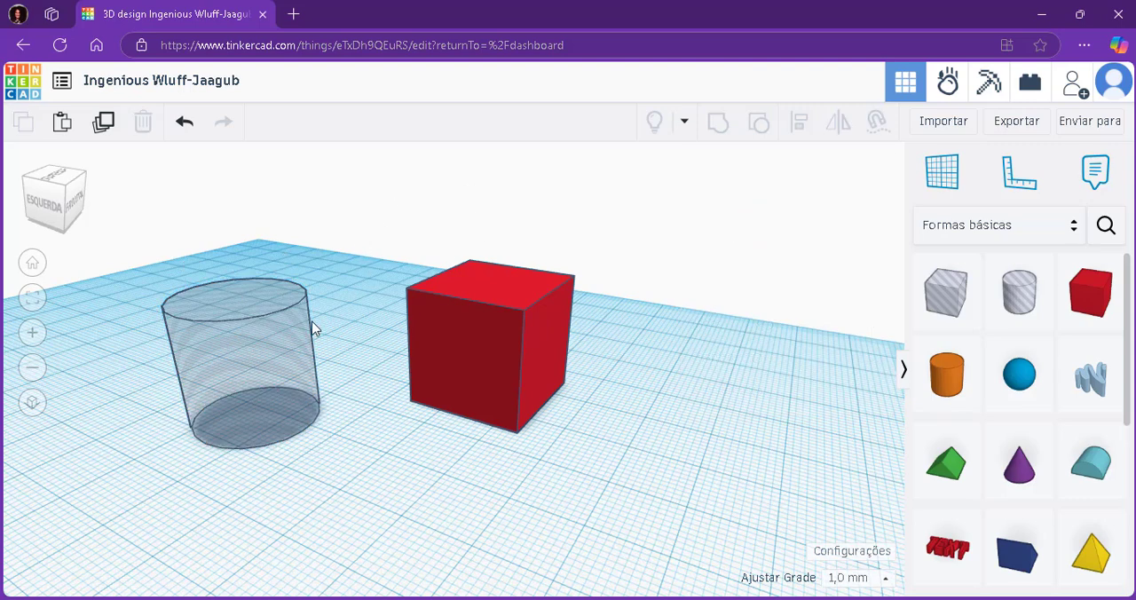
{"action": "left_click", "coordinate": [246, 304]}
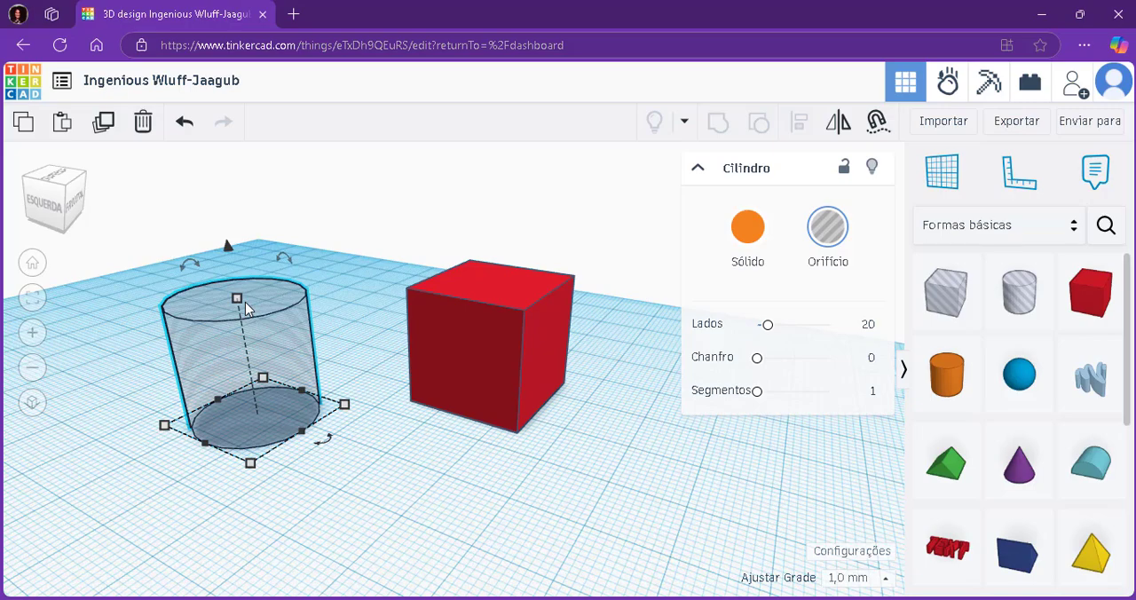
{"action": "scroll", "coordinate": [156, 316], "scroll_direction": "up", "scroll_amount": 5}
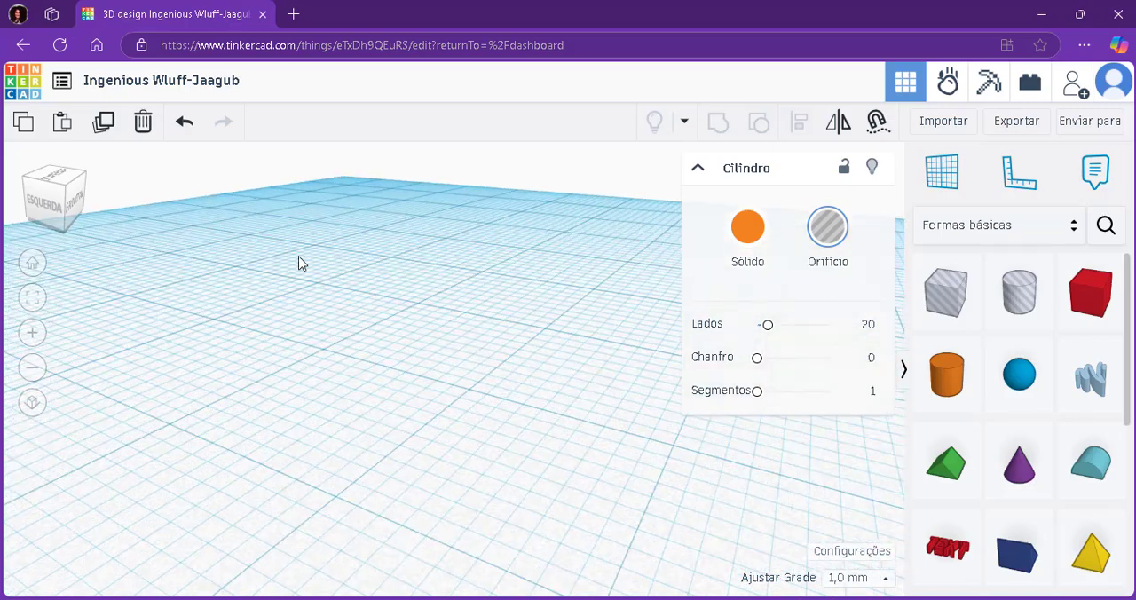
{"action": "scroll", "coordinate": [300, 263], "scroll_direction": "down", "scroll_amount": 2}
{"action": "scroll", "coordinate": [583, 306], "scroll_direction": "down", "scroll_amount": 7}
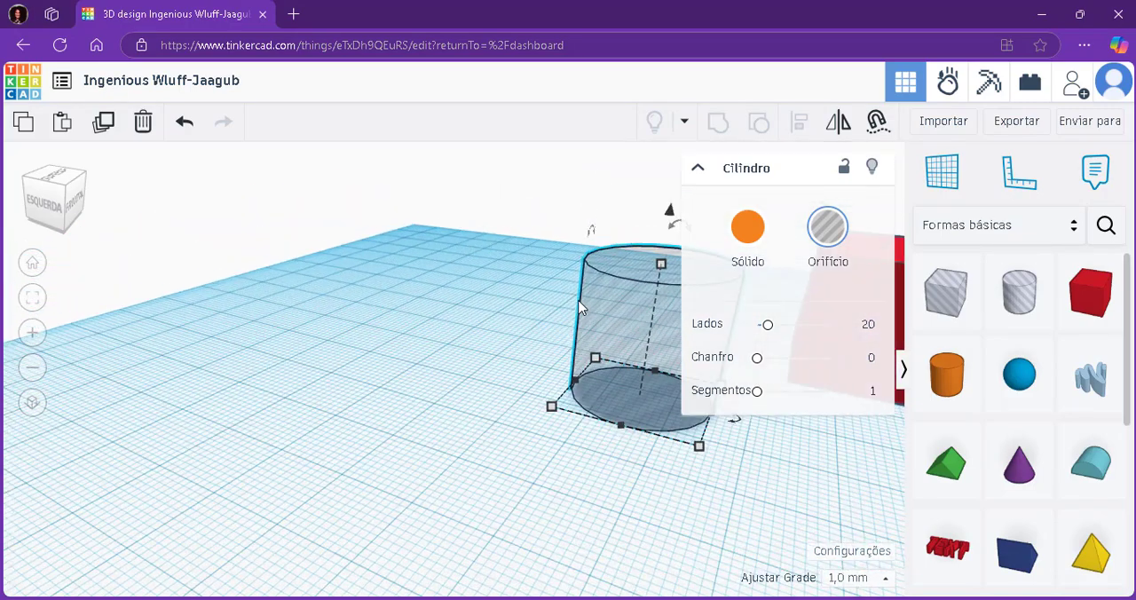
{"action": "scroll", "coordinate": [661, 298], "scroll_direction": "up", "scroll_amount": 3}
{"action": "scroll", "coordinate": [657, 298], "scroll_direction": "up", "scroll_amount": 5}
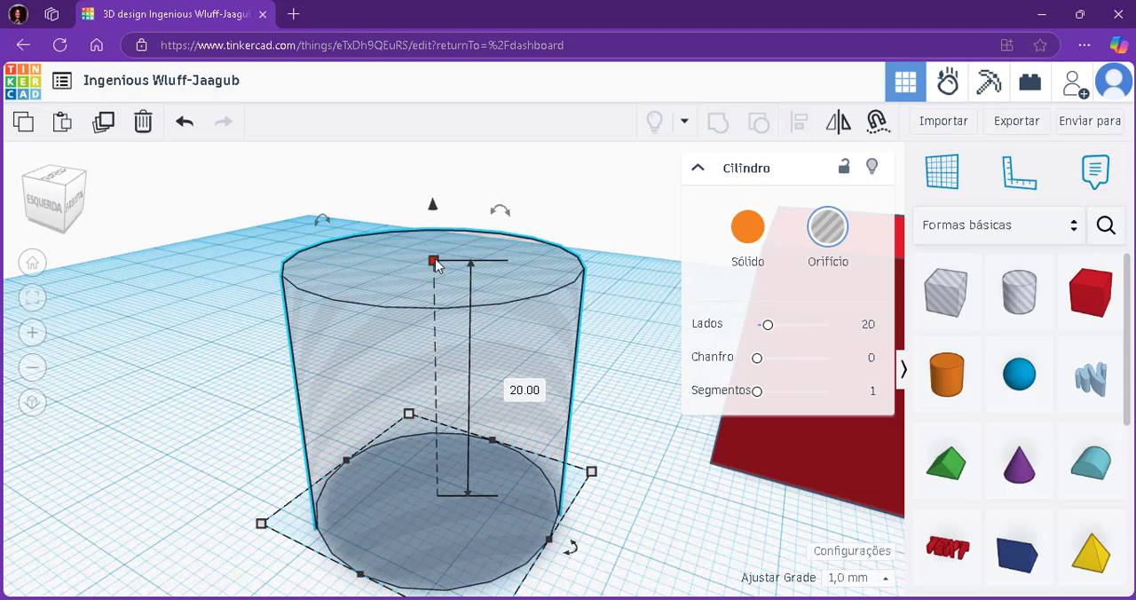
{"action": "left_click", "coordinate": [536, 396]}
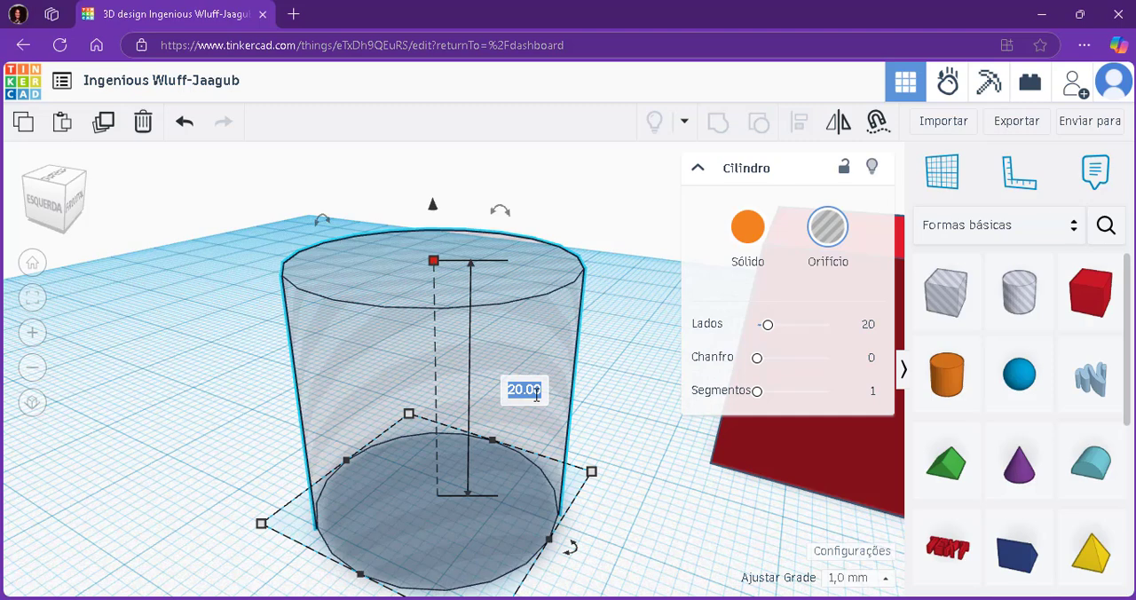
{"action": "type", "text": "2"}
{"action": "key", "text": "Return"}
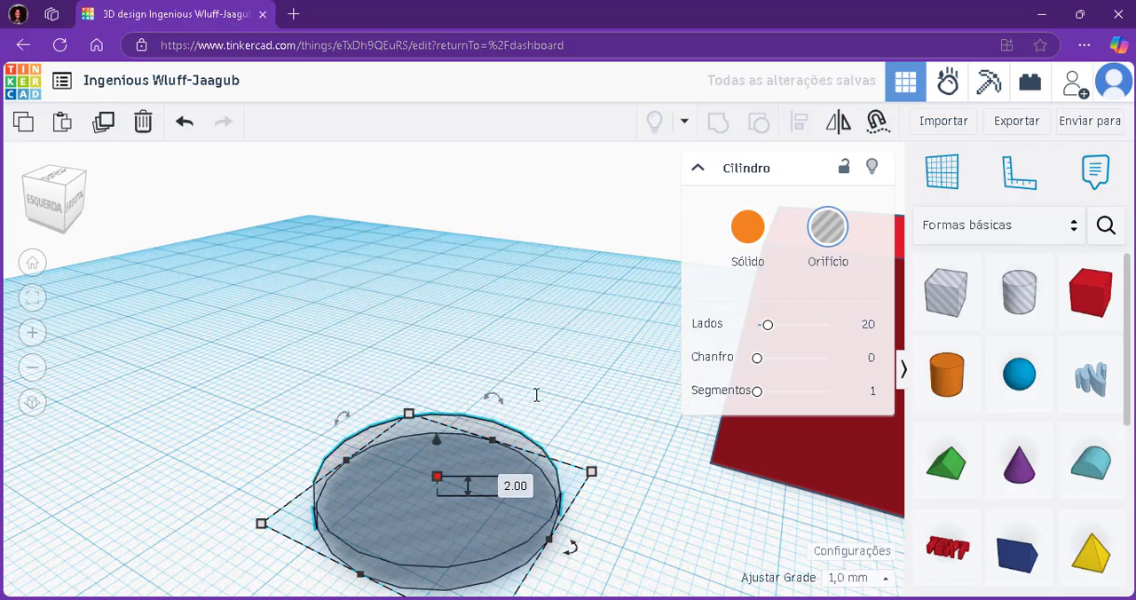
Reposition the flattened hole cylinder beside the red box, finishing with a move of about -5 mm and -7 mm.
{"action": "right_click_drag", "start_coordinate": [608, 454], "coordinate": [325, 515]}
{"action": "scroll", "coordinate": [381, 457], "scroll_direction": "down", "scroll_amount": 4}
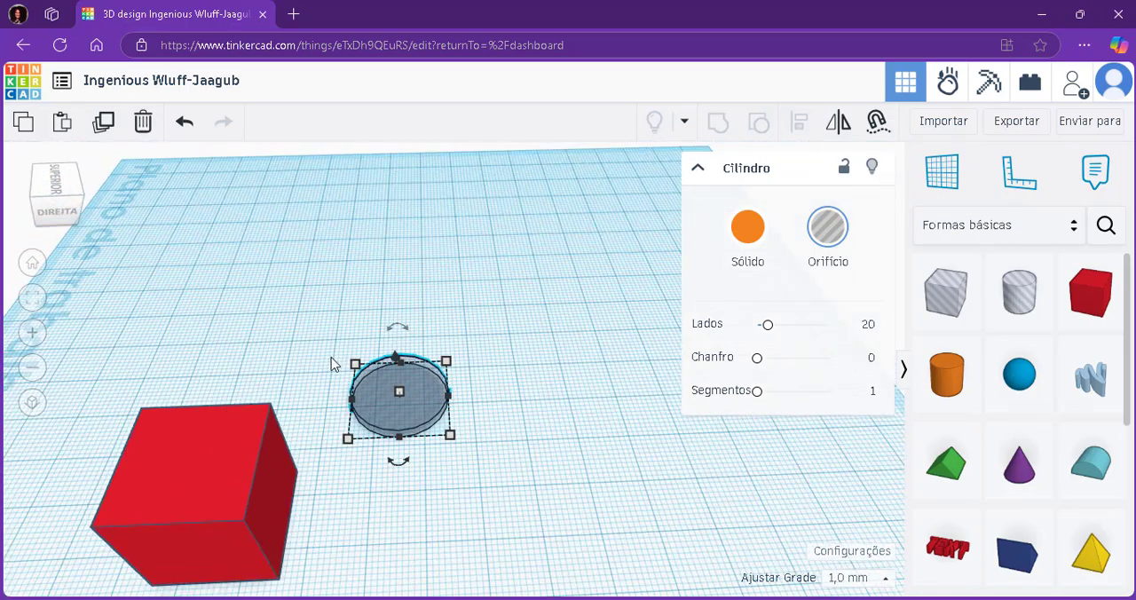
{"action": "right_click_drag", "start_coordinate": [332, 363], "coordinate": [396, 388]}
{"action": "left_click_drag", "start_coordinate": [420, 382], "coordinate": [337, 444]}
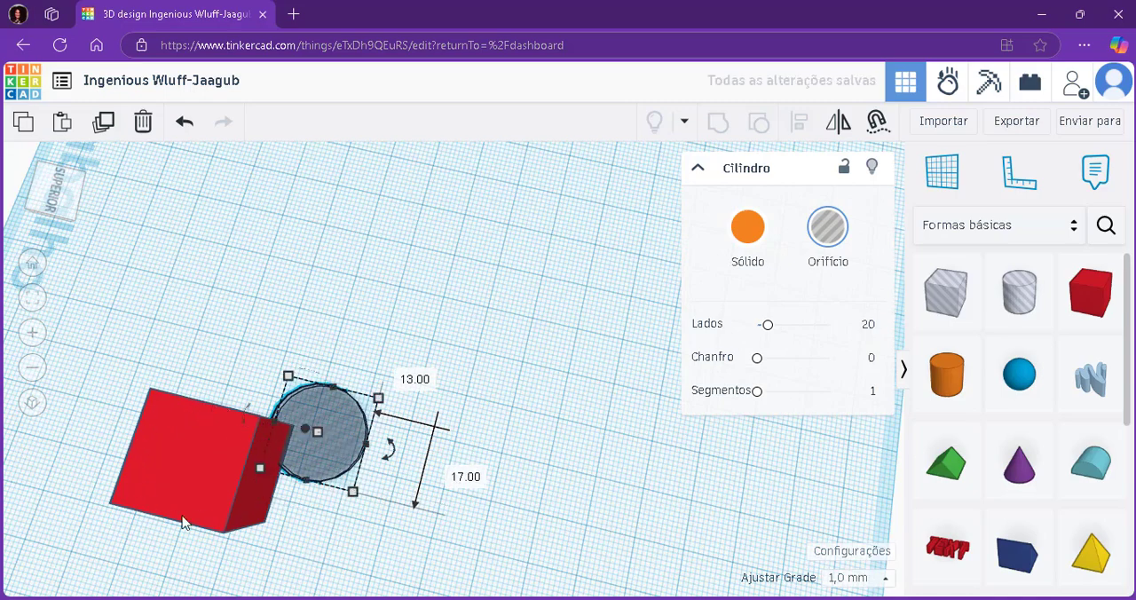
{"action": "scroll", "coordinate": [295, 432], "scroll_direction": "up", "scroll_amount": 2}
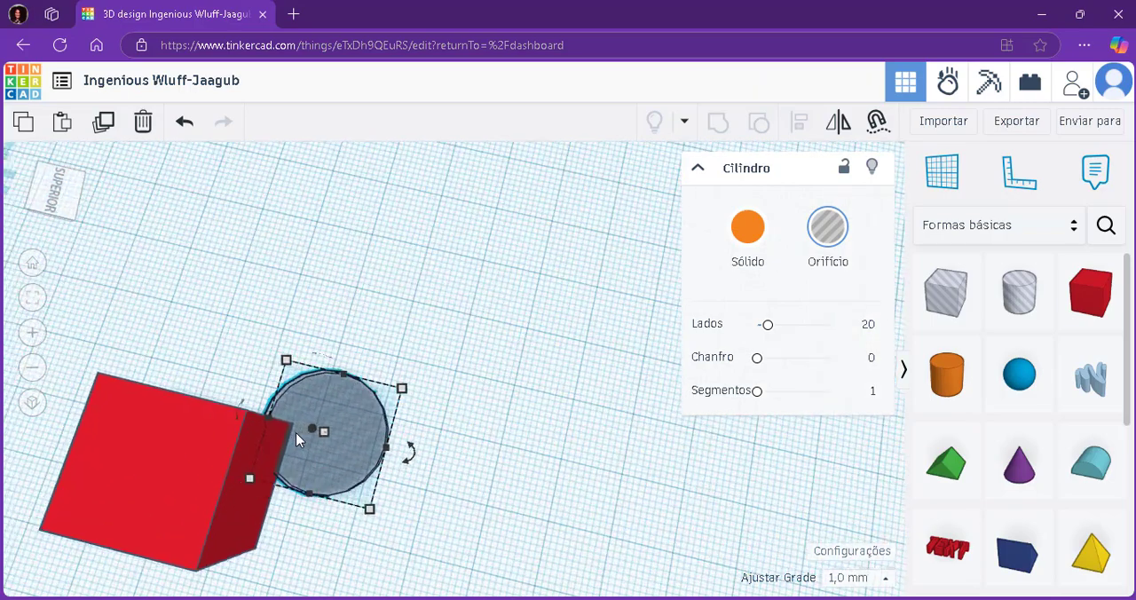
{"action": "scroll", "coordinate": [302, 448], "scroll_direction": "up", "scroll_amount": 2}
{"action": "left_click_drag", "start_coordinate": [314, 482], "coordinate": [404, 440]}
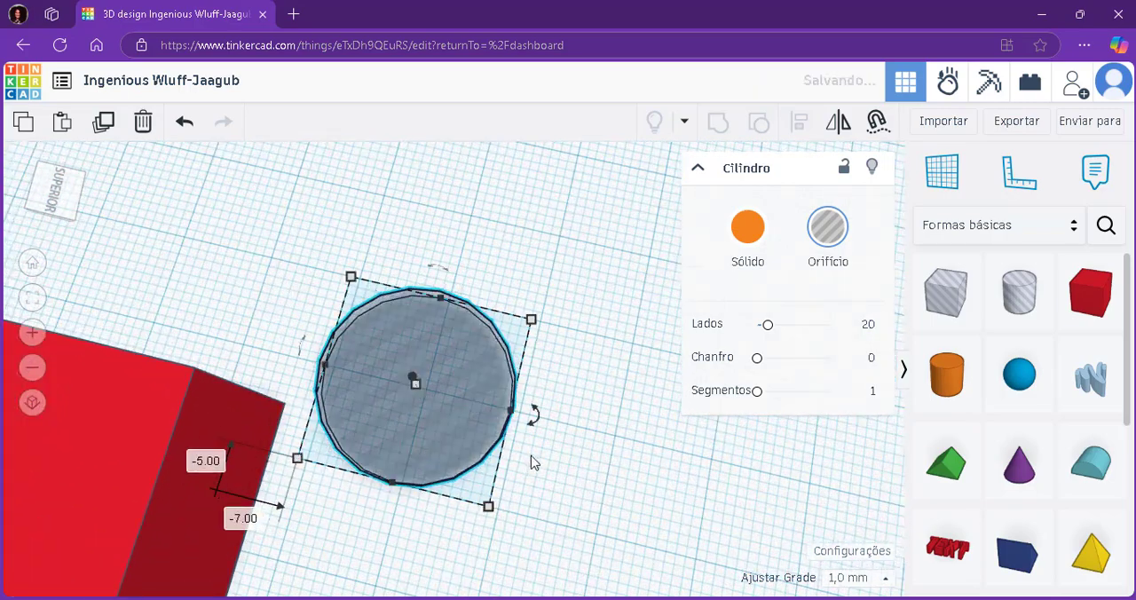
{"action": "left_click", "coordinate": [541, 466]}
Set both base dimensions of the hole cylinder to 2 mm.
{"action": "right_click_drag", "start_coordinate": [563, 482], "coordinate": [572, 429]}
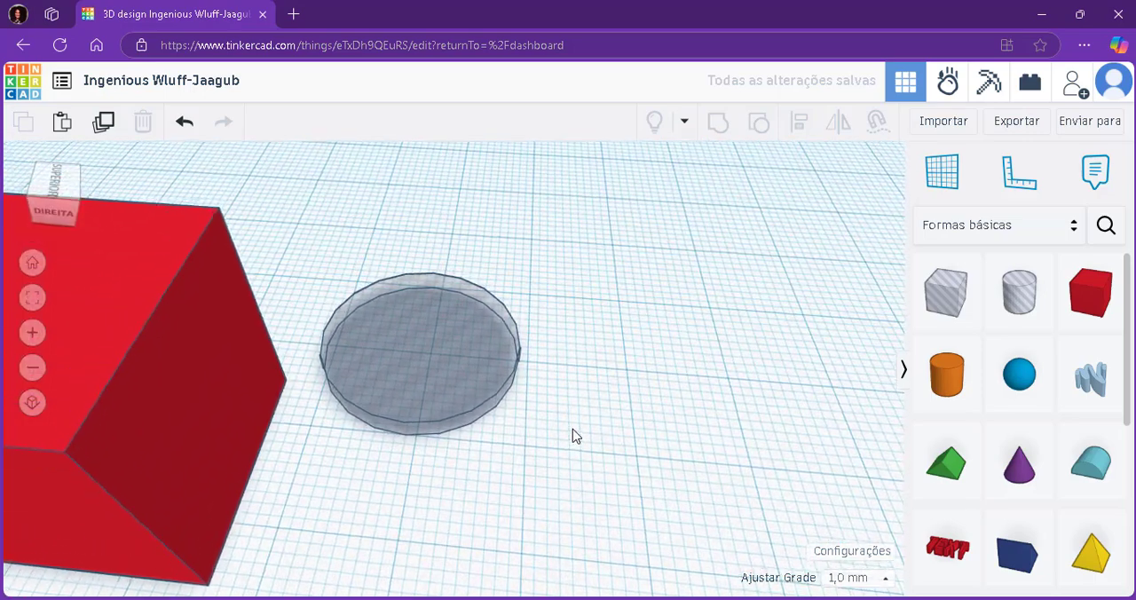
{"action": "left_click", "coordinate": [498, 394]}
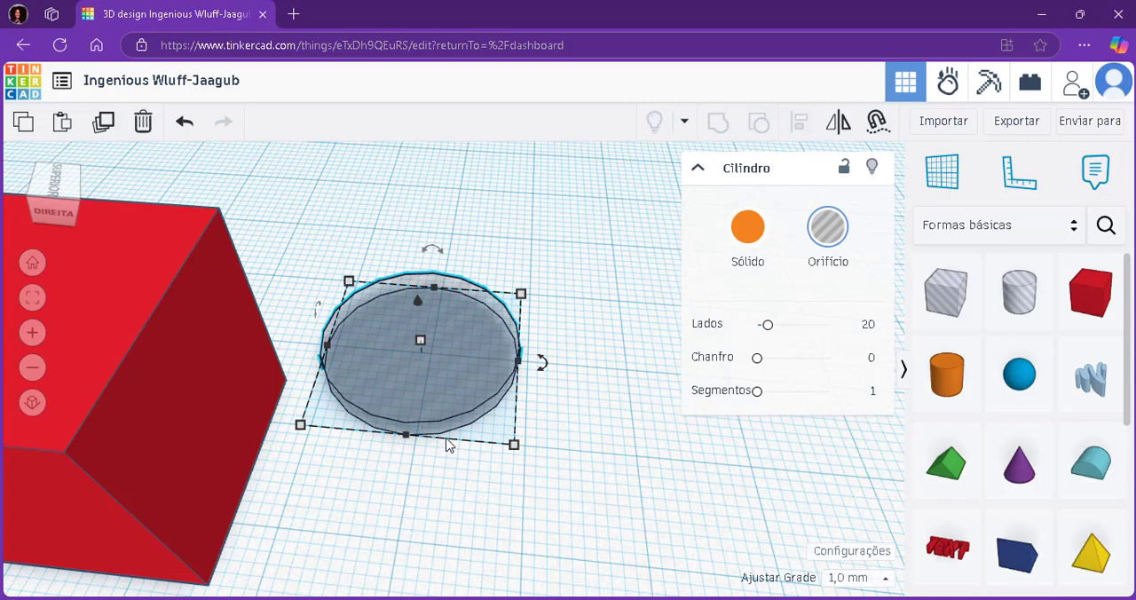
{"action": "right_click_drag", "start_coordinate": [579, 423], "coordinate": [573, 382]}
{"action": "mouse_move", "coordinate": [294, 373]}
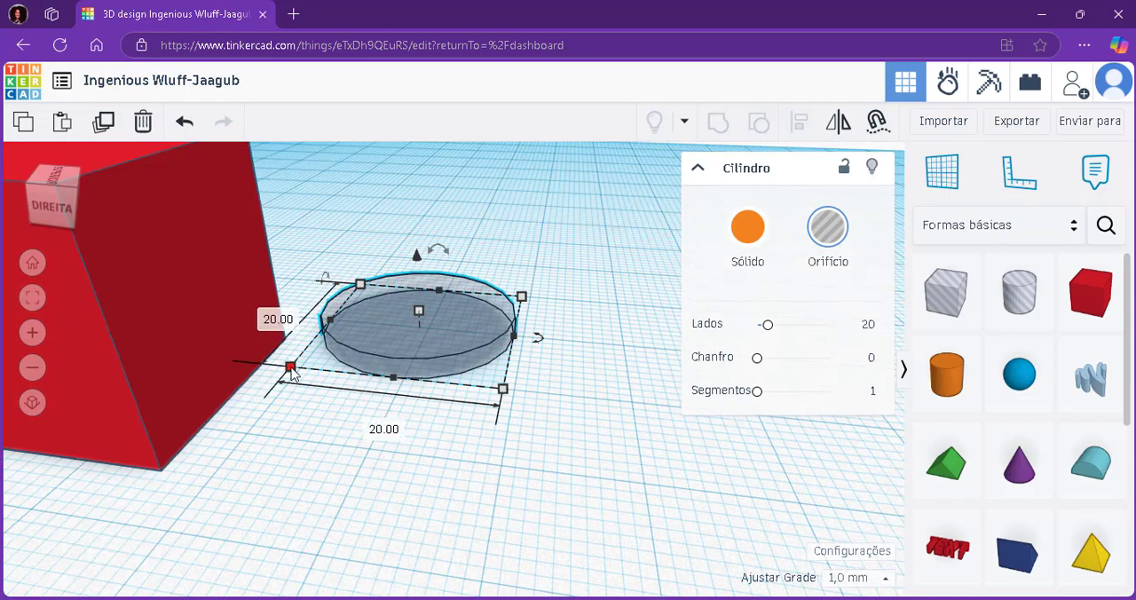
{"action": "left_click", "coordinate": [370, 424]}
{"action": "type", "text": "2"}
{"action": "key", "text": "Return"}
{"action": "left_click", "coordinate": [413, 329]}
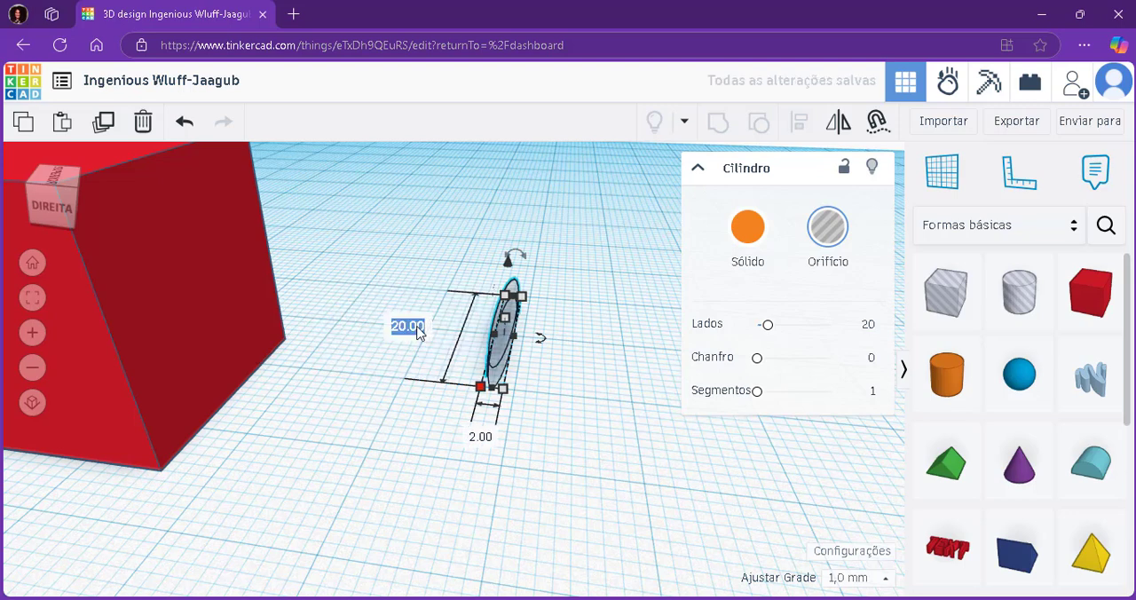
{"action": "type", "text": "2"}
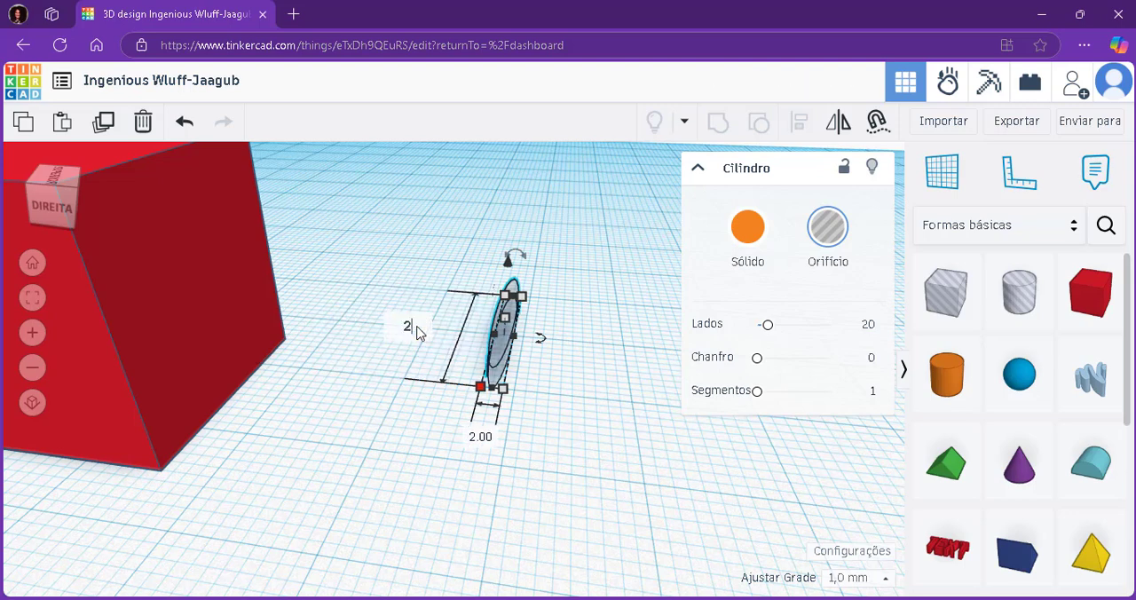
{"action": "key", "text": "Return"}
{"action": "left_click", "coordinate": [630, 354]}
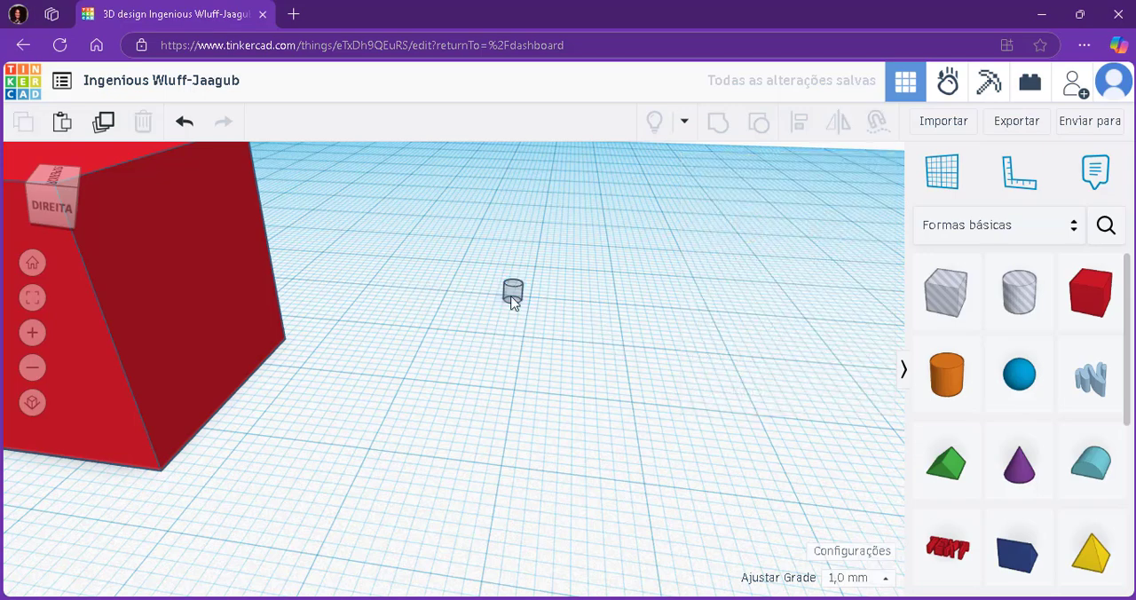
Move the small hole cylinder about 3 mm along one axis of the workplane.
{"action": "scroll", "coordinate": [512, 298], "scroll_direction": "up", "scroll_amount": 5}
{"action": "scroll", "coordinate": [536, 291], "scroll_direction": "down", "scroll_amount": 3}
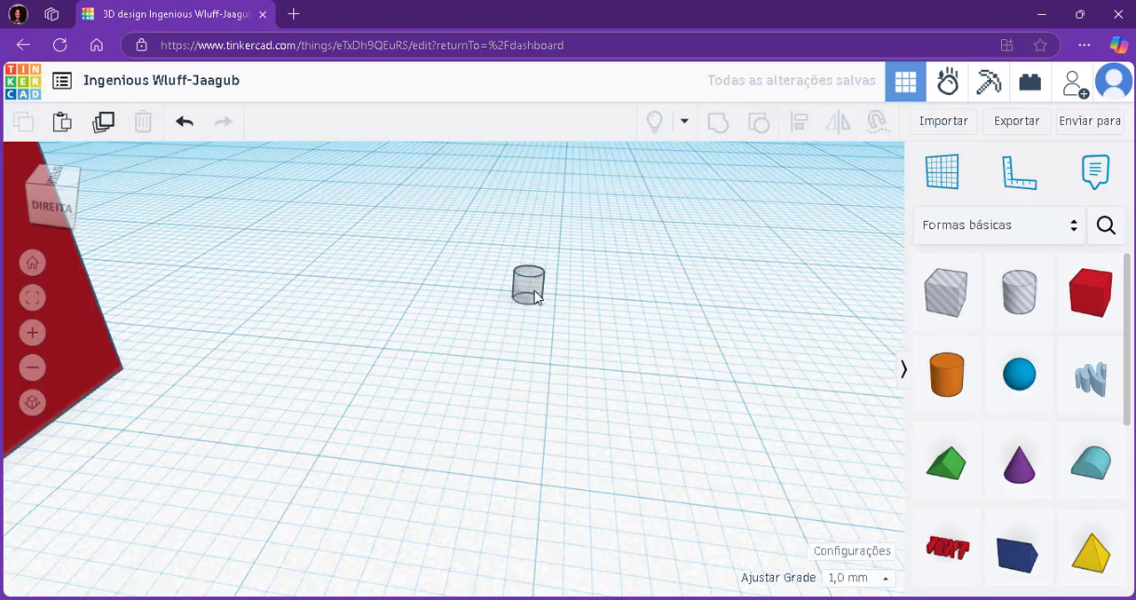
{"action": "left_click", "coordinate": [535, 297]}
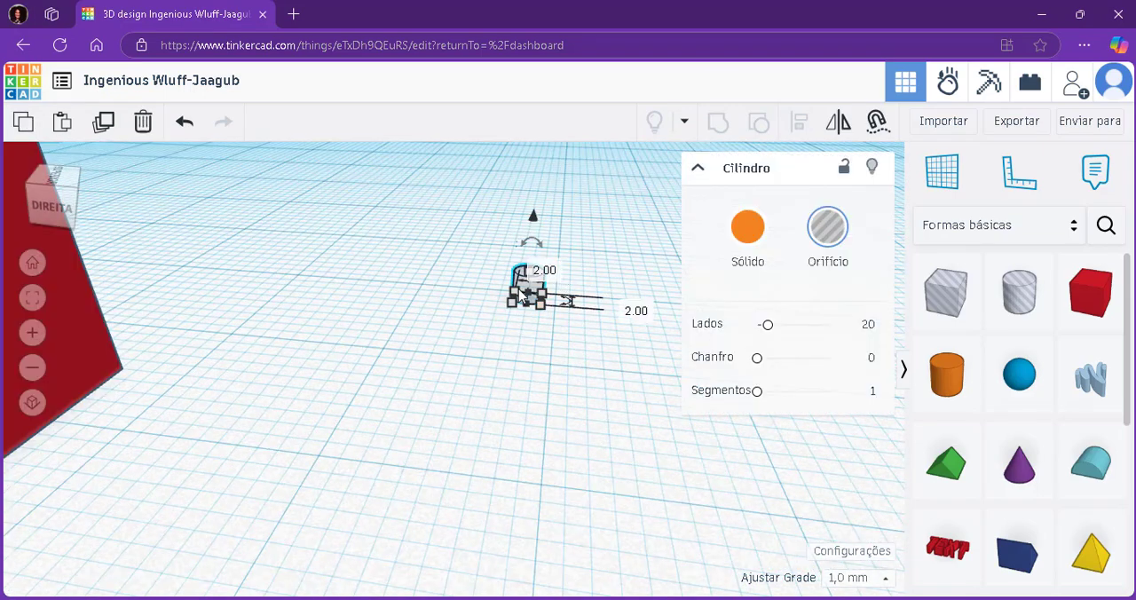
{"action": "left_click", "coordinate": [586, 282]}
{"action": "scroll", "coordinate": [583, 284], "scroll_direction": "up", "scroll_amount": 5}
{"action": "left_click", "coordinate": [404, 317]}
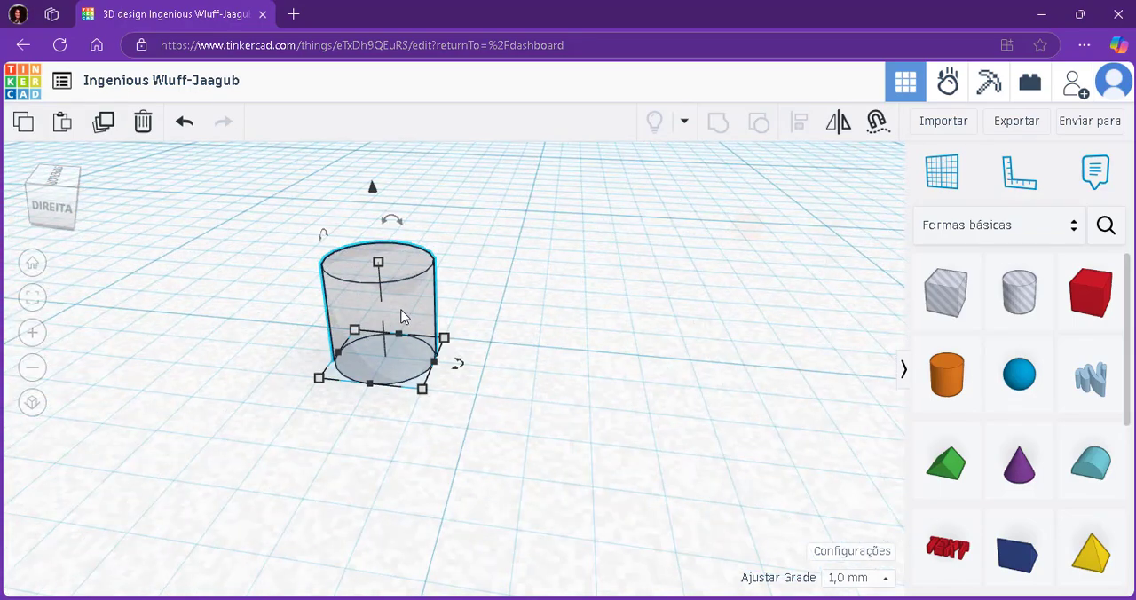
{"action": "left_click_drag", "start_coordinate": [400, 313], "coordinate": [304, 432]}
{"action": "scroll", "coordinate": [441, 414], "scroll_direction": "down", "scroll_amount": 5}
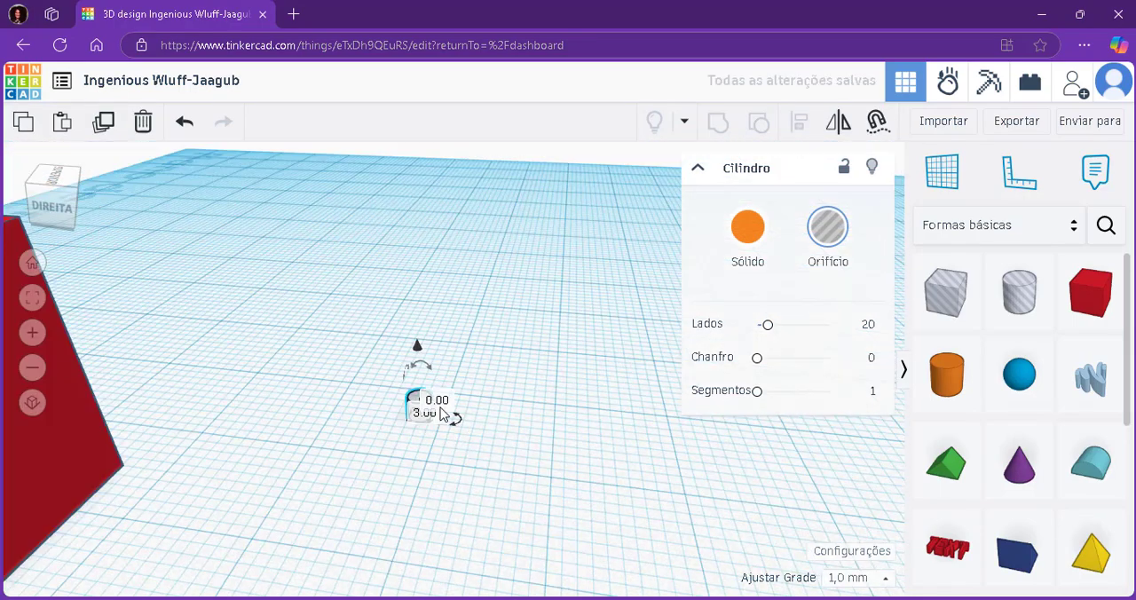
Make a copy of the small hole cylinder, slightly offset from the original.
{"action": "right_click_drag", "start_coordinate": [490, 338], "coordinate": [522, 442]}
{"action": "scroll", "coordinate": [469, 438], "scroll_direction": "down", "scroll_amount": 3}
{"action": "scroll", "coordinate": [426, 412], "scroll_direction": "up", "scroll_amount": 9}
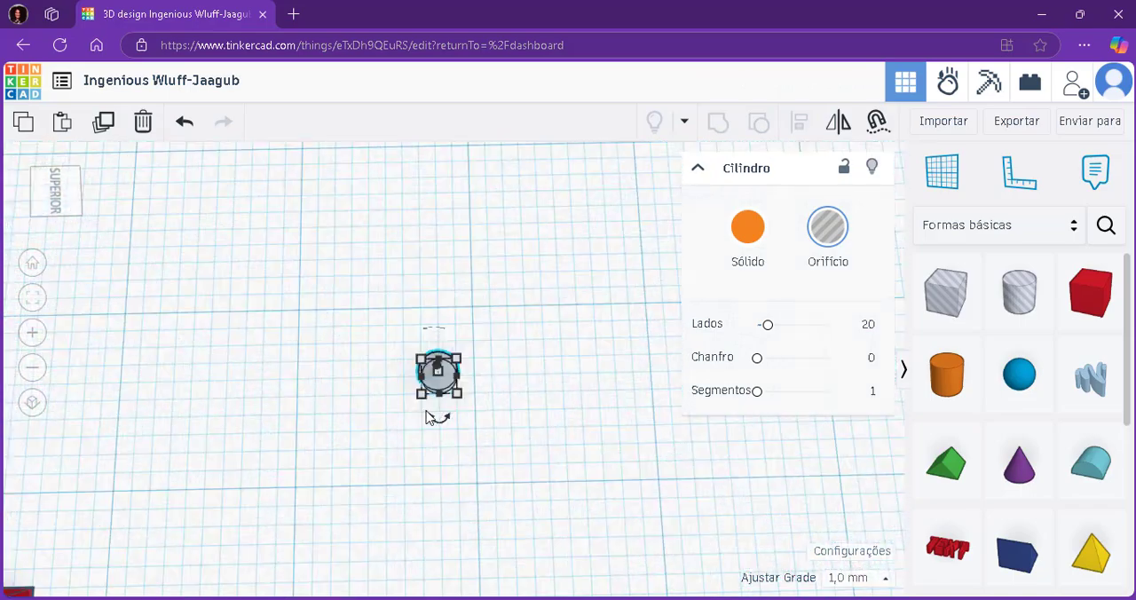
{"action": "left_click_drag", "start_coordinate": [363, 295], "coordinate": [506, 476]}
{"action": "left_click", "coordinate": [317, 298]}
{"action": "left_click", "coordinate": [442, 373]}
{"action": "left_click", "coordinate": [556, 386]}
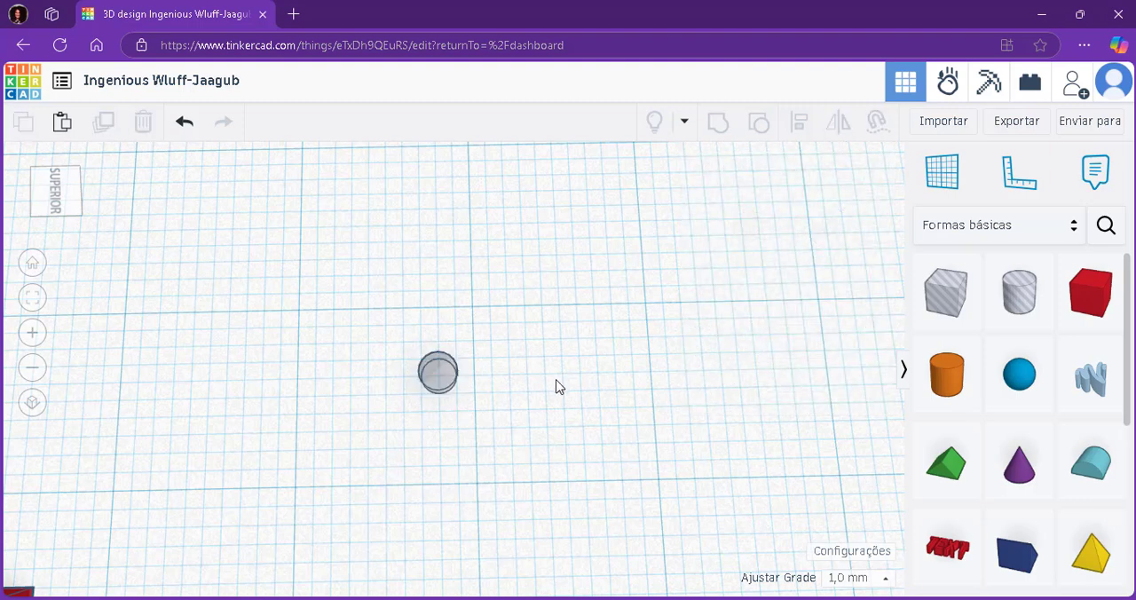
{"action": "key", "text": "ctrl+a"}
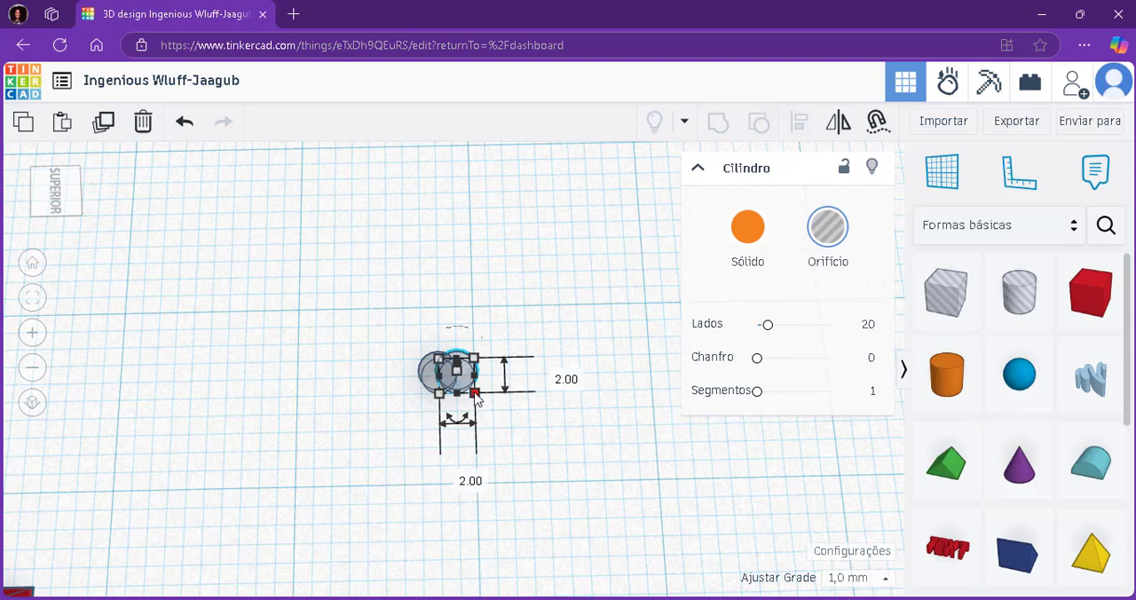
Try stretching the copied hole cylinder's base to about 9 mm long and undo the resize.
{"action": "left_click_drag", "start_coordinate": [477, 396], "coordinate": [528, 534]}
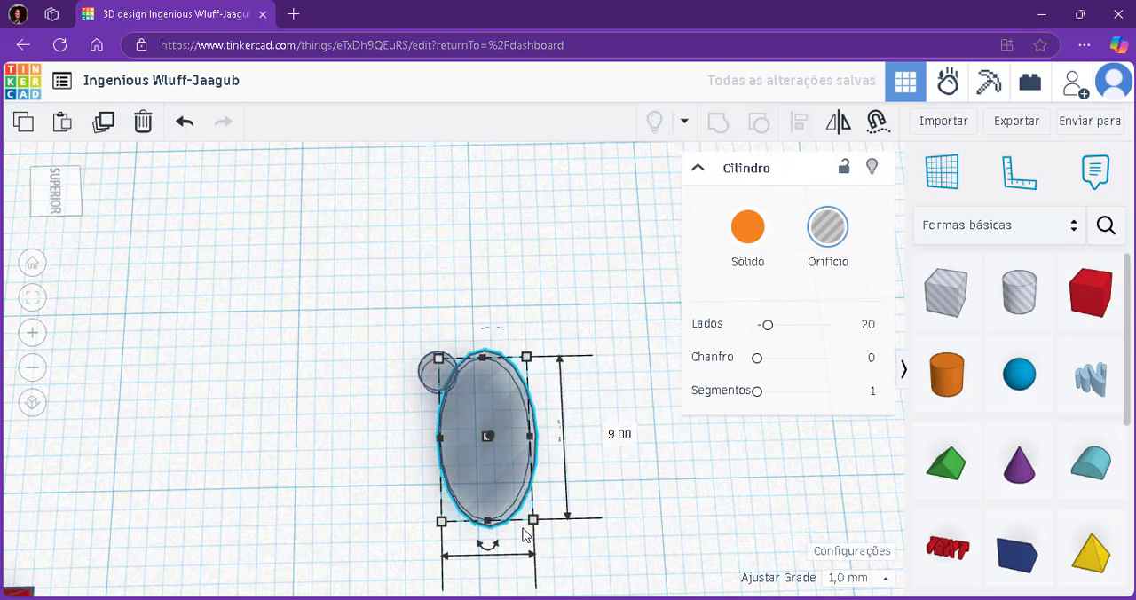
{"action": "key", "text": "ctrl+z"}
Move the copied hole cylinder about 3 mm away from the original.
{"action": "scroll", "coordinate": [465, 384], "scroll_direction": "up", "scroll_amount": 3}
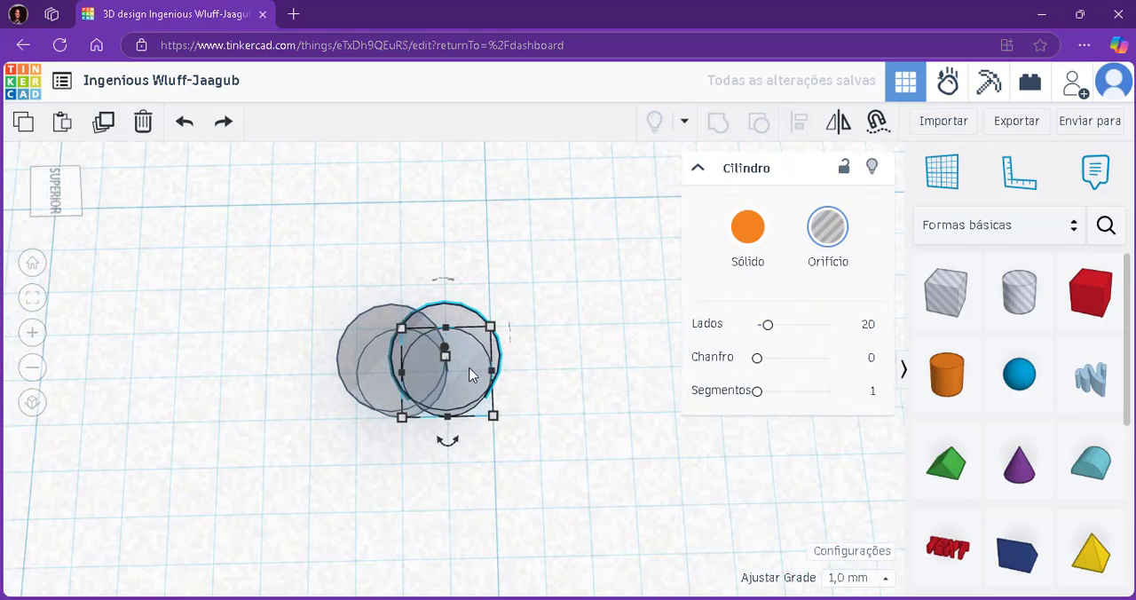
{"action": "left_click_drag", "start_coordinate": [471, 376], "coordinate": [622, 365]}
{"action": "scroll", "coordinate": [613, 381], "scroll_direction": "down", "scroll_amount": 5}
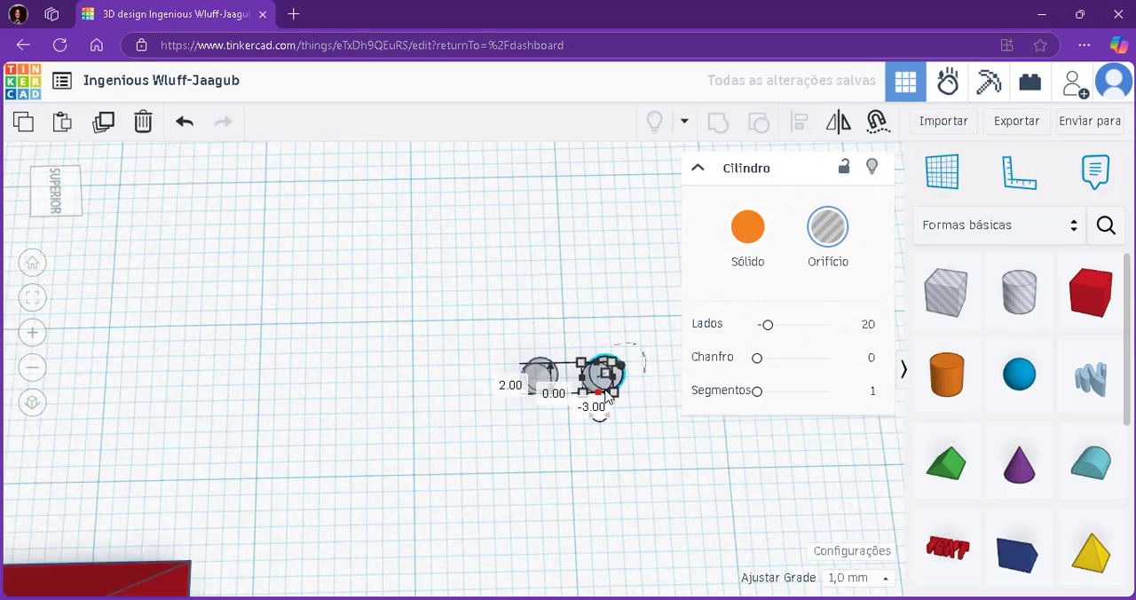
Try widening the copied hole cylinder to 3 mm from its side and undo the change.
{"action": "scroll", "coordinate": [607, 397], "scroll_direction": "up", "scroll_amount": 3}
{"action": "scroll", "coordinate": [607, 397], "scroll_direction": "up", "scroll_amount": 1}
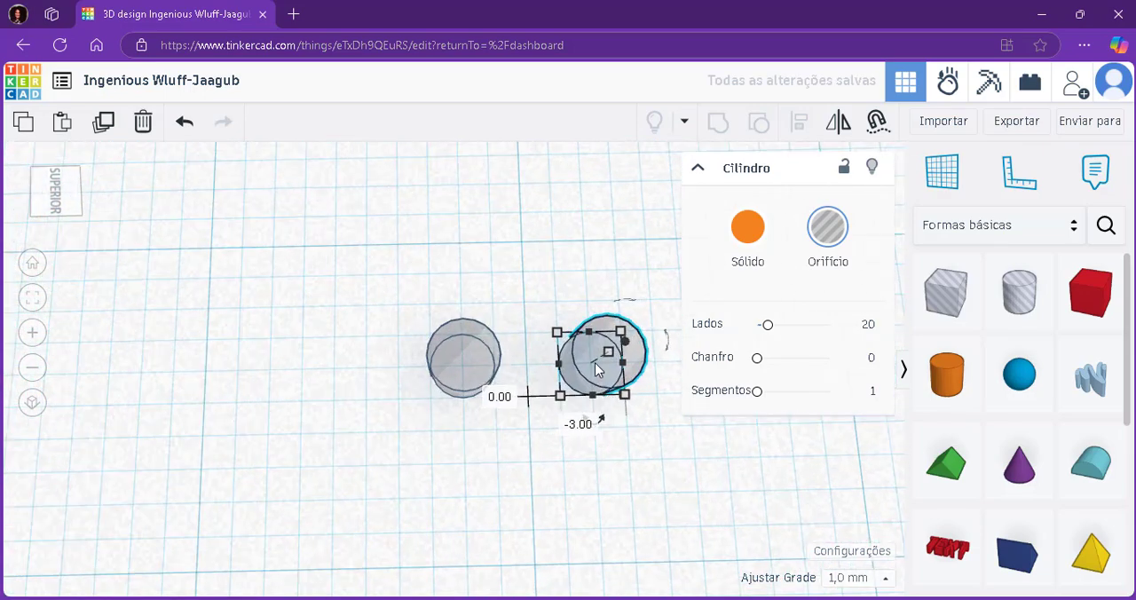
{"action": "scroll", "coordinate": [595, 362], "scroll_direction": "up", "scroll_amount": 1}
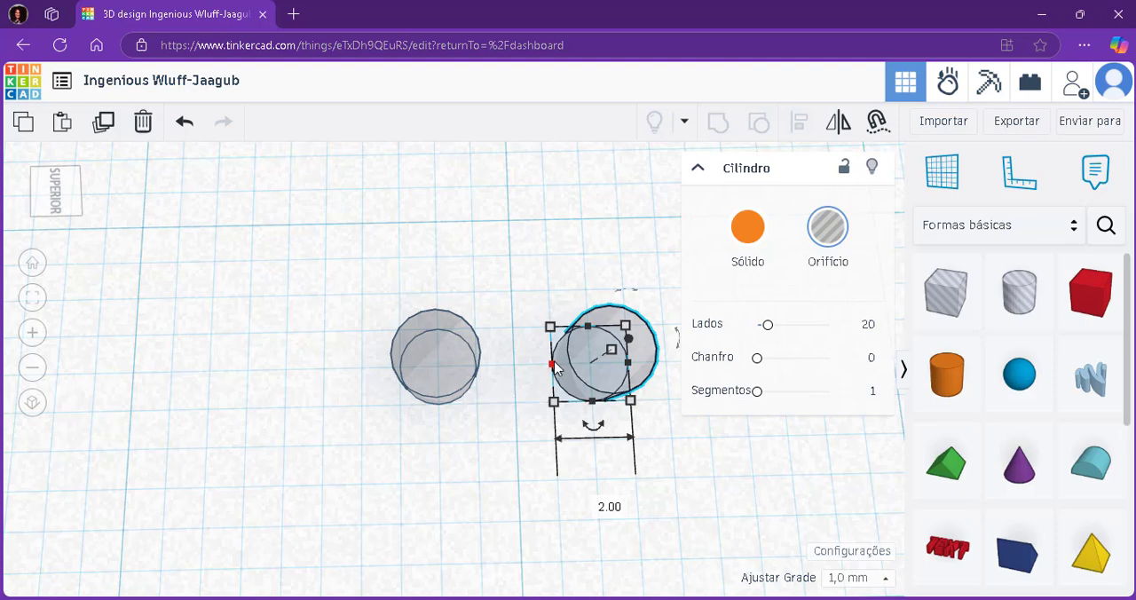
{"action": "left_click_drag", "start_coordinate": [552, 364], "coordinate": [515, 364]}
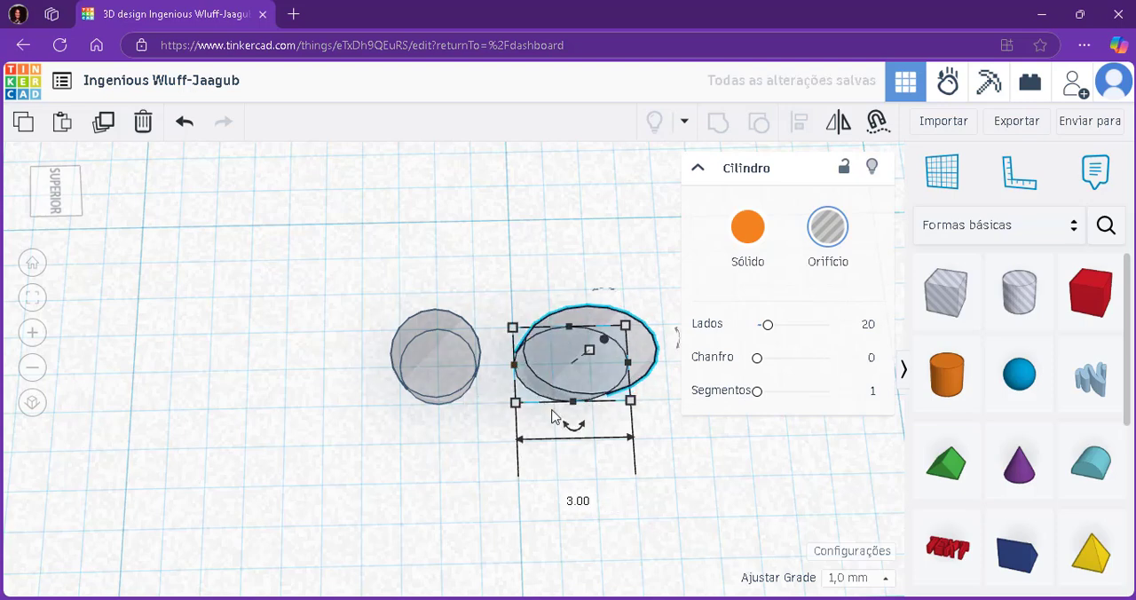
{"action": "mouse_move", "coordinate": [573, 428]}
{"action": "key", "text": "ctrl+z"}
{"action": "left_click", "coordinate": [697, 549]}
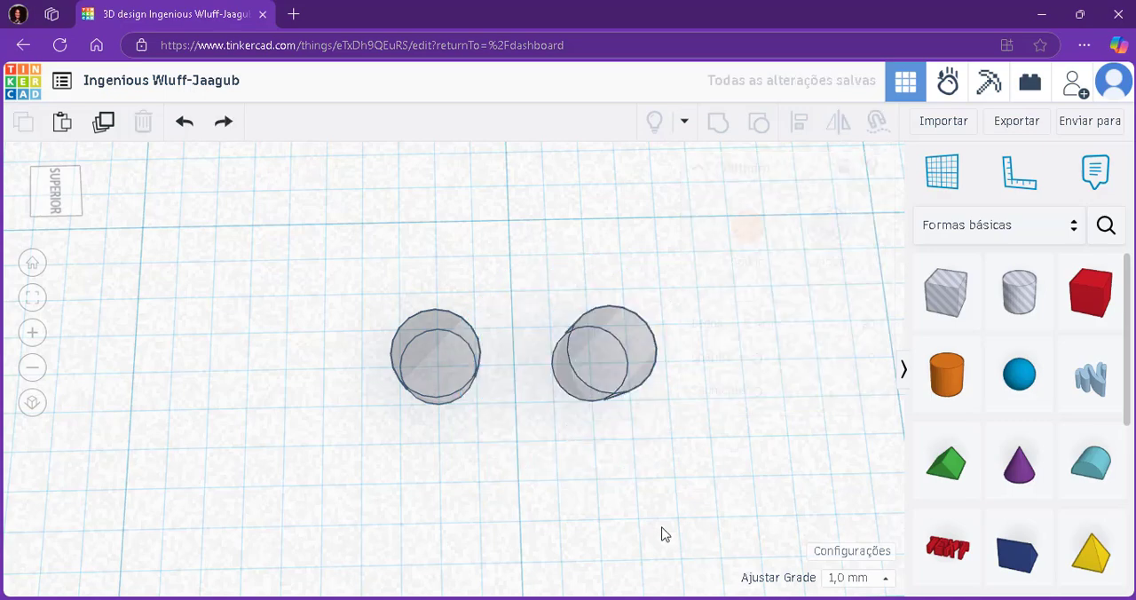
Copy one of the two small hole cylinders and paste a third one.
{"action": "scroll", "coordinate": [662, 528], "scroll_direction": "down", "scroll_amount": 6}
{"action": "right_click_drag", "start_coordinate": [663, 528], "coordinate": [589, 511]}
{"action": "scroll", "coordinate": [602, 458], "scroll_direction": "down", "scroll_amount": 1}
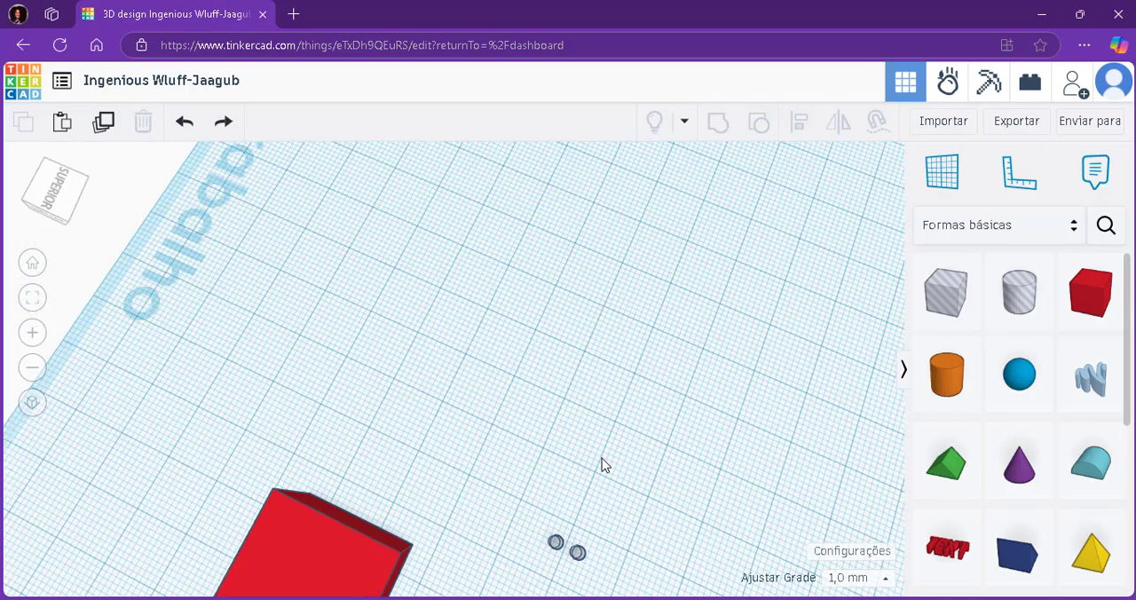
{"action": "scroll", "coordinate": [602, 464], "scroll_direction": "down", "scroll_amount": 2}
{"action": "right_click_drag", "start_coordinate": [602, 464], "coordinate": [205, 466]}
{"action": "scroll", "coordinate": [205, 465], "scroll_direction": "up", "scroll_amount": 2}
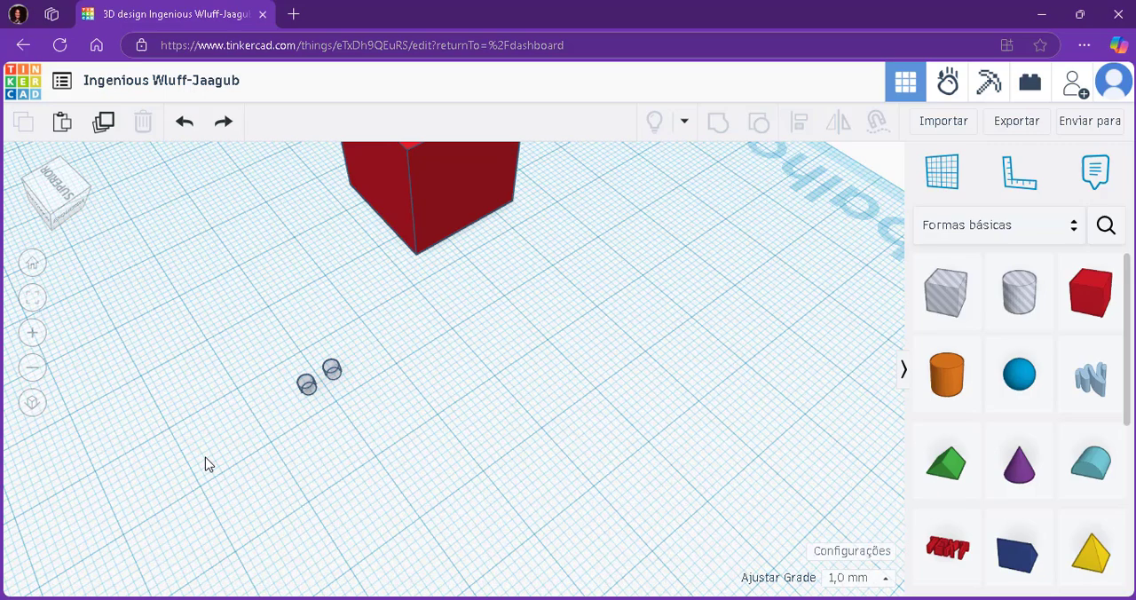
{"action": "left_click", "coordinate": [306, 389]}
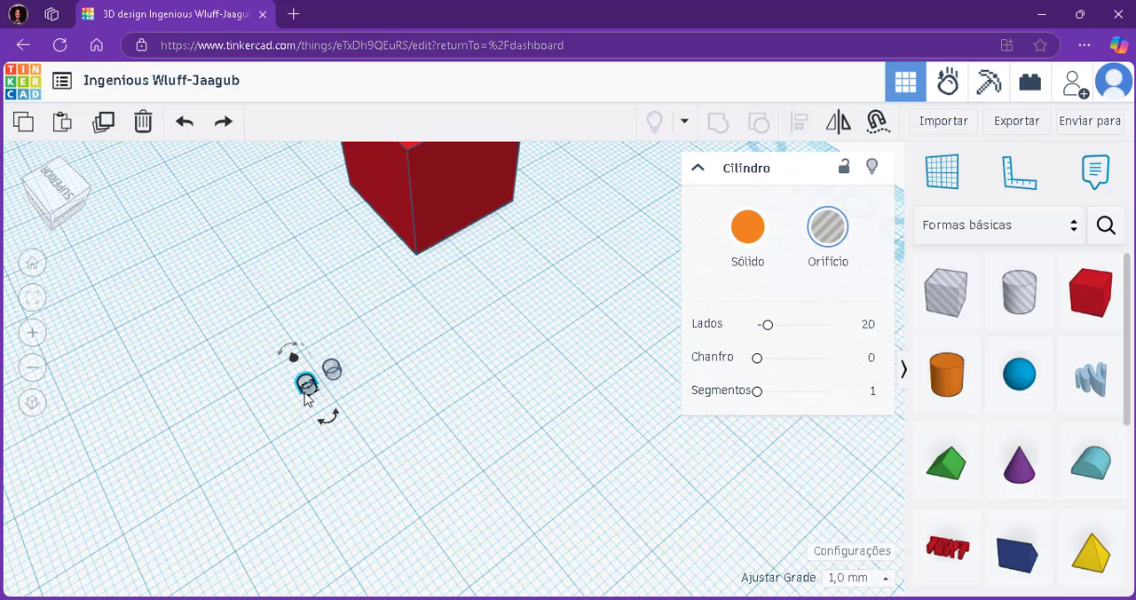
{"action": "left_click", "coordinate": [296, 391]}
{"action": "scroll", "coordinate": [295, 392], "scroll_direction": "up", "scroll_amount": 3}
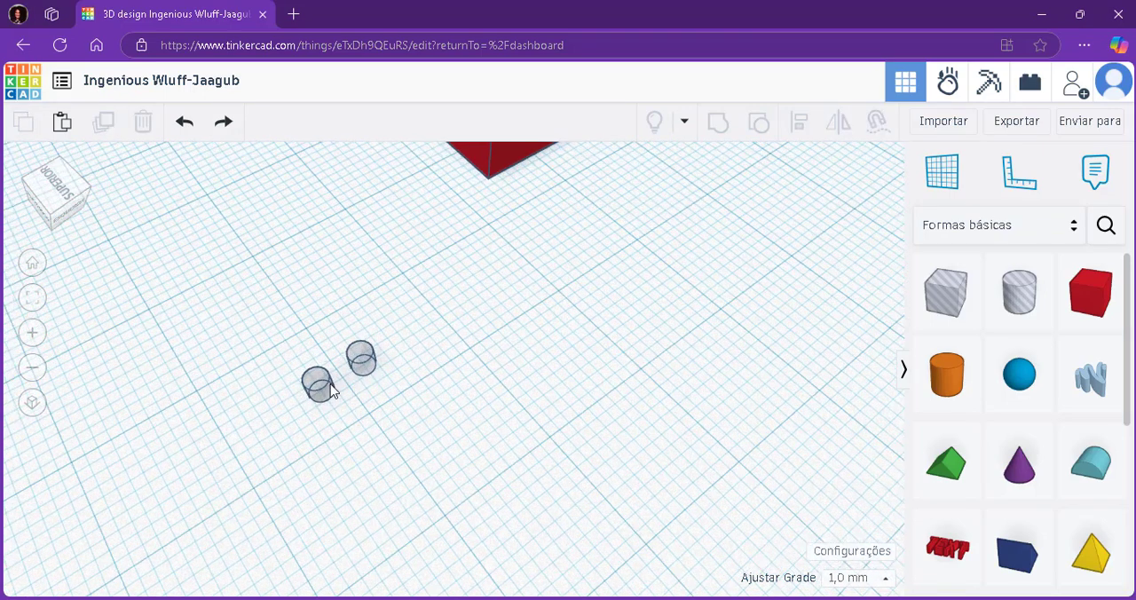
{"action": "left_click", "coordinate": [325, 391]}
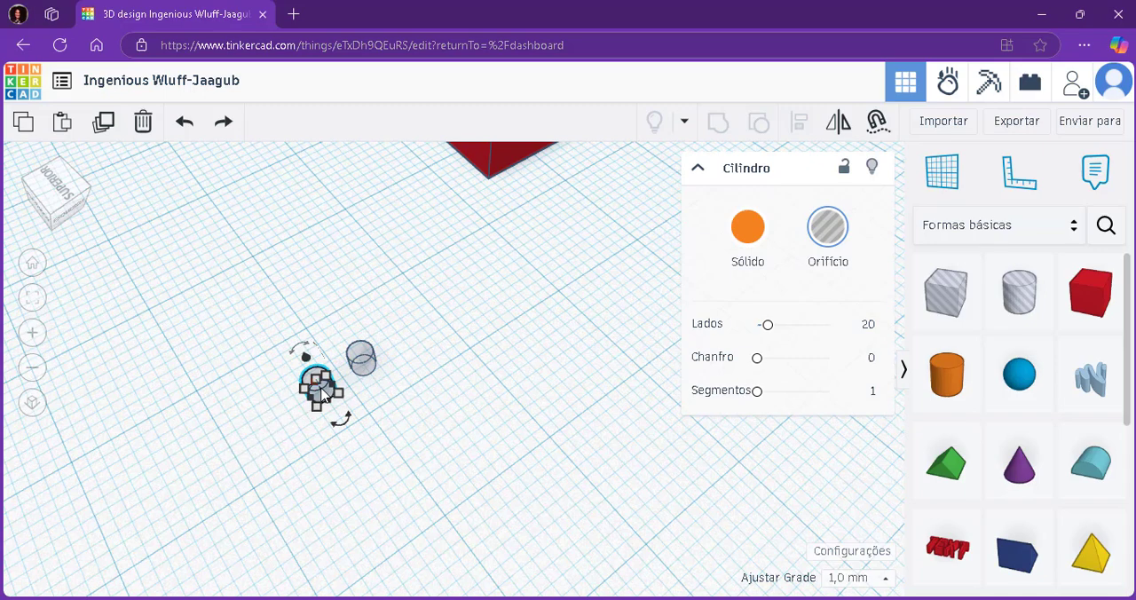
{"action": "left_click", "coordinate": [26, 129]}
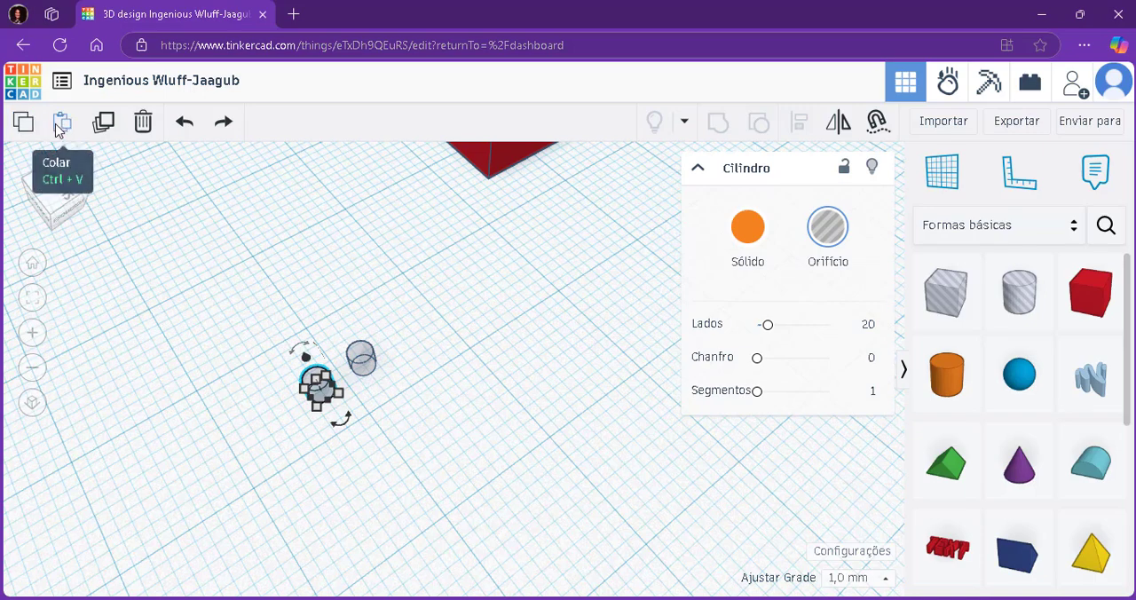
{"action": "left_click", "coordinate": [59, 127]}
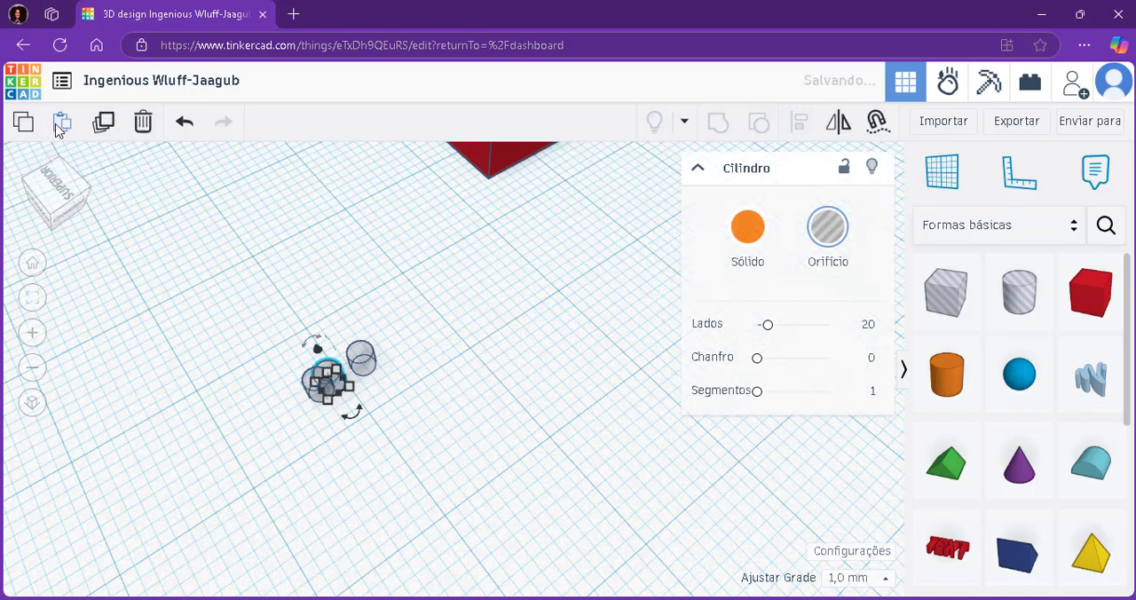
Move the pasted hole cylinder to the free end of the pair, forming an evenly spaced row of three.
{"action": "key", "text": "f"}
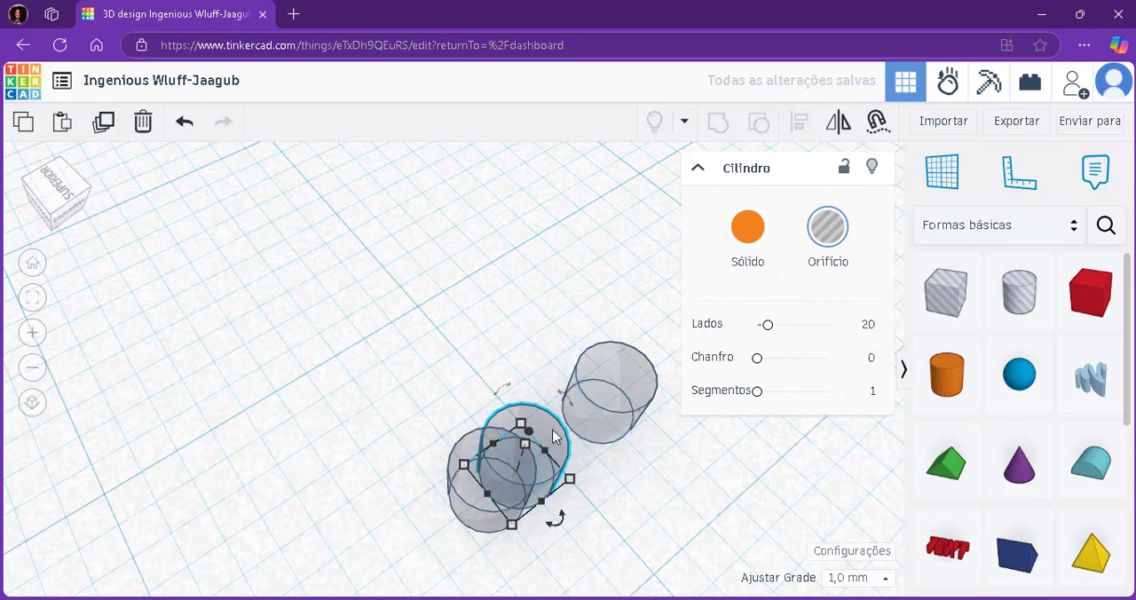
{"action": "scroll", "coordinate": [553, 439], "scroll_direction": "down", "scroll_amount": 5}
{"action": "scroll", "coordinate": [553, 439], "scroll_direction": "up", "scroll_amount": 3}
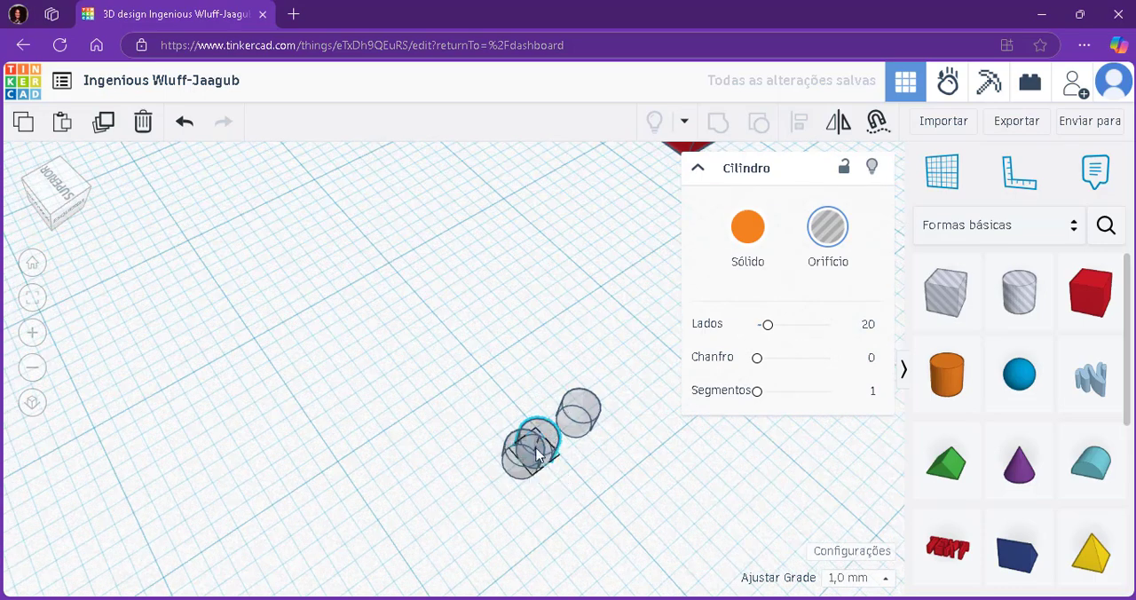
{"action": "left_click_drag", "start_coordinate": [543, 452], "coordinate": [487, 503]}
{"action": "left_click", "coordinate": [644, 485]}
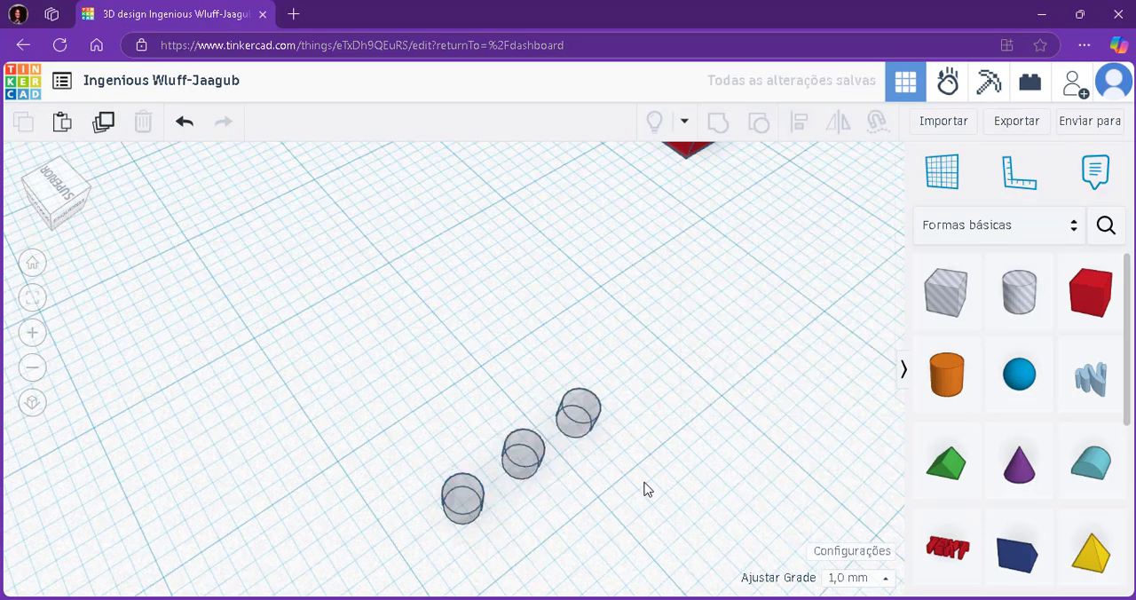
Select all three hole cylinders together with a selection box and clear the selection.
{"action": "right_click_drag", "start_coordinate": [645, 485], "coordinate": [550, 507]}
{"action": "left_click_drag", "start_coordinate": [312, 456], "coordinate": [567, 540]}
{"action": "left_click", "coordinate": [636, 485]}
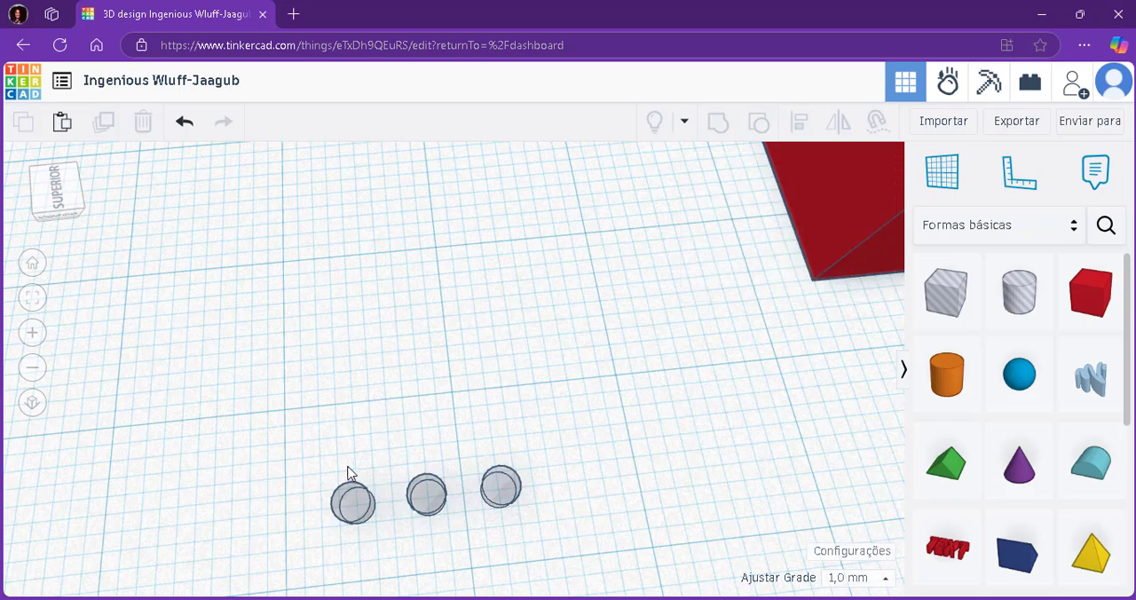
{"action": "left_click_drag", "start_coordinate": [322, 473], "coordinate": [540, 548]}
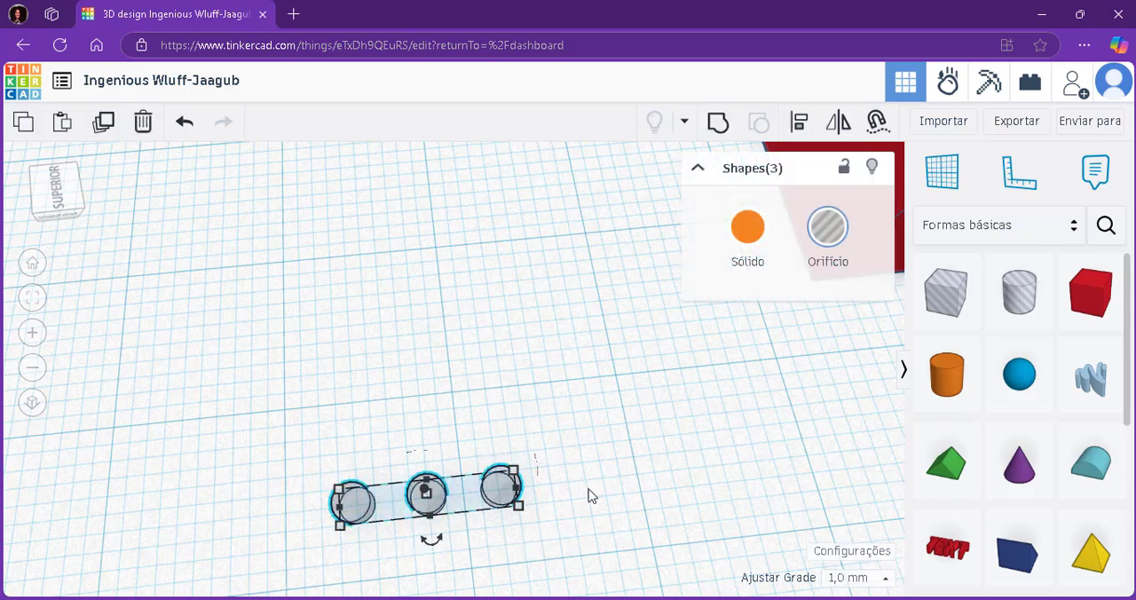
{"action": "left_click", "coordinate": [530, 401]}
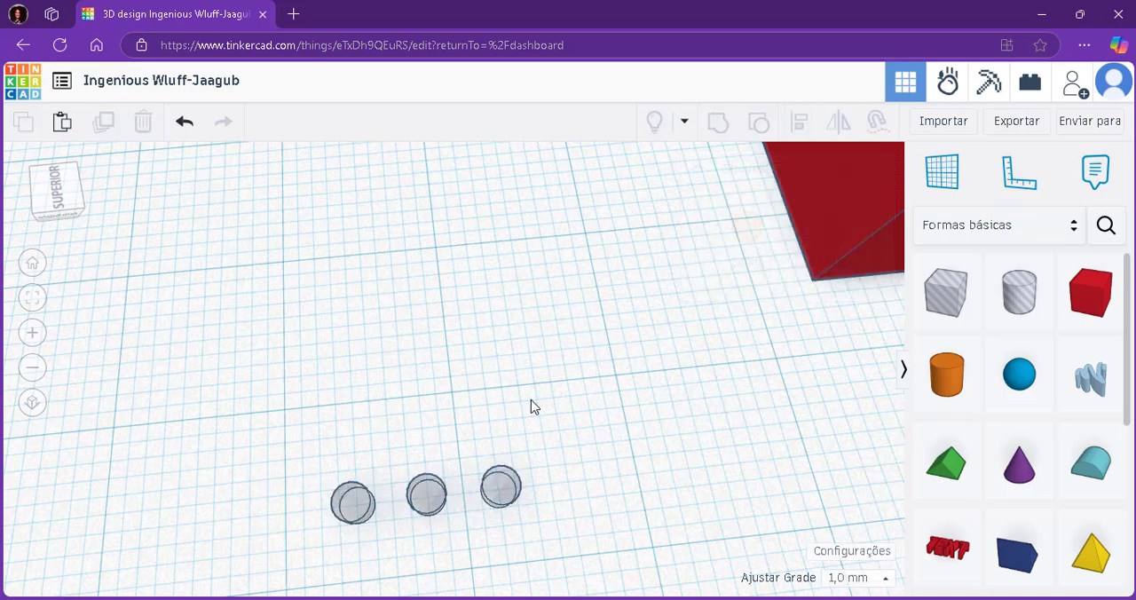
Select the three hole cylinders one by one and align them on the centre line running along their row.
{"action": "left_click", "coordinate": [355, 505]}
{"action": "left_click", "coordinate": [424, 498], "text": "shift"}
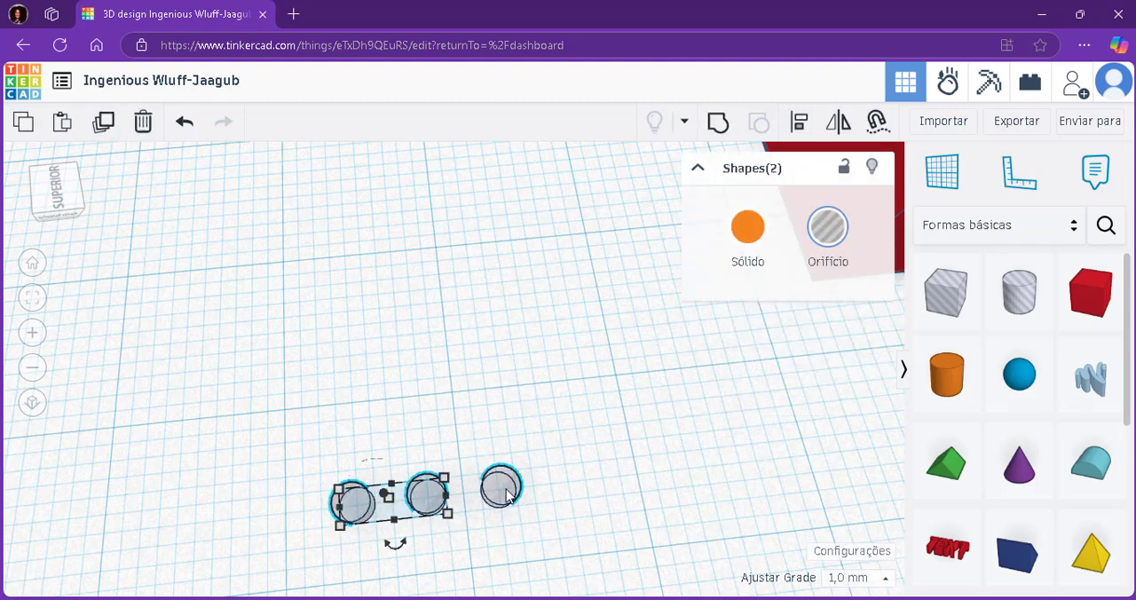
{"action": "left_click", "coordinate": [502, 489], "text": "shift"}
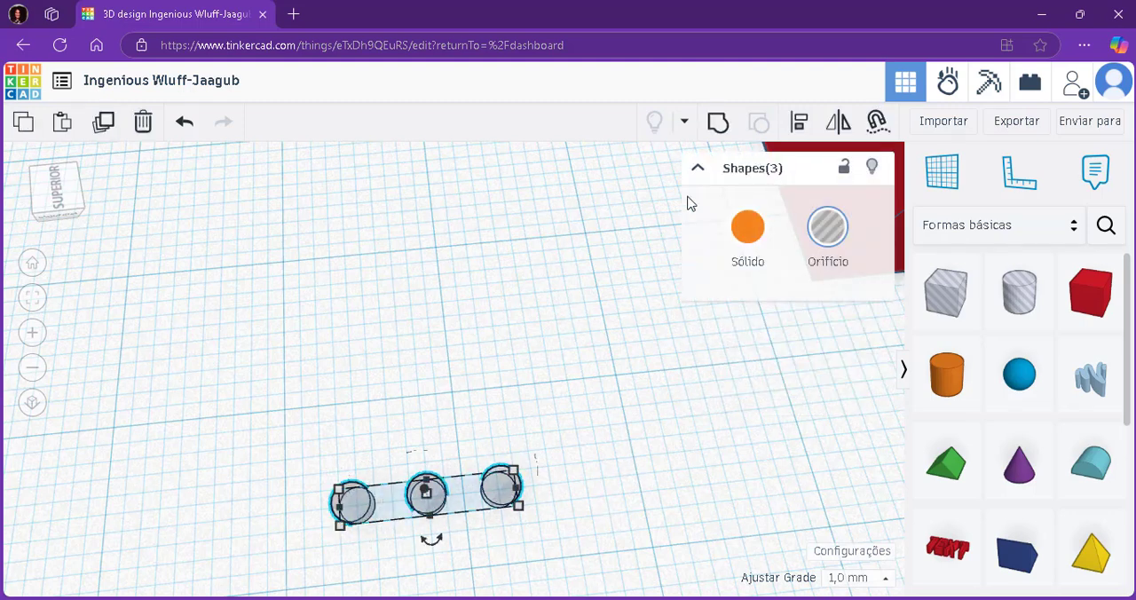
{"action": "left_click", "coordinate": [800, 130]}
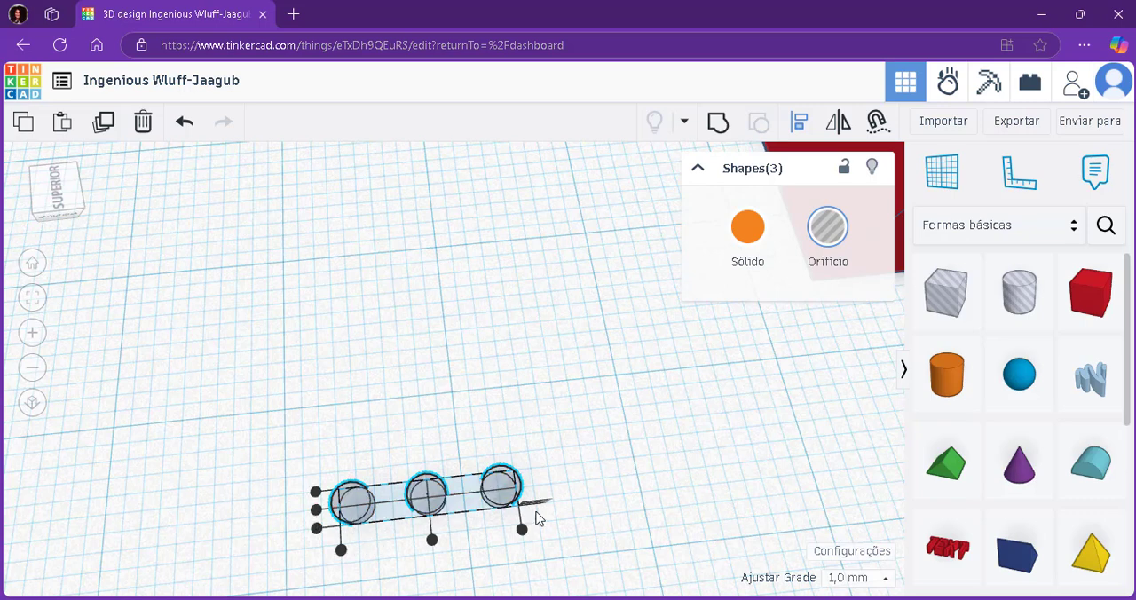
{"action": "left_click", "coordinate": [316, 511]}
{"action": "scroll", "coordinate": [318, 515], "scroll_direction": "up", "scroll_amount": 5}
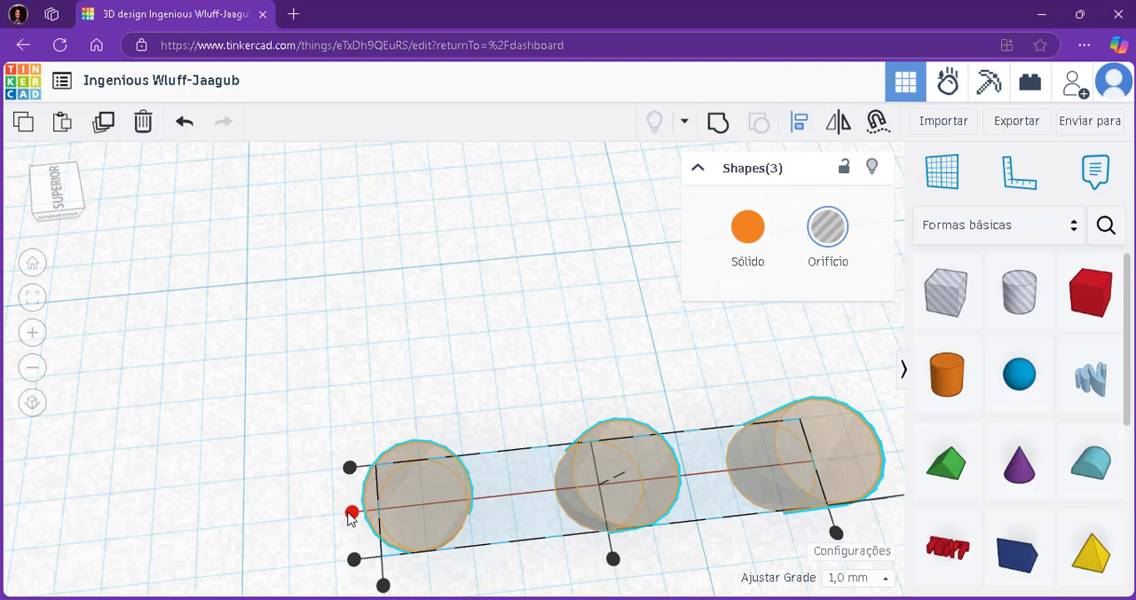
{"action": "left_click", "coordinate": [497, 355]}
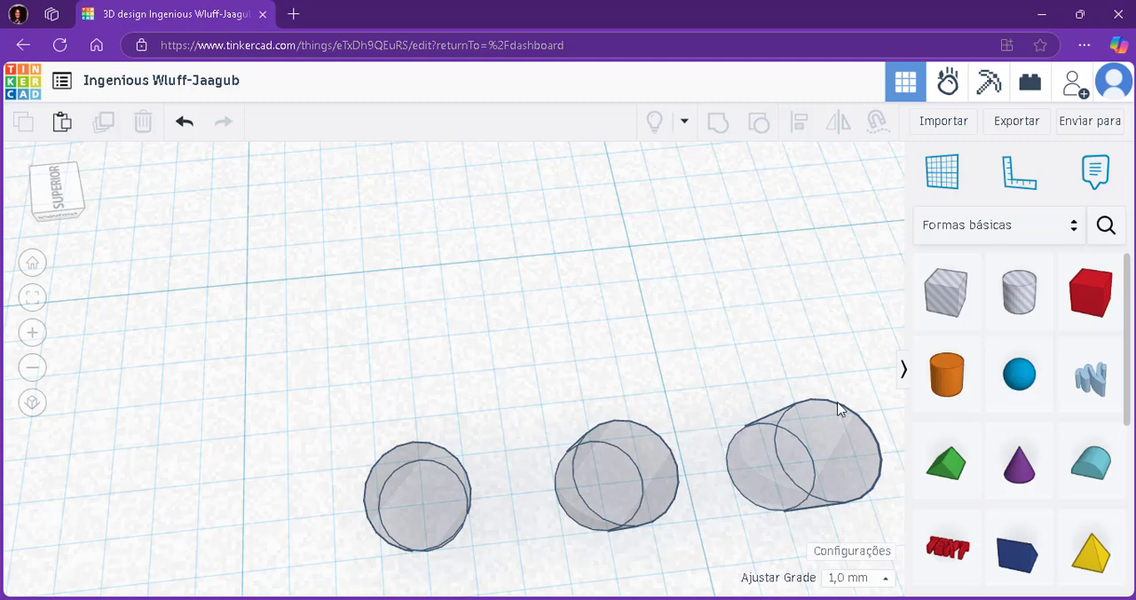
Try aligning the three hole cylinders to the midpoint of the row's length and undo the alignment.
{"action": "left_click_drag", "start_coordinate": [750, 438], "coordinate": [316, 535]}
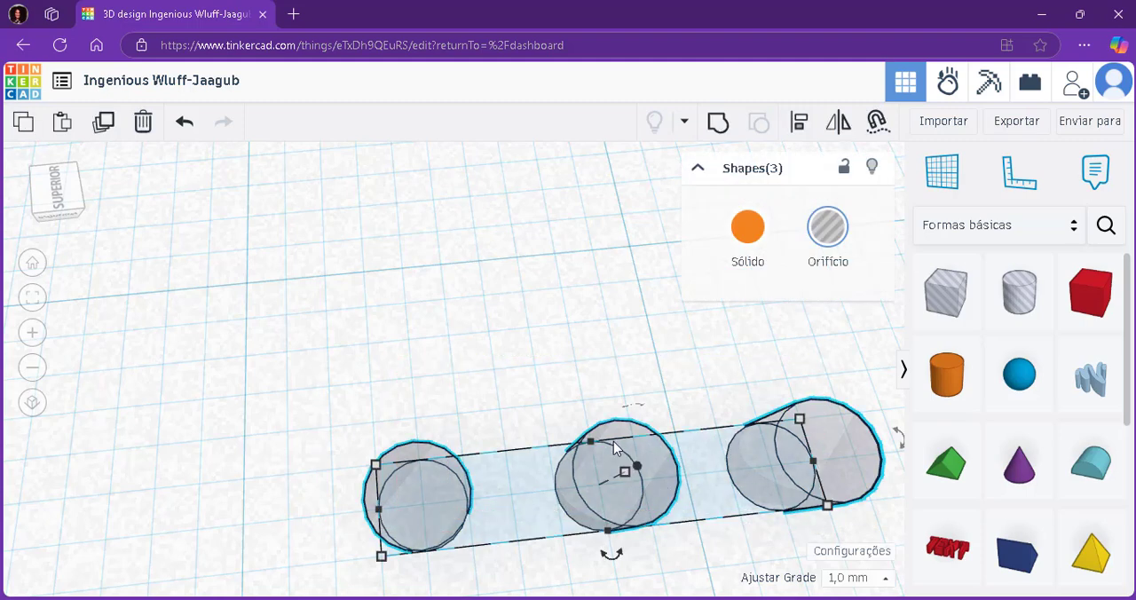
{"action": "key", "text": "l"}
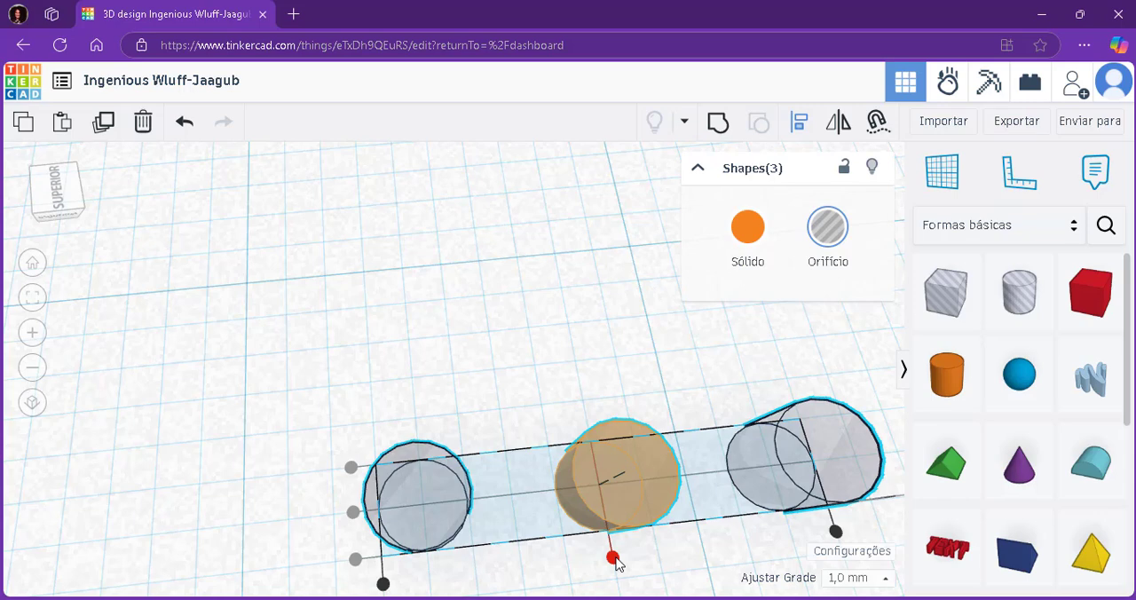
{"action": "left_click", "coordinate": [613, 558]}
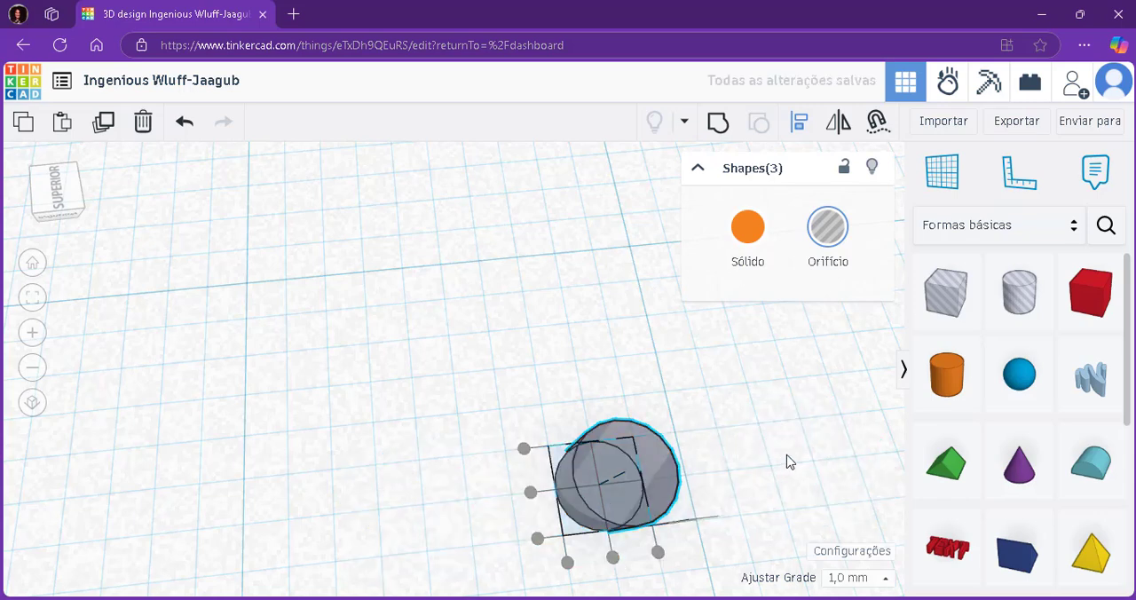
{"action": "left_click", "coordinate": [555, 347]}
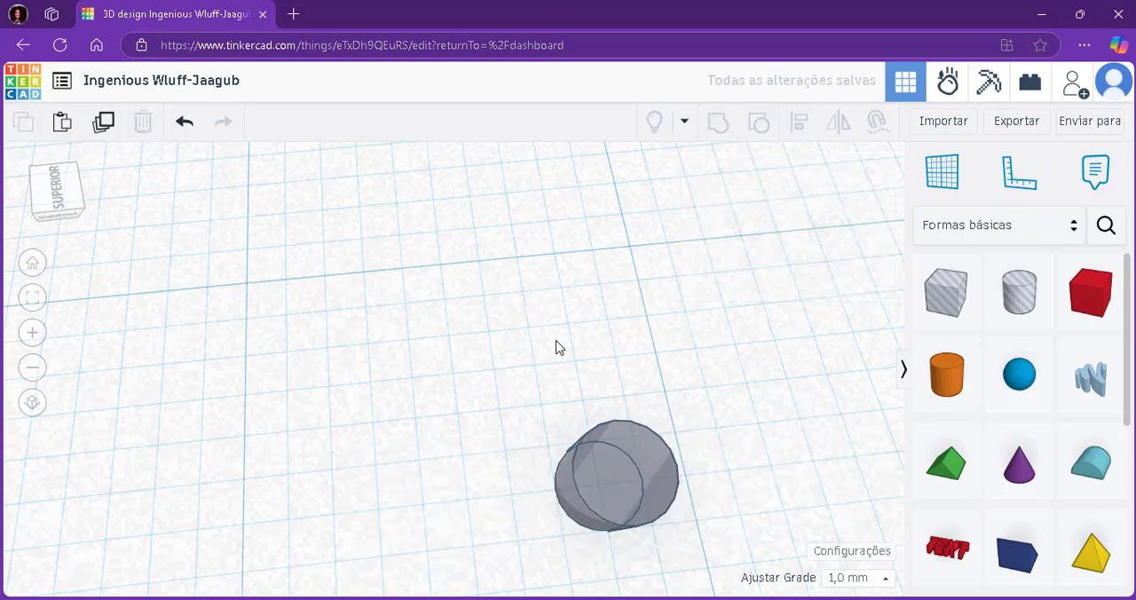
{"action": "key", "text": "ctrl+z"}
Move the hole cylinder at the end farthest from the red box farther out along the row.
{"action": "right_click_drag", "start_coordinate": [559, 347], "coordinate": [420, 433]}
{"action": "scroll", "coordinate": [421, 432], "scroll_direction": "down", "scroll_amount": 5}
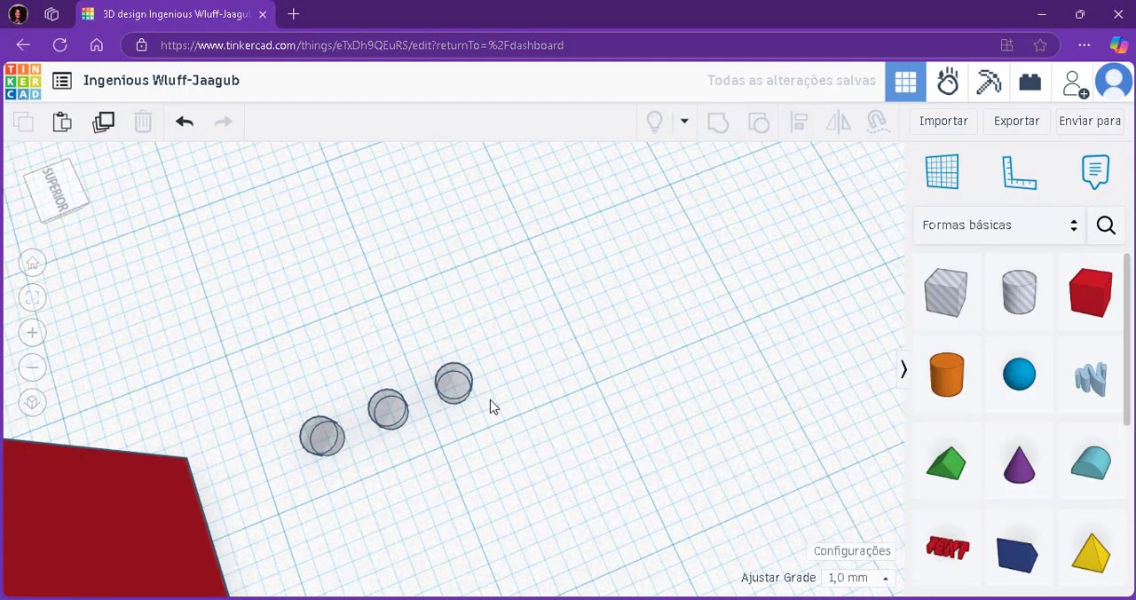
{"action": "left_click", "coordinate": [449, 390]}
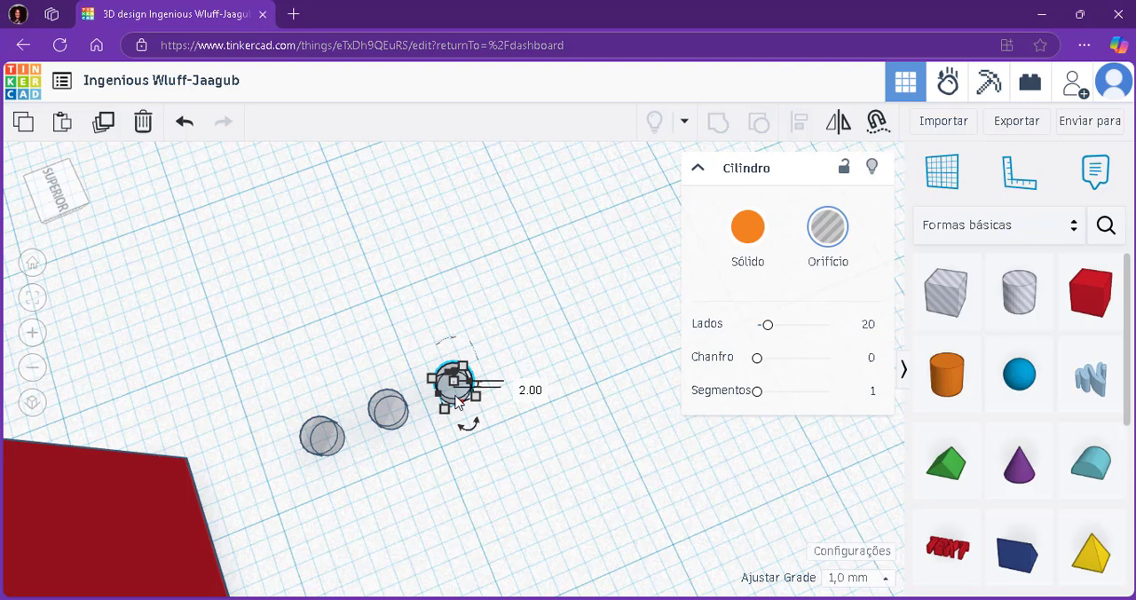
{"action": "left_click", "coordinate": [581, 441]}
{"action": "left_click", "coordinate": [461, 400]}
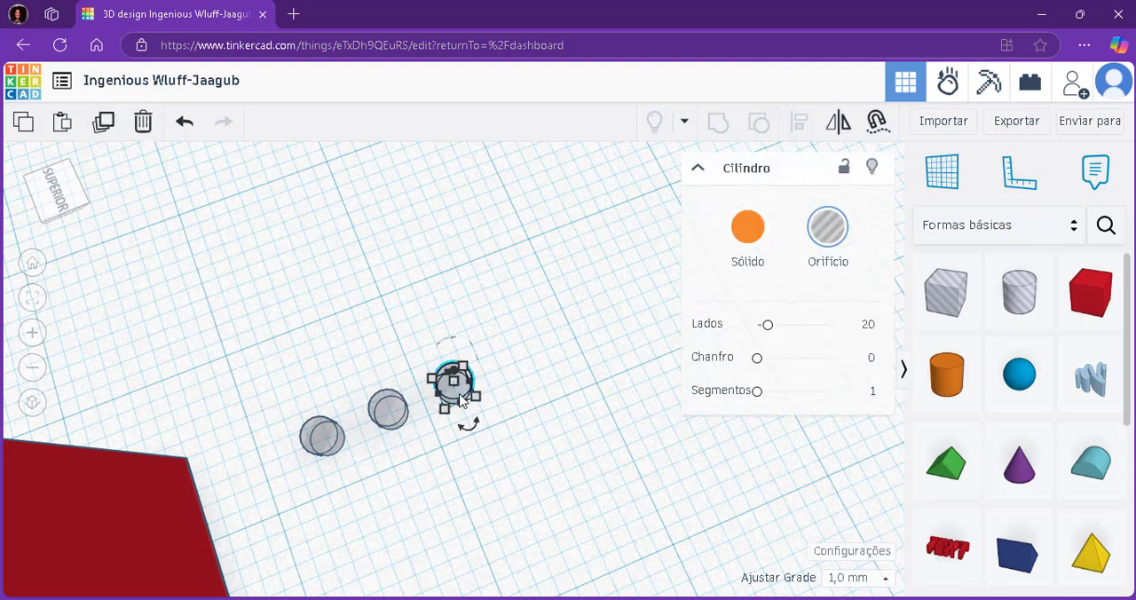
{"action": "left_click_drag", "start_coordinate": [459, 400], "coordinate": [551, 347]}
{"action": "left_click", "coordinate": [526, 500]}
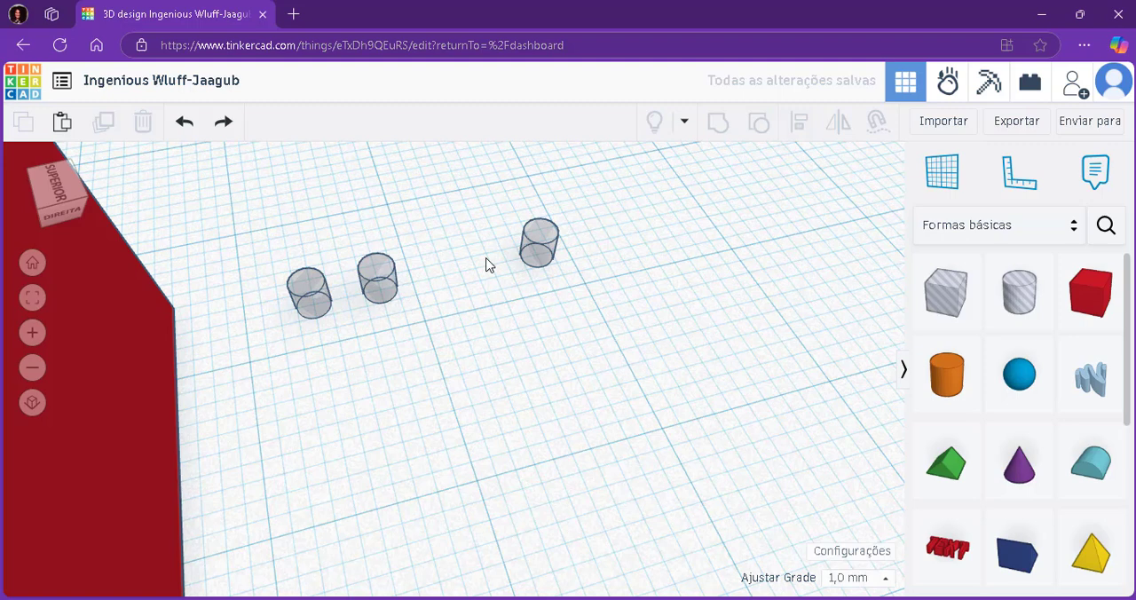
Move the middle hole cylinder along the row to sit halfway between the two outer cylinders.
{"action": "left_click", "coordinate": [389, 282]}
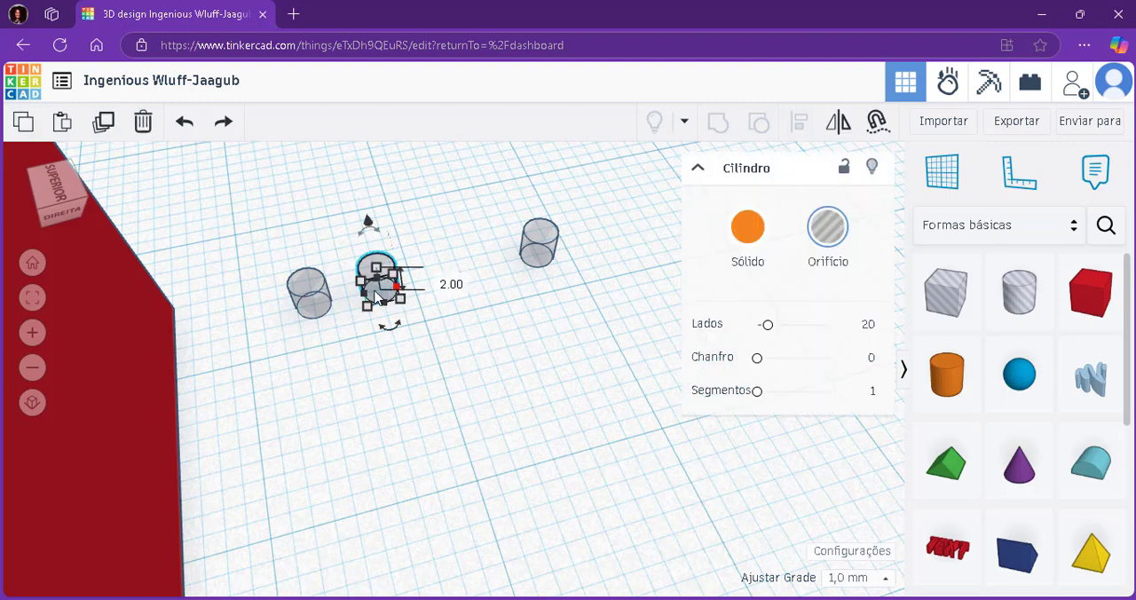
{"action": "left_click_drag", "start_coordinate": [377, 296], "coordinate": [422, 281]}
{"action": "right_click_drag", "start_coordinate": [556, 320], "coordinate": [567, 354]}
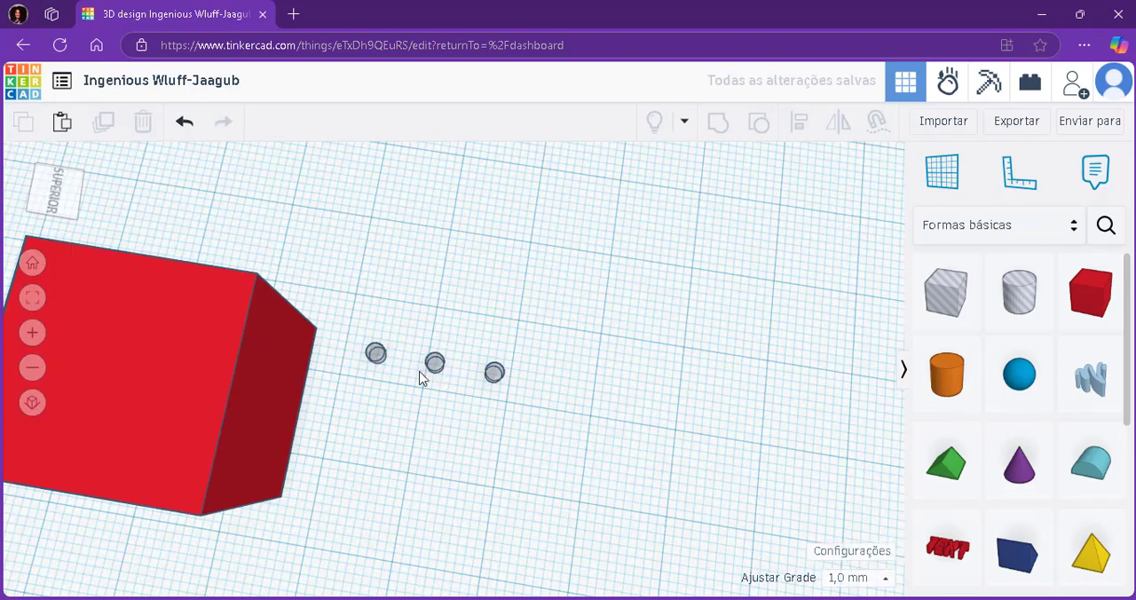
{"action": "scroll", "coordinate": [408, 378], "scroll_direction": "up", "scroll_amount": 5}
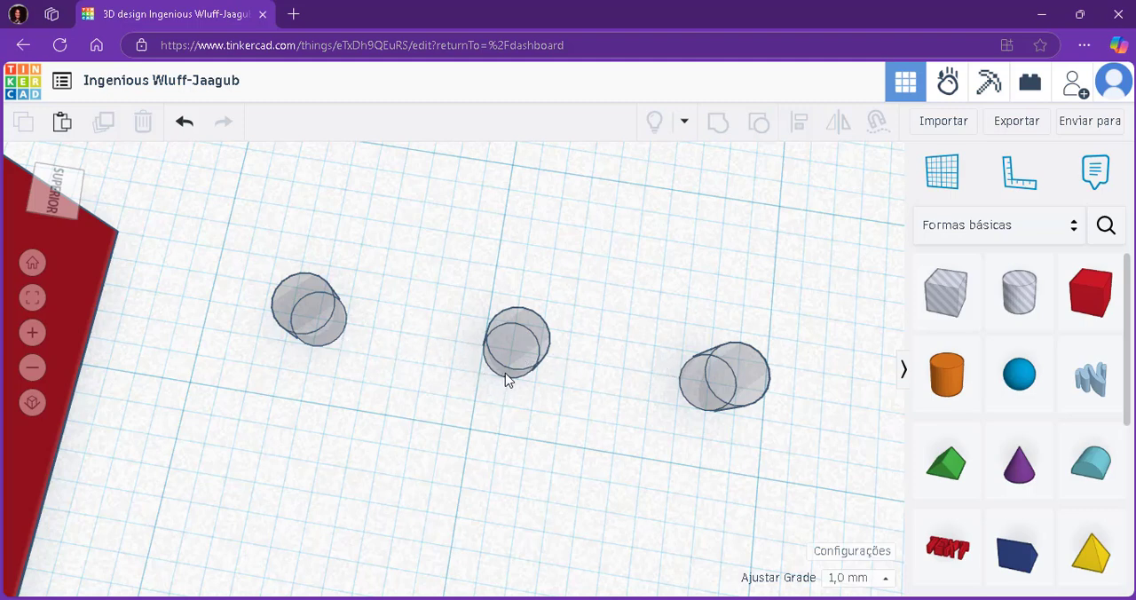
Duplicate the row of three hole cylinders and place the copy beside it as a parallel second row.
{"action": "scroll", "coordinate": [509, 369], "scroll_direction": "down", "scroll_amount": 5}
{"action": "right_click_drag", "start_coordinate": [509, 369], "coordinate": [379, 369]}
{"action": "middle_click_drag", "start_coordinate": [379, 369], "coordinate": [510, 269]}
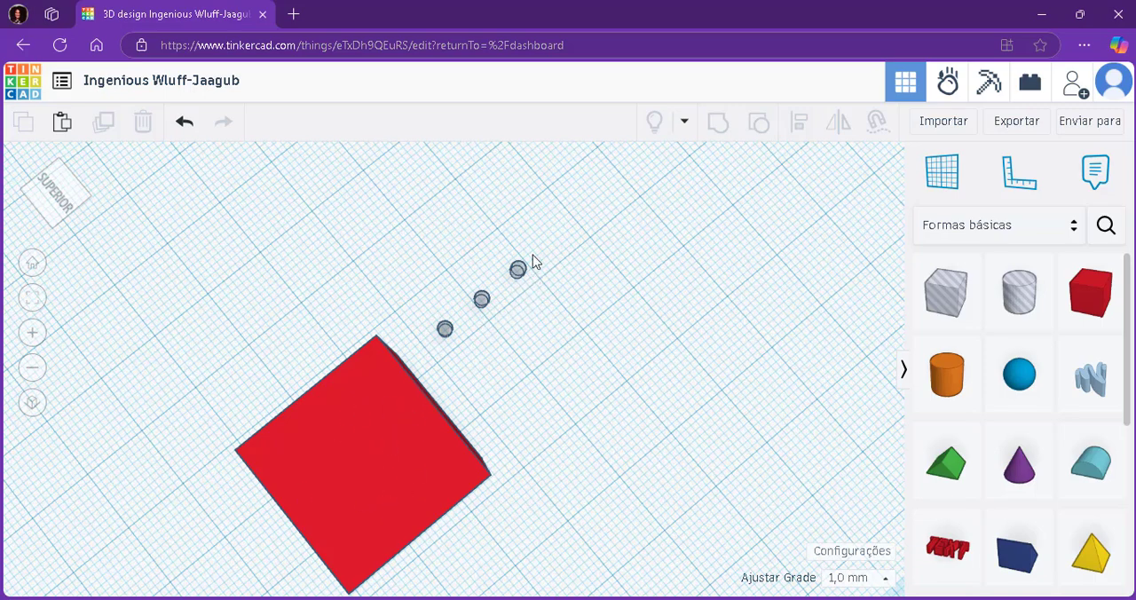
{"action": "scroll", "coordinate": [532, 254], "scroll_direction": "up", "scroll_amount": 4}
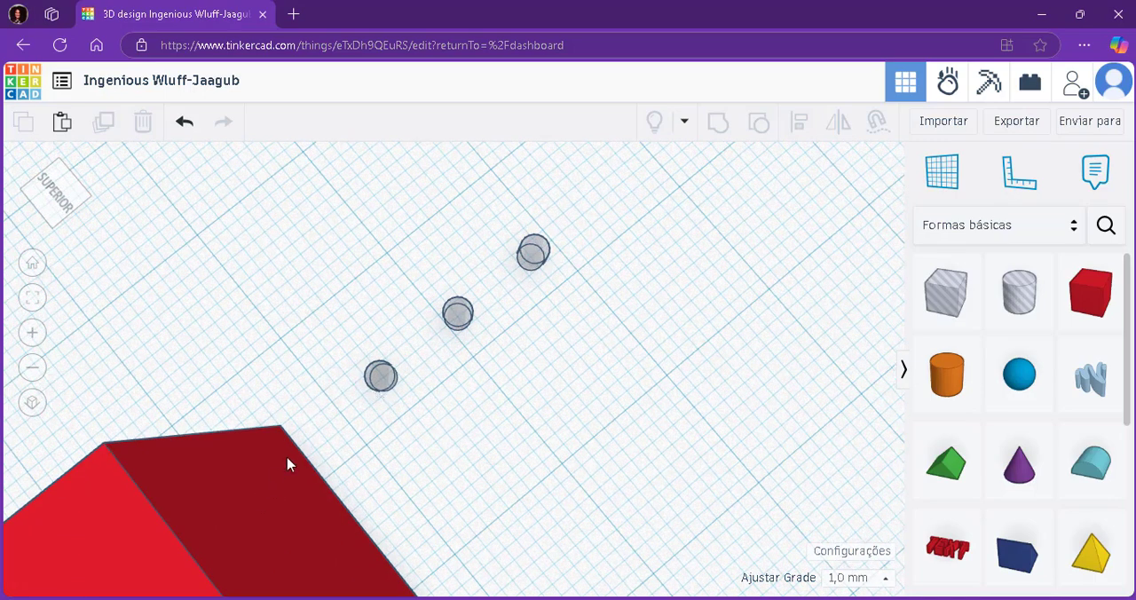
{"action": "left_click_drag", "start_coordinate": [308, 259], "coordinate": [636, 400]}
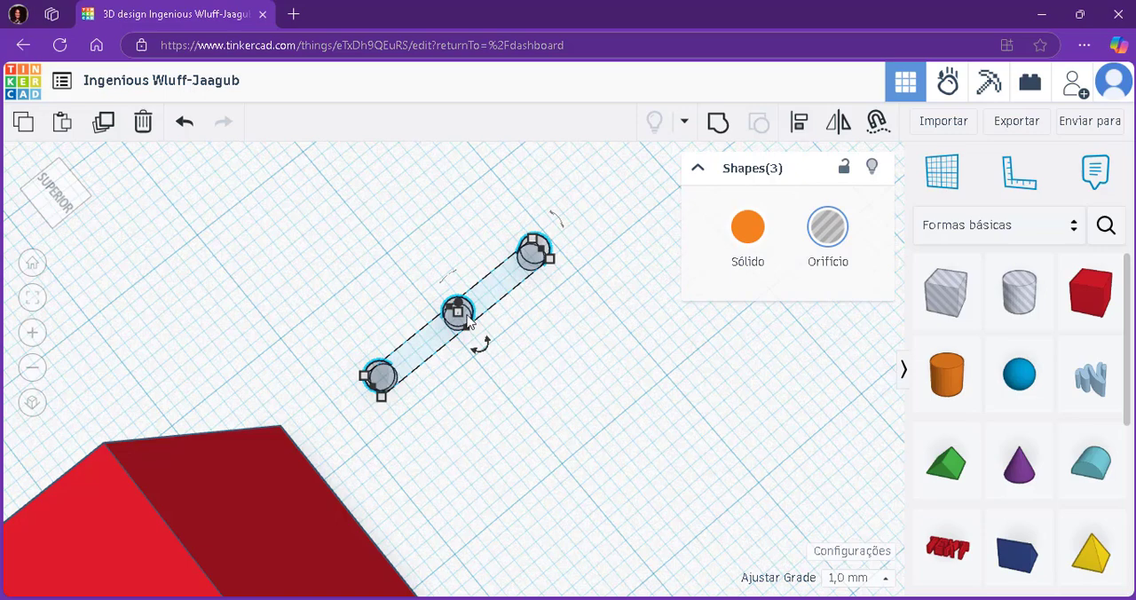
{"action": "scroll", "coordinate": [468, 320], "scroll_direction": "up", "scroll_amount": 3}
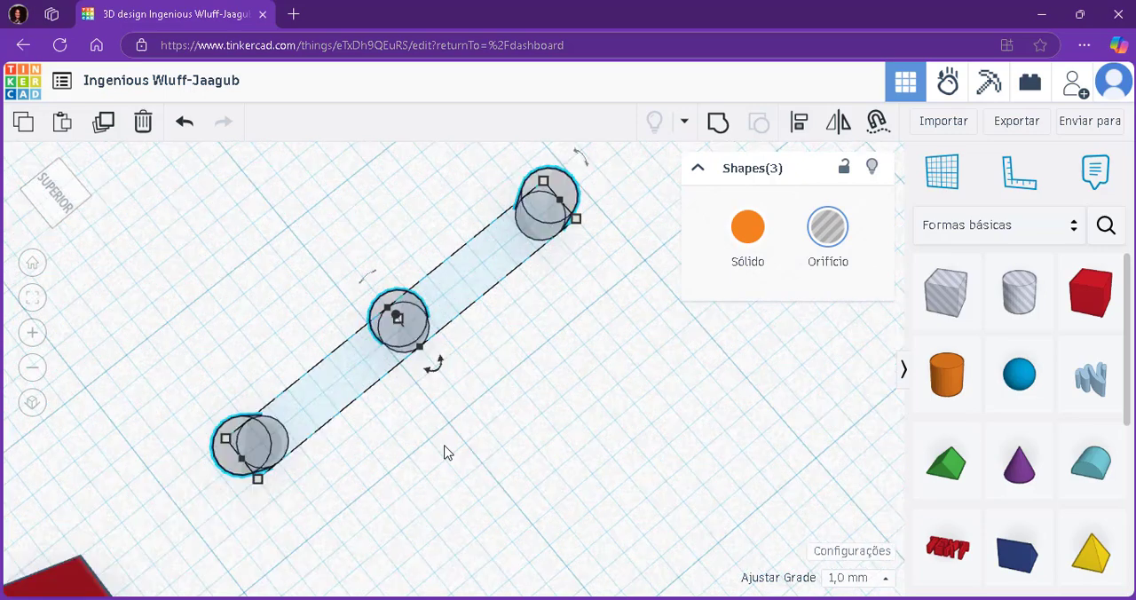
{"action": "key", "text": "ctrl+v"}
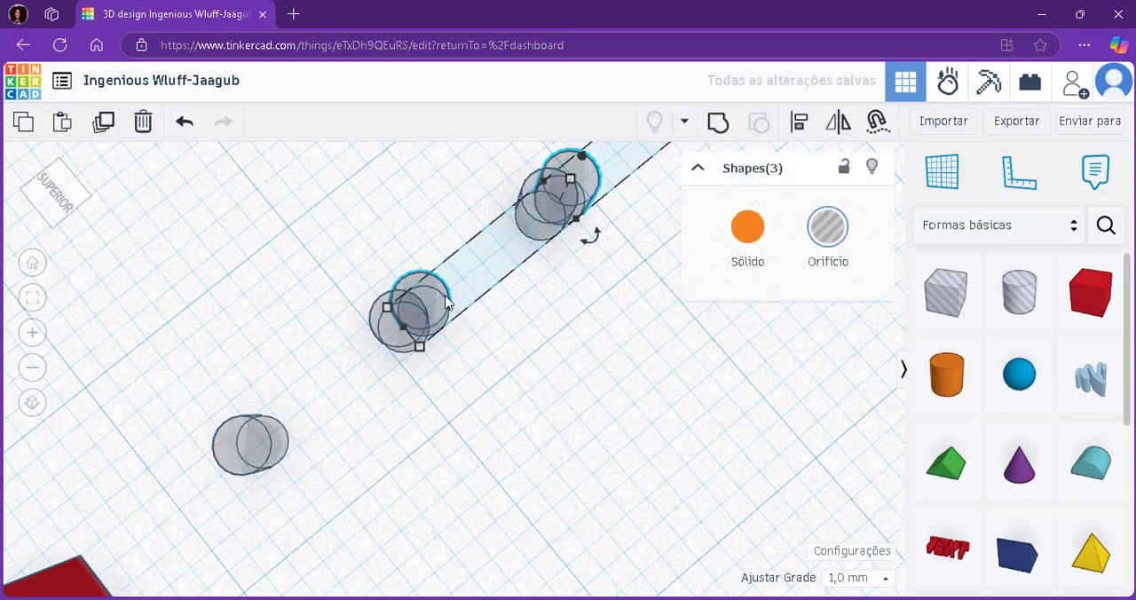
{"action": "left_click_drag", "start_coordinate": [433, 315], "coordinate": [398, 599]}
{"action": "left_click", "coordinate": [434, 351]}
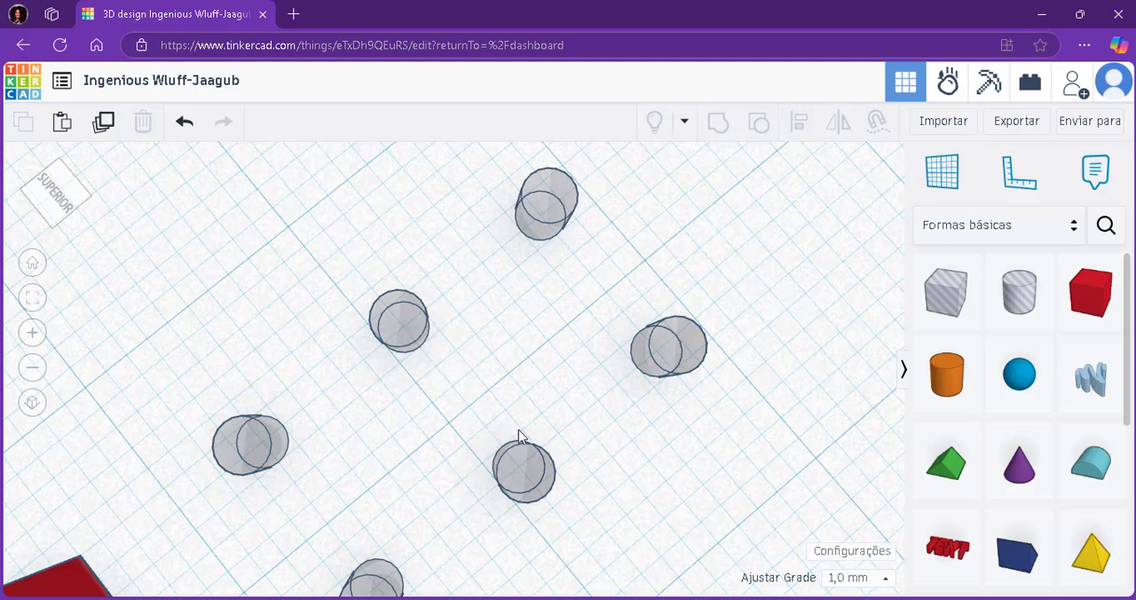
Duplicate the outer row of three hole cylinders and place the copy beside it as a parallel third row.
{"action": "scroll", "coordinate": [520, 435], "scroll_direction": "down", "scroll_amount": 4}
{"action": "scroll", "coordinate": [492, 435], "scroll_direction": "up", "scroll_amount": 3}
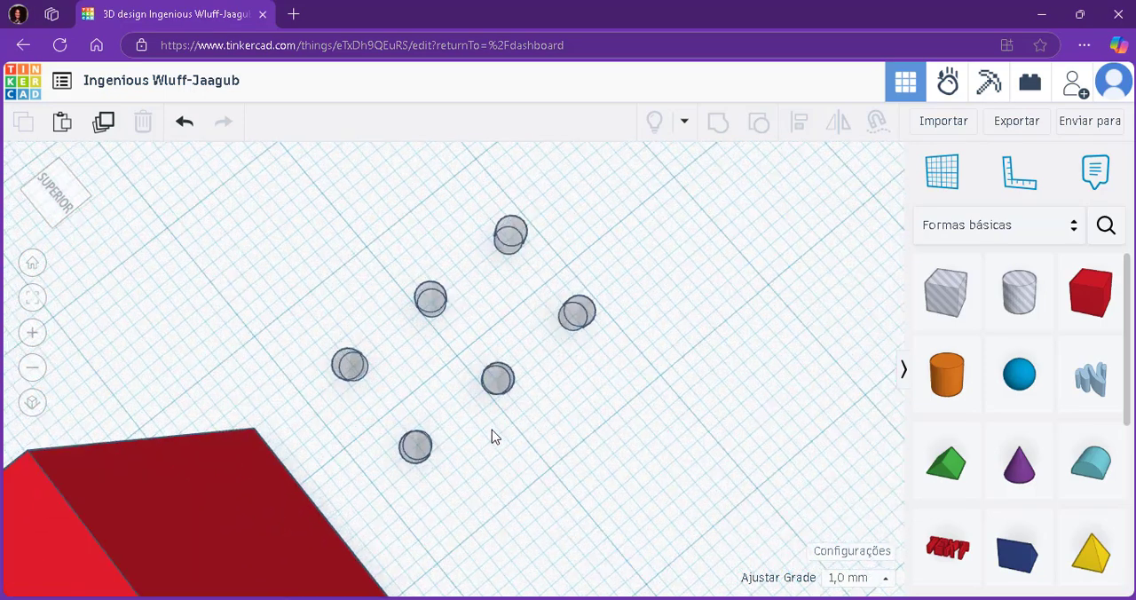
{"action": "left_click_drag", "start_coordinate": [407, 505], "coordinate": [634, 284]}
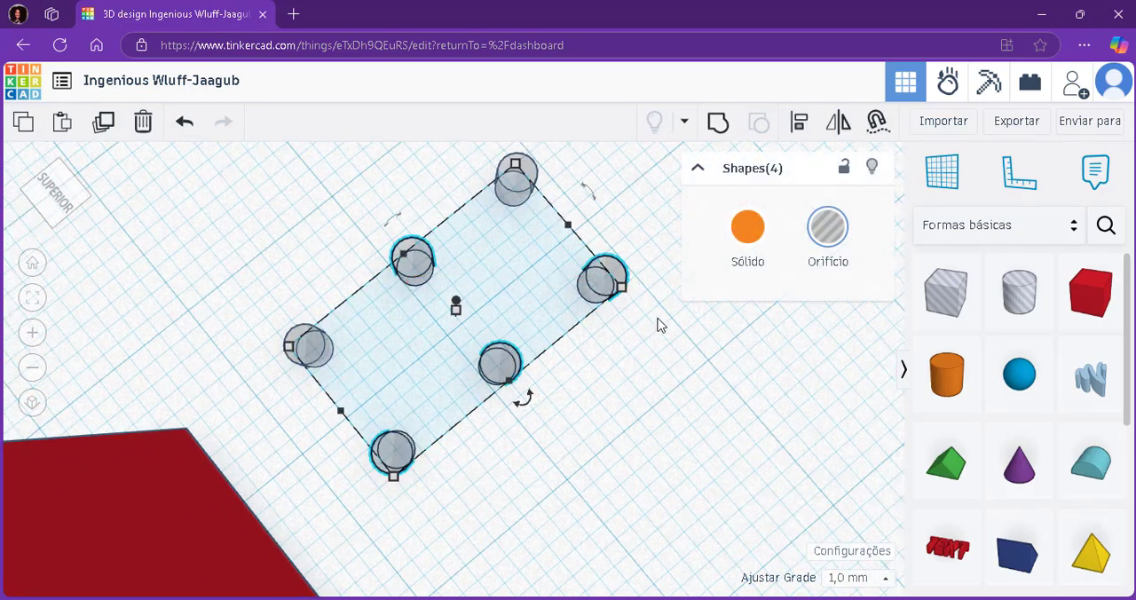
{"action": "left_click", "coordinate": [632, 288]}
{"action": "left_click", "coordinate": [608, 296]}
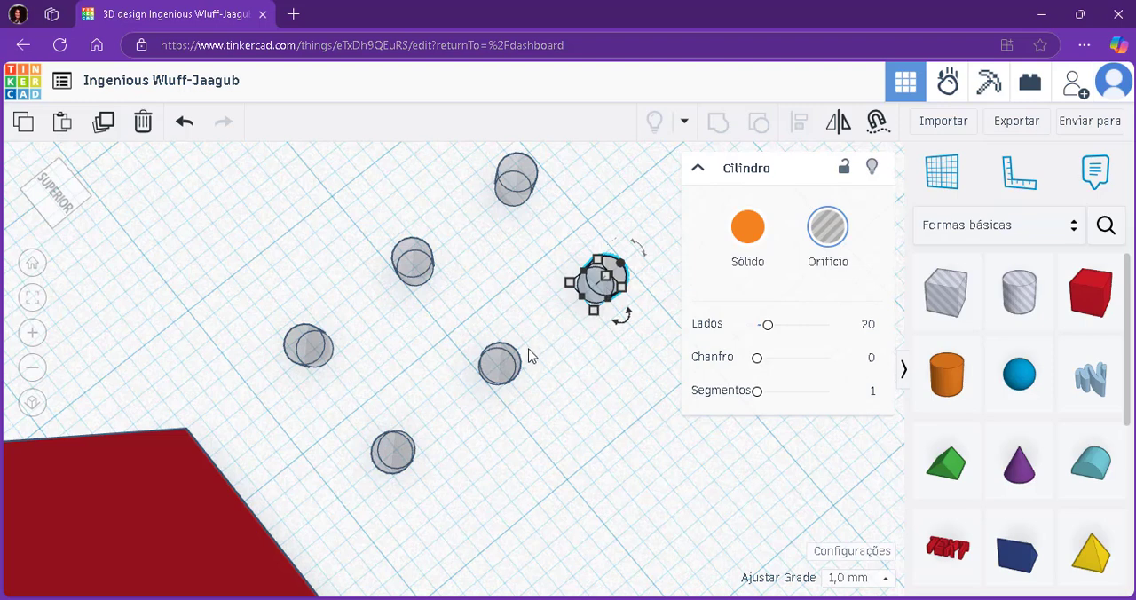
{"action": "left_click", "coordinate": [506, 364], "text": "shift"}
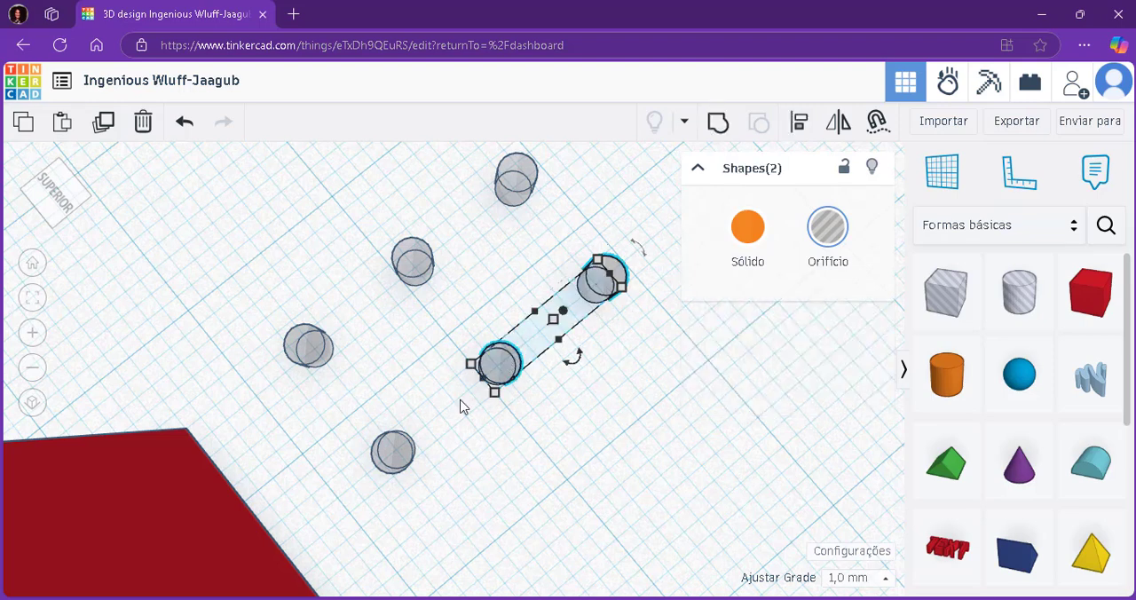
{"action": "left_click", "coordinate": [400, 453], "text": "shift"}
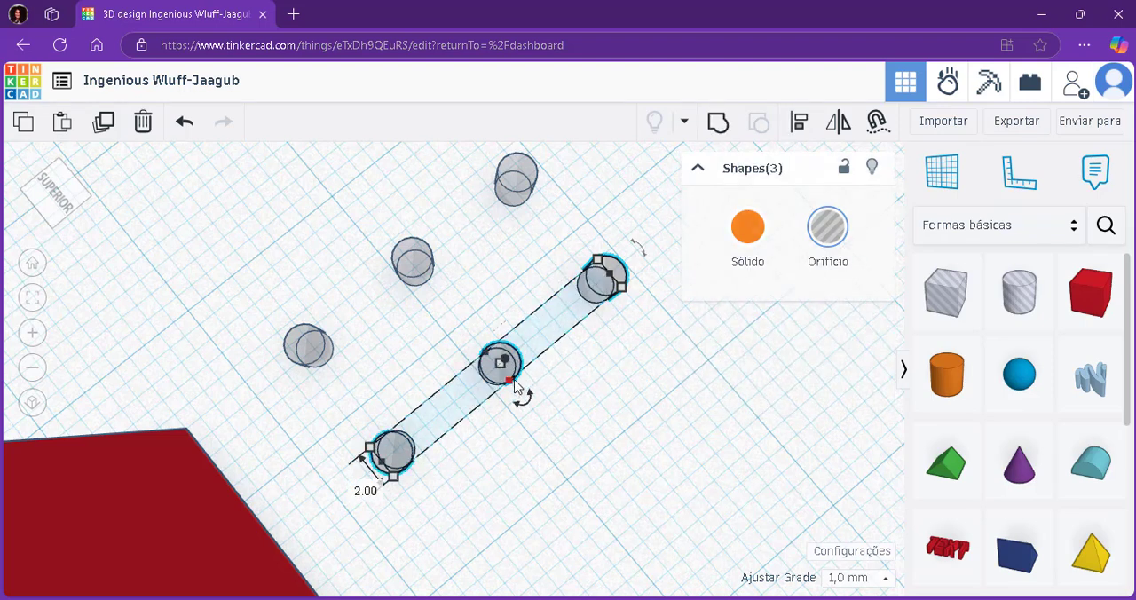
{"action": "left_click_drag", "start_coordinate": [515, 384], "coordinate": [595, 473]}
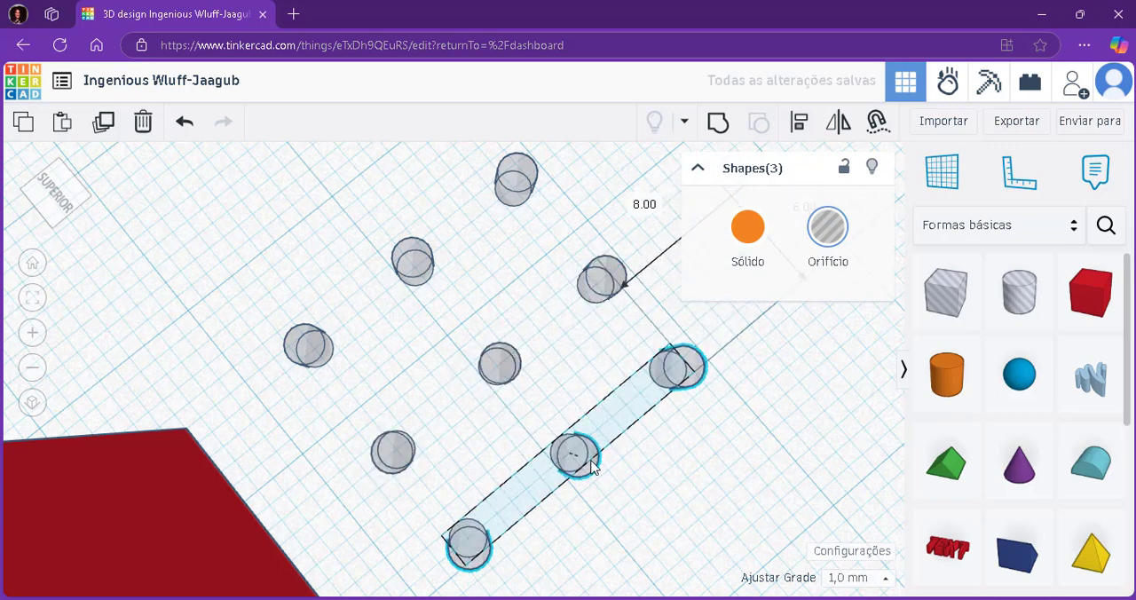
Move the third row of three hole cylinders slightly farther out to even the spacing between the rows.
{"action": "left_click", "coordinate": [439, 499]}
{"action": "scroll", "coordinate": [444, 510], "scroll_direction": "up", "scroll_amount": 4}
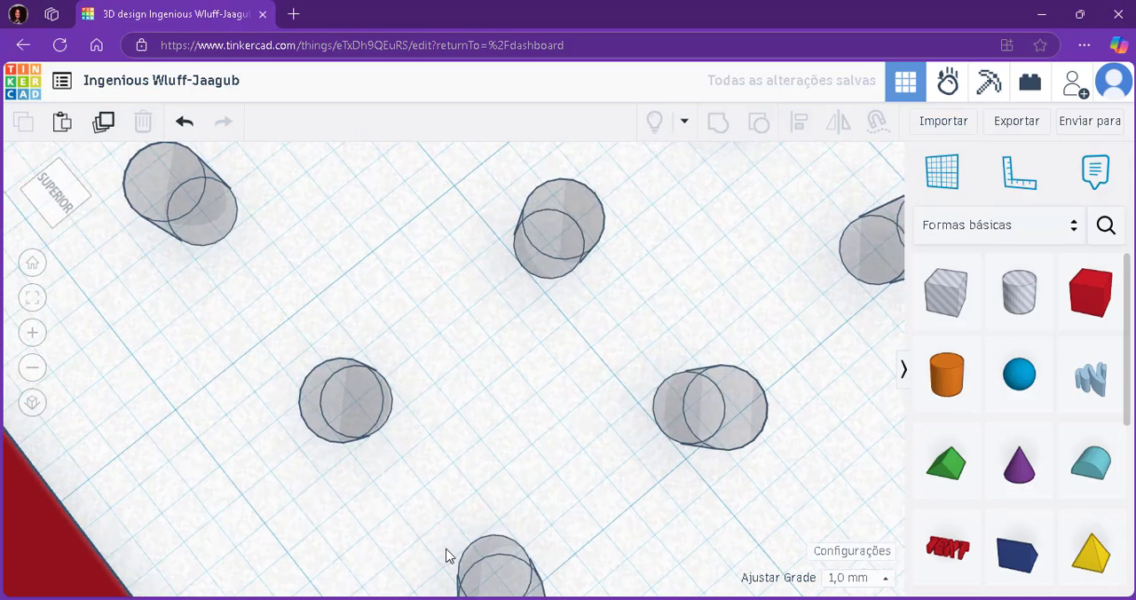
{"action": "scroll", "coordinate": [466, 511], "scroll_direction": "down", "scroll_amount": 5}
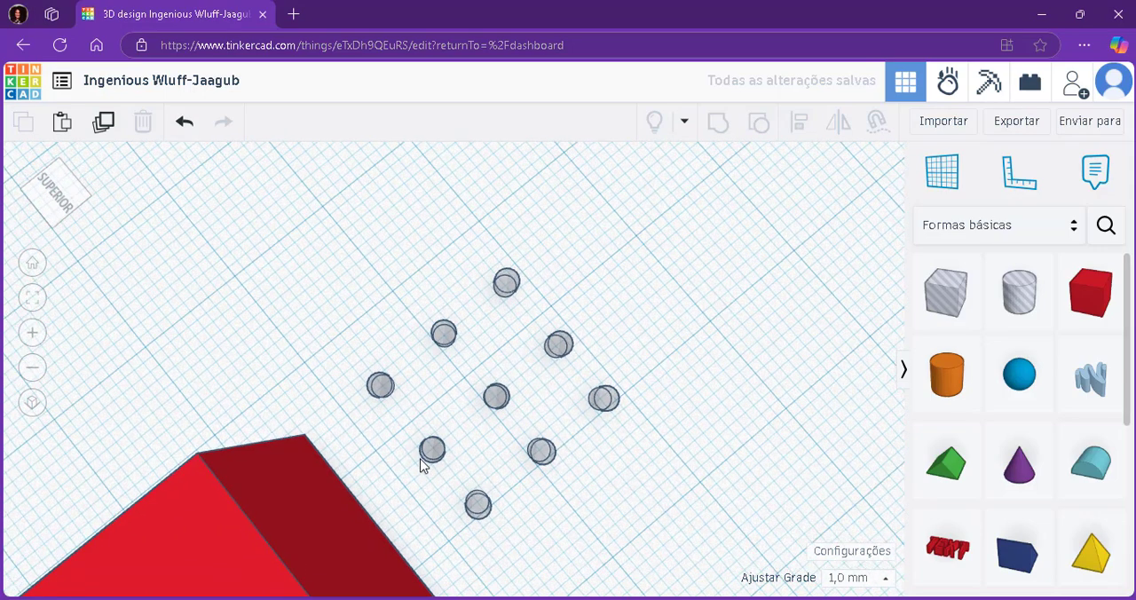
{"action": "scroll", "coordinate": [461, 551], "scroll_direction": "up", "scroll_amount": 3}
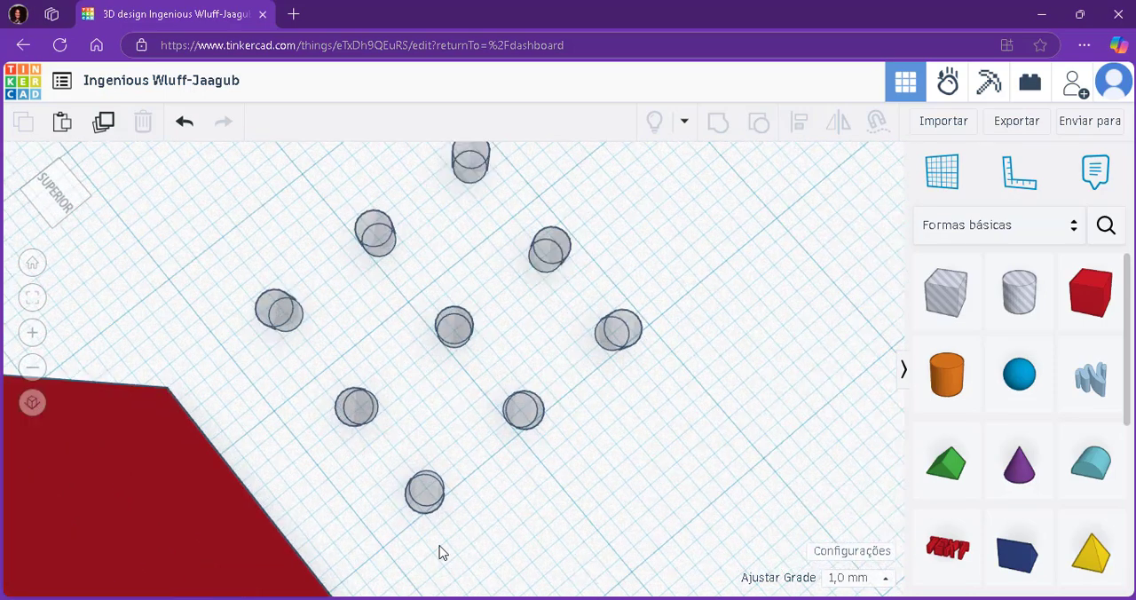
{"action": "left_click_drag", "start_coordinate": [441, 547], "coordinate": [622, 360]}
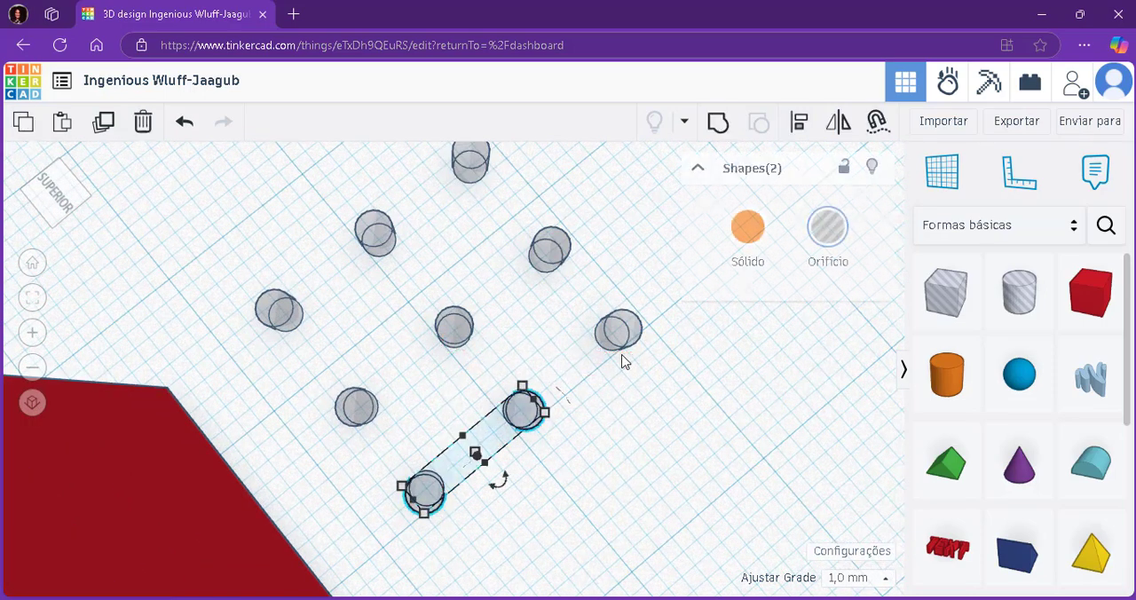
{"action": "left_click", "coordinate": [618, 329], "text": "shift"}
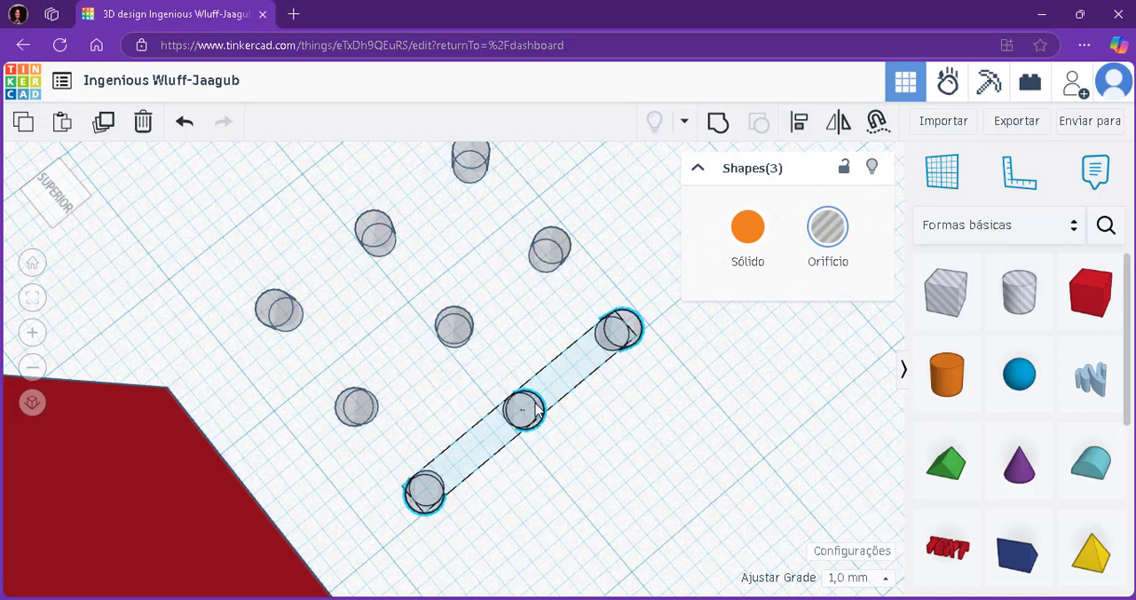
{"action": "left_click_drag", "start_coordinate": [537, 405], "coordinate": [550, 425]}
{"action": "left_click", "coordinate": [630, 454]}
{"action": "scroll", "coordinate": [625, 450], "scroll_direction": "down", "scroll_amount": 2}
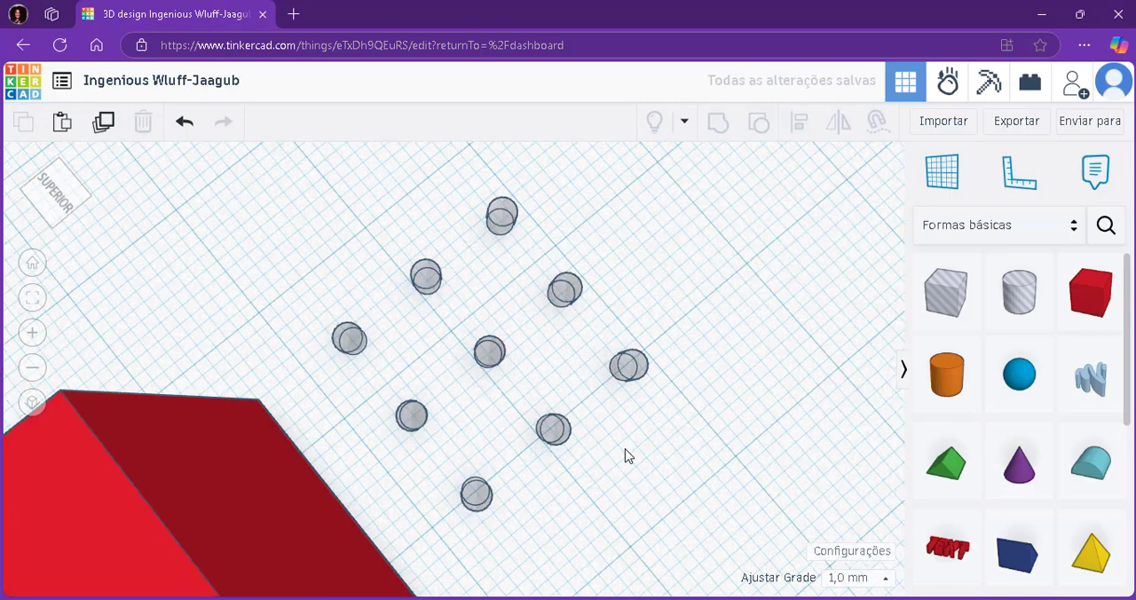
Select all nine hole cylinders and move the grid 1 mm closer to the red box.
{"action": "scroll", "coordinate": [625, 456], "scroll_direction": "down", "scroll_amount": 1}
{"action": "scroll", "coordinate": [588, 402], "scroll_direction": "down", "scroll_amount": 1}
{"action": "left_click_drag", "start_coordinate": [660, 241], "coordinate": [466, 464]}
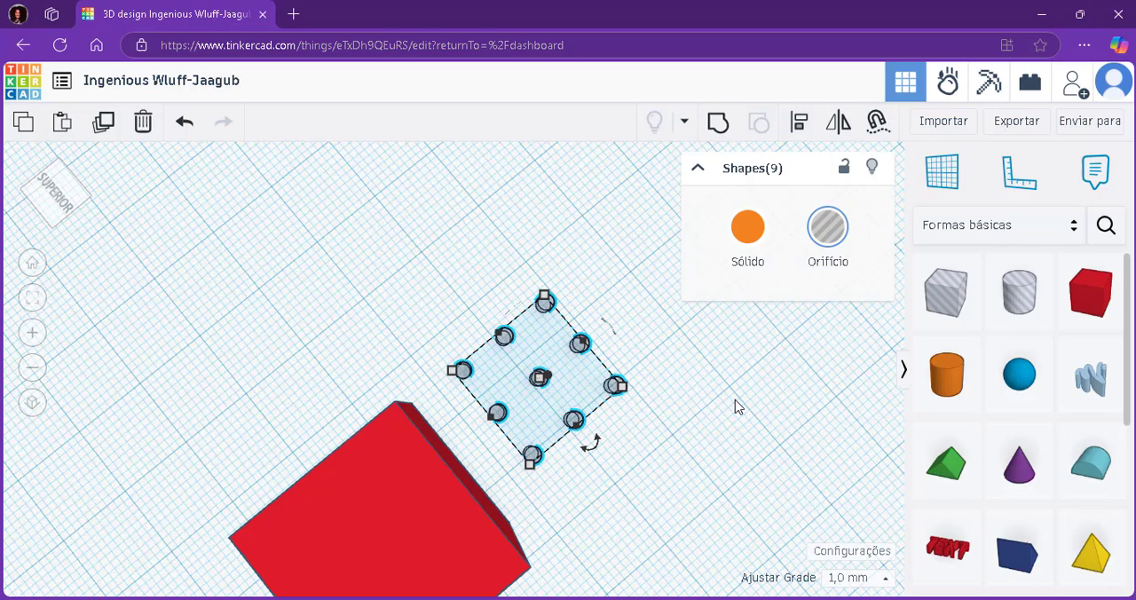
{"action": "scroll", "coordinate": [648, 394], "scroll_direction": "down", "scroll_amount": 4}
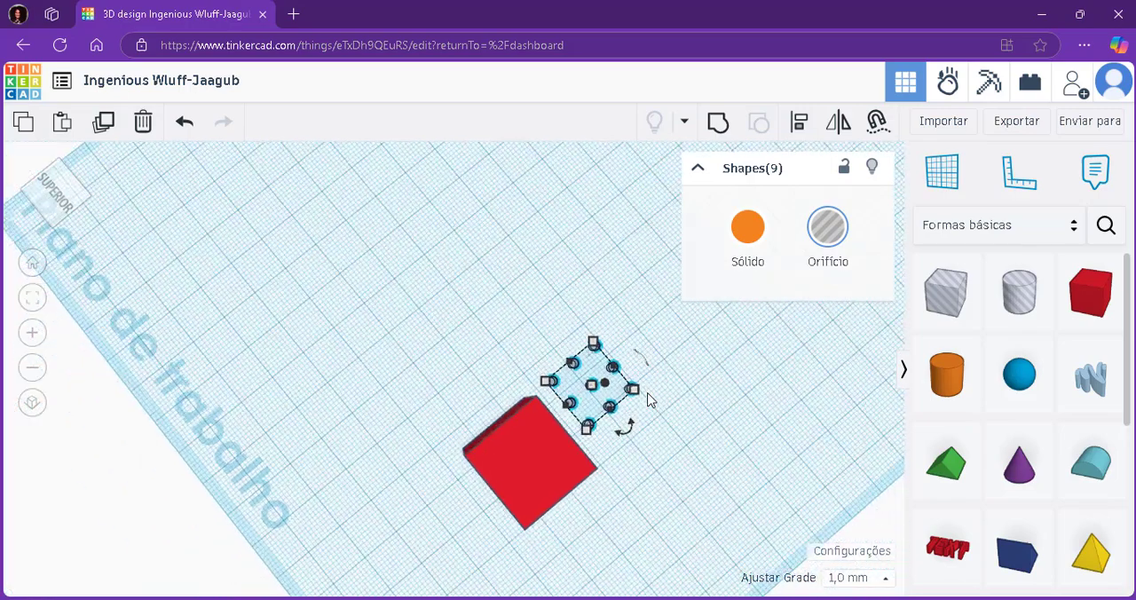
{"action": "scroll", "coordinate": [775, 349], "scroll_direction": "up", "scroll_amount": 4}
{"action": "scroll", "coordinate": [646, 380], "scroll_direction": "up", "scroll_amount": 1}
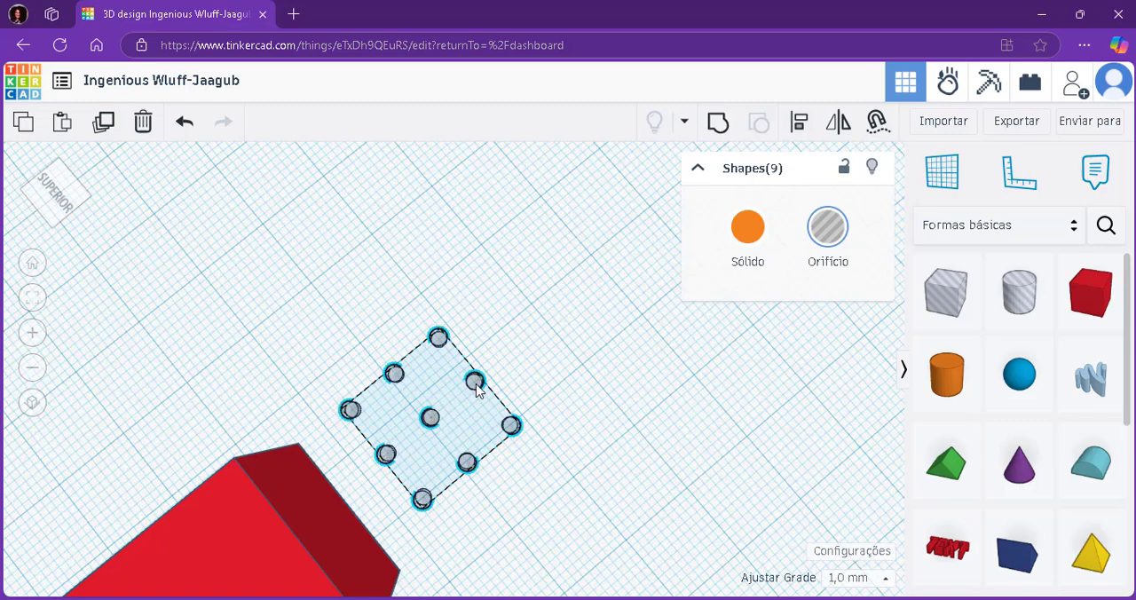
{"action": "mouse_move", "coordinate": [477, 390]}
{"action": "left_mouse_down"}
{"action": "mouse_move", "coordinate": [607, 280]}
{"action": "mouse_move", "coordinate": [477, 406]}
{"action": "left_mouse_up"}
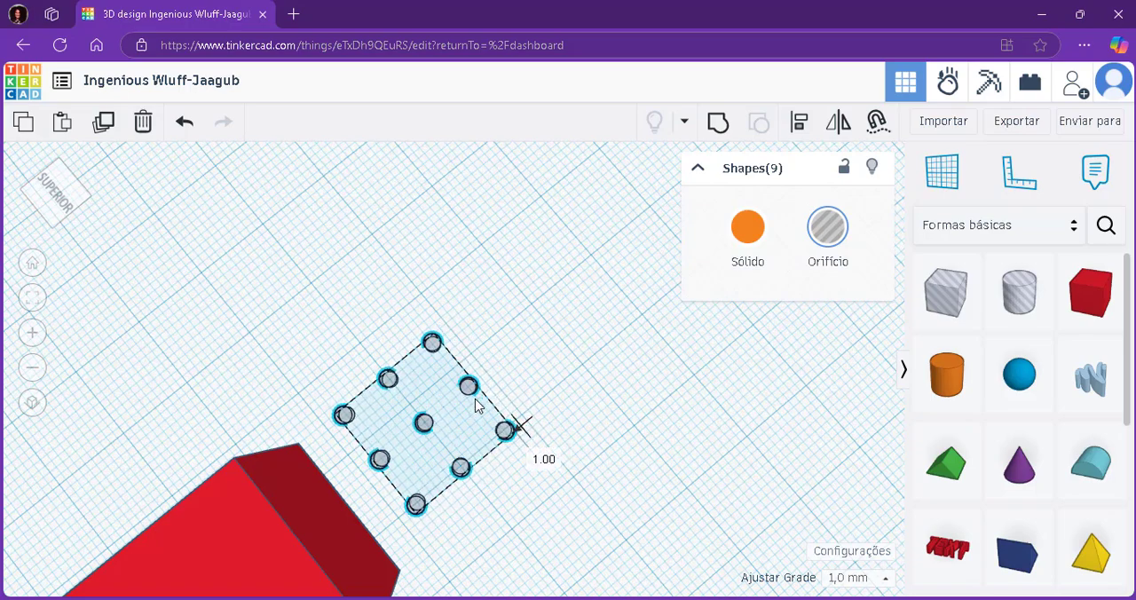
{"action": "scroll", "coordinate": [542, 389], "scroll_direction": "down", "scroll_amount": 3}
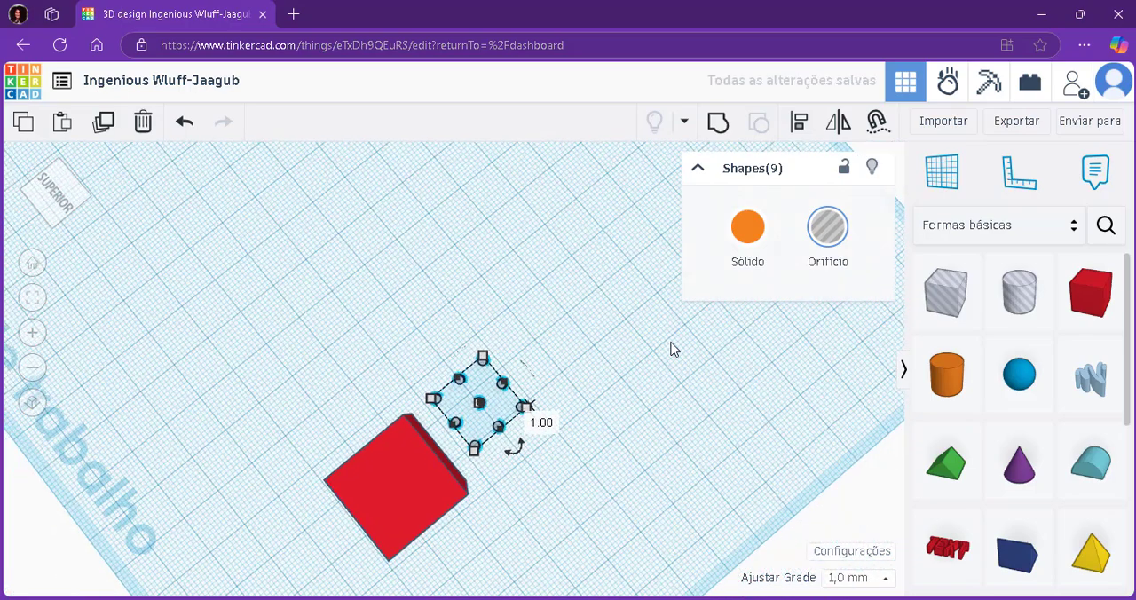
{"action": "scroll", "coordinate": [672, 349], "scroll_direction": "up", "scroll_amount": 3}
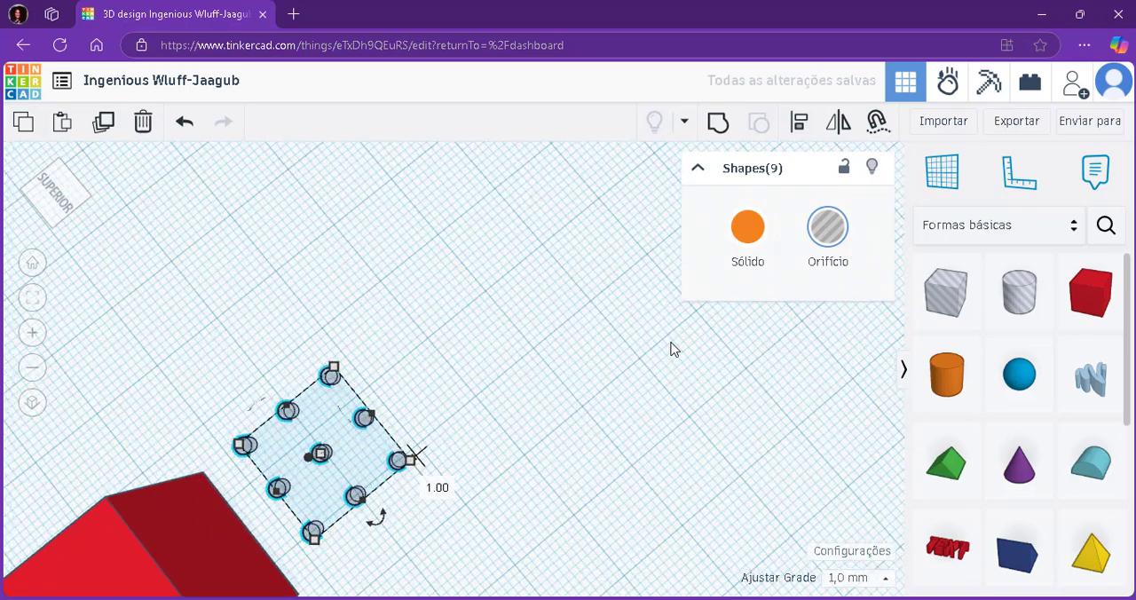
Duplicate the three-by-three grid of hole cylinders, undo the accidental stretch, and move the copy 22 mm farther from the red box.
{"action": "left_click", "coordinate": [700, 170]}
{"action": "scroll", "coordinate": [489, 305], "scroll_direction": "down", "scroll_amount": 3}
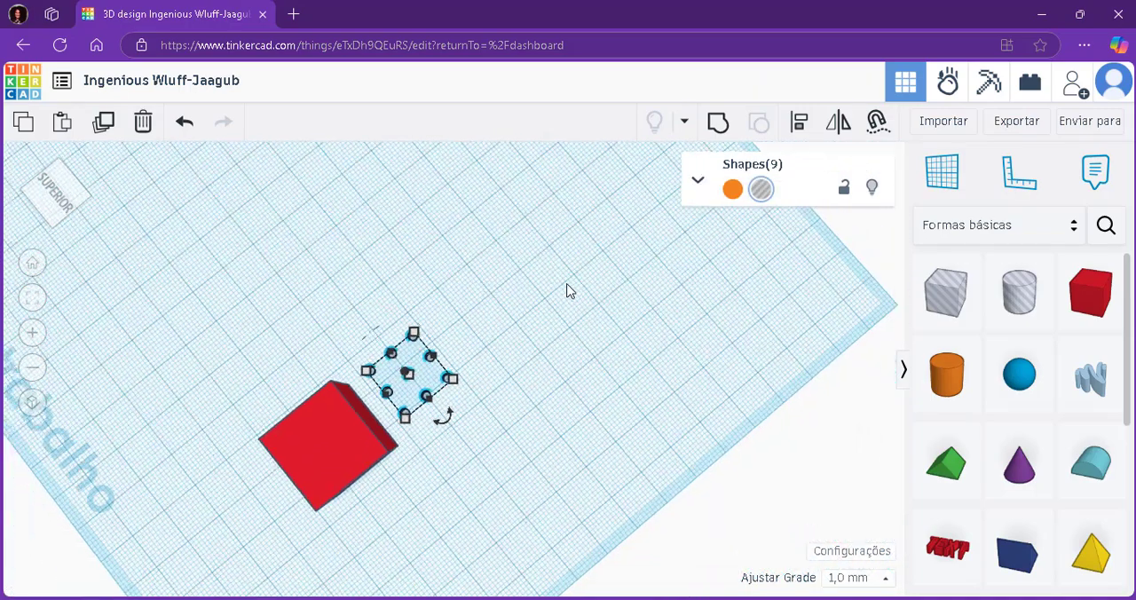
{"action": "scroll", "coordinate": [569, 290], "scroll_direction": "down", "scroll_amount": 2}
{"action": "scroll", "coordinate": [694, 238], "scroll_direction": "up", "scroll_amount": 3}
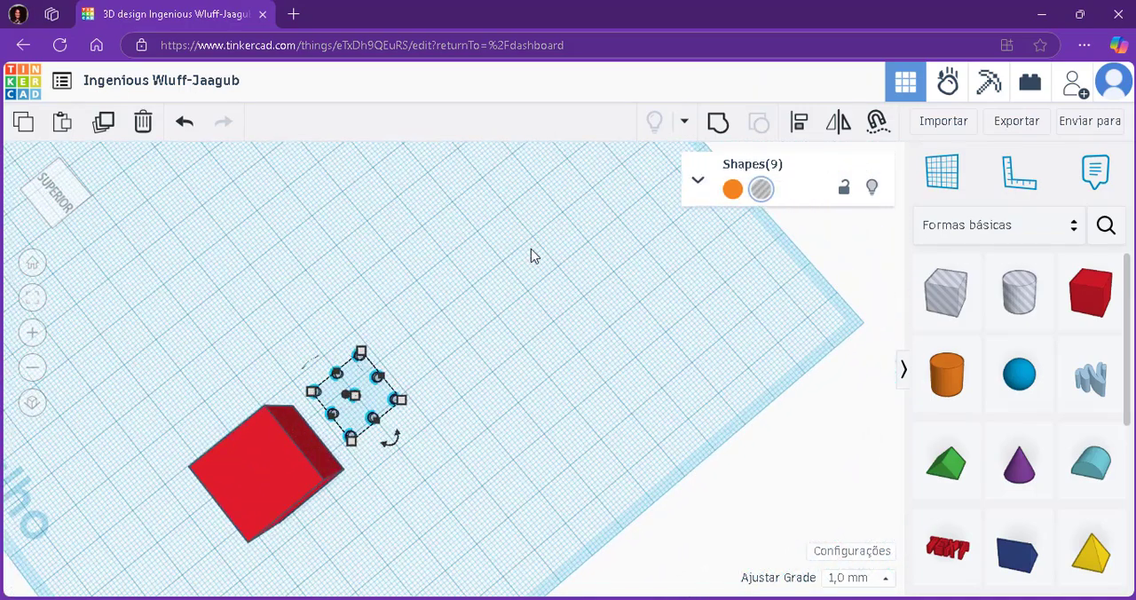
{"action": "scroll", "coordinate": [531, 256], "scroll_direction": "up", "scroll_amount": 2}
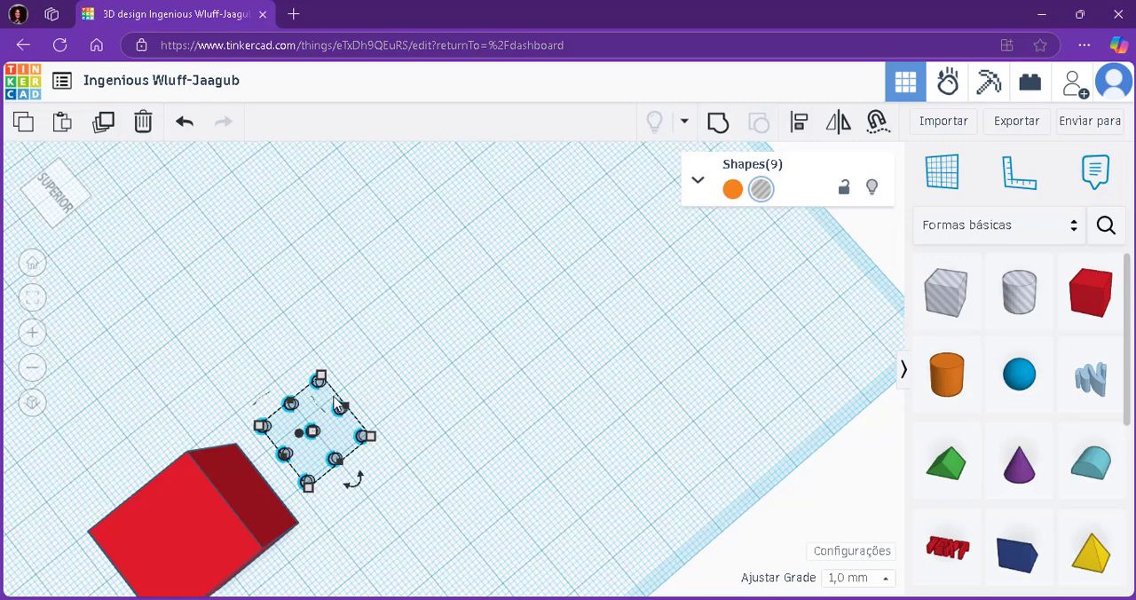
{"action": "left_click_drag", "start_coordinate": [337, 404], "coordinate": [468, 308]}
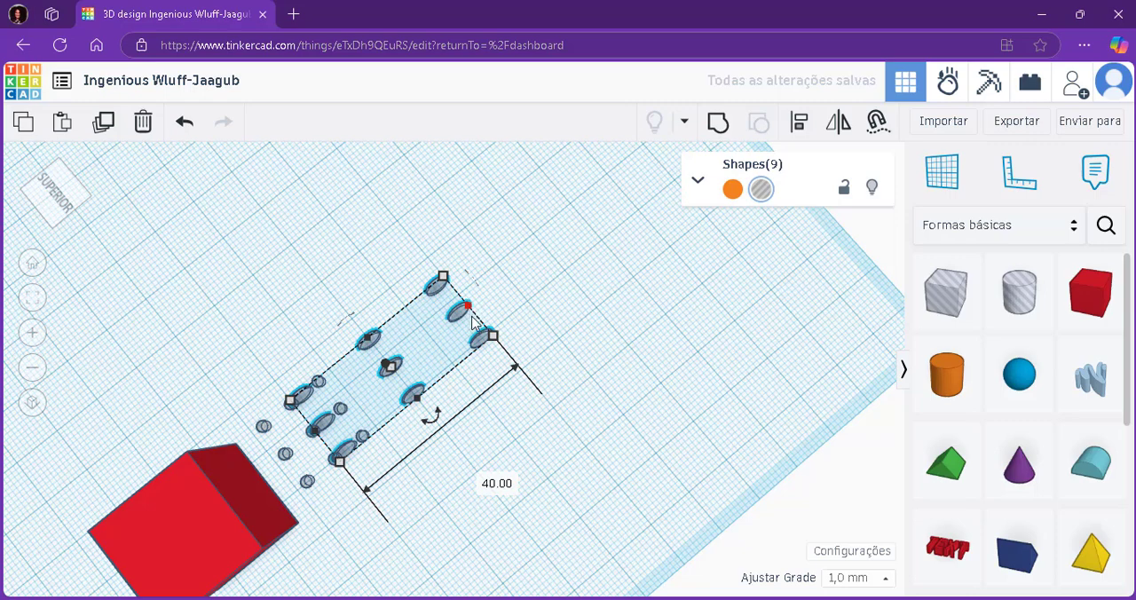
{"action": "key", "text": "ctrl+z"}
{"action": "scroll", "coordinate": [359, 328], "scroll_direction": "up", "scroll_amount": 2}
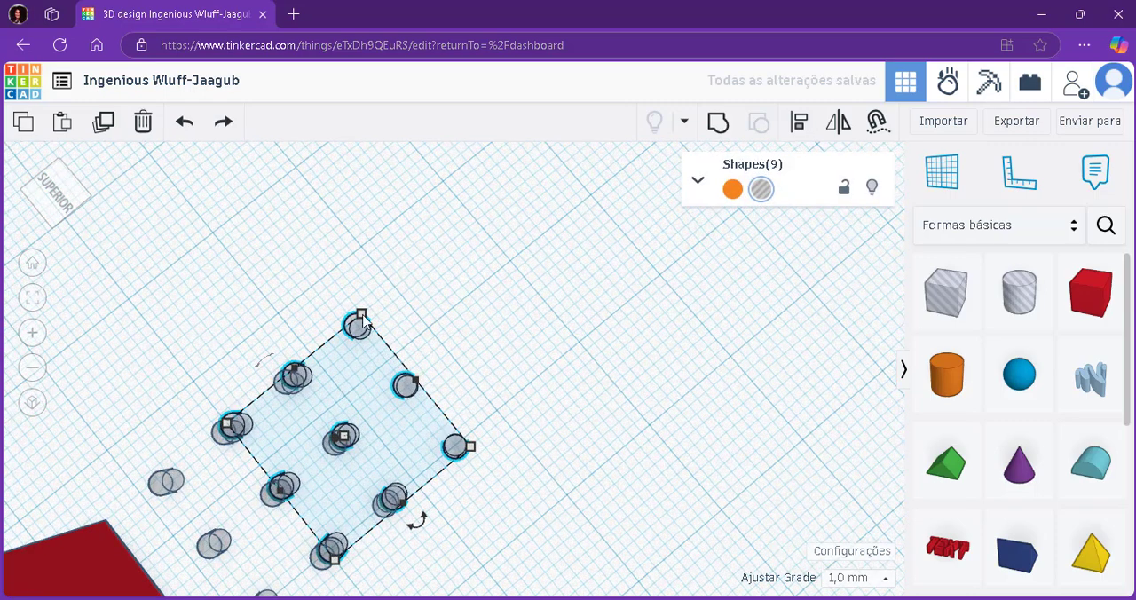
{"action": "left_click_drag", "start_coordinate": [362, 328], "coordinate": [577, 213]}
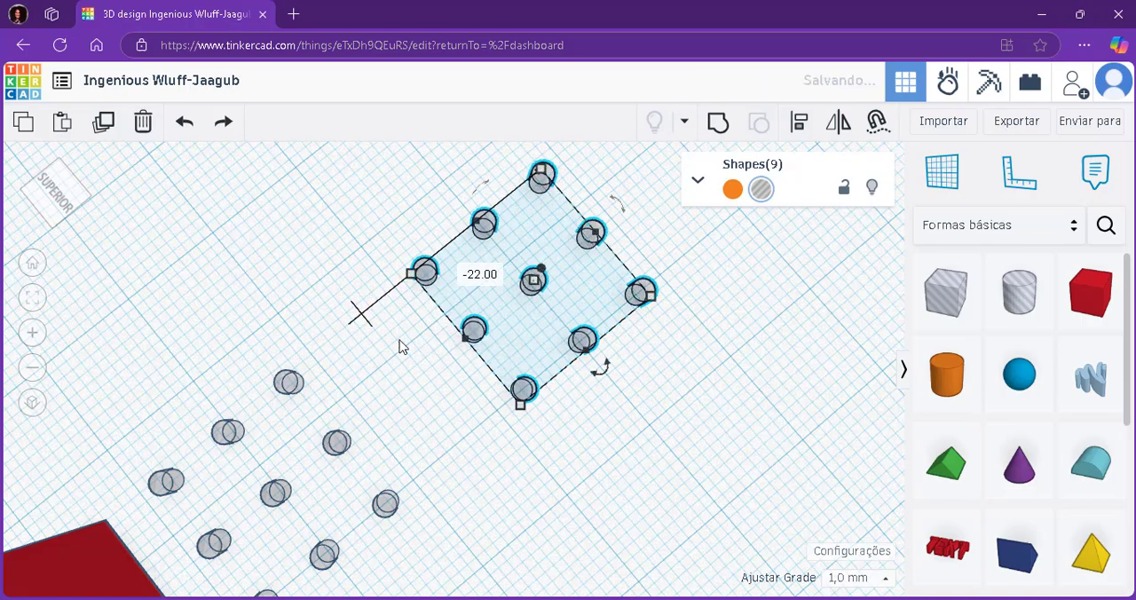
{"action": "scroll", "coordinate": [346, 388], "scroll_direction": "down", "scroll_amount": 5}
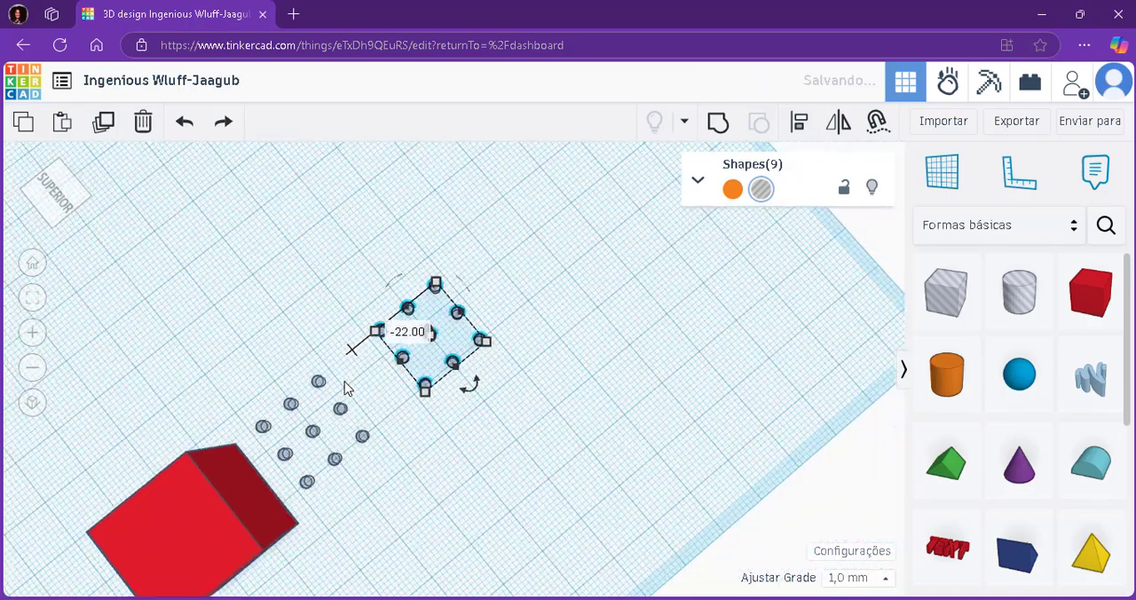
{"action": "scroll", "coordinate": [346, 388], "scroll_direction": "up", "scroll_amount": 3}
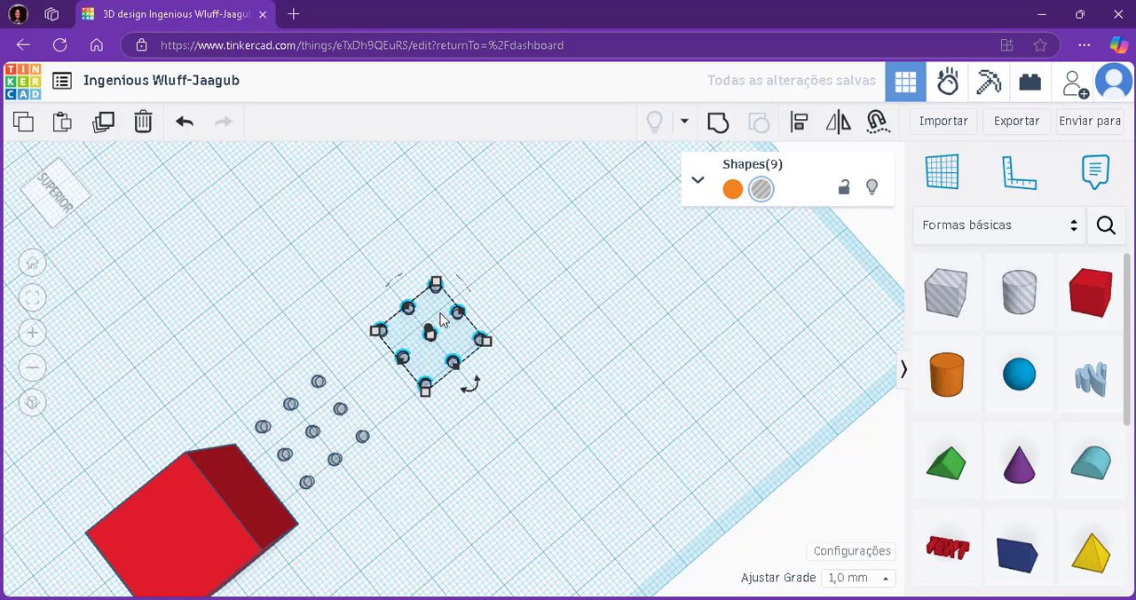
Duplicate the second cylinder grid and move the copy 8 mm farther from the red box and 5 mm sideways.
{"action": "key", "text": "ctrl+d"}
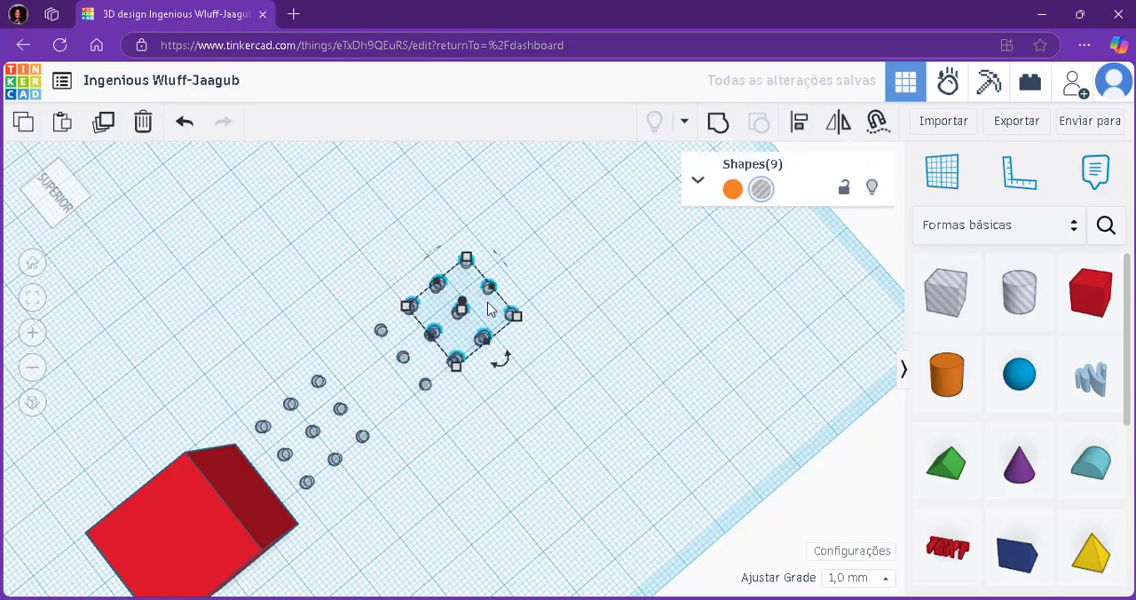
{"action": "scroll", "coordinate": [486, 293], "scroll_direction": "up", "scroll_amount": 3}
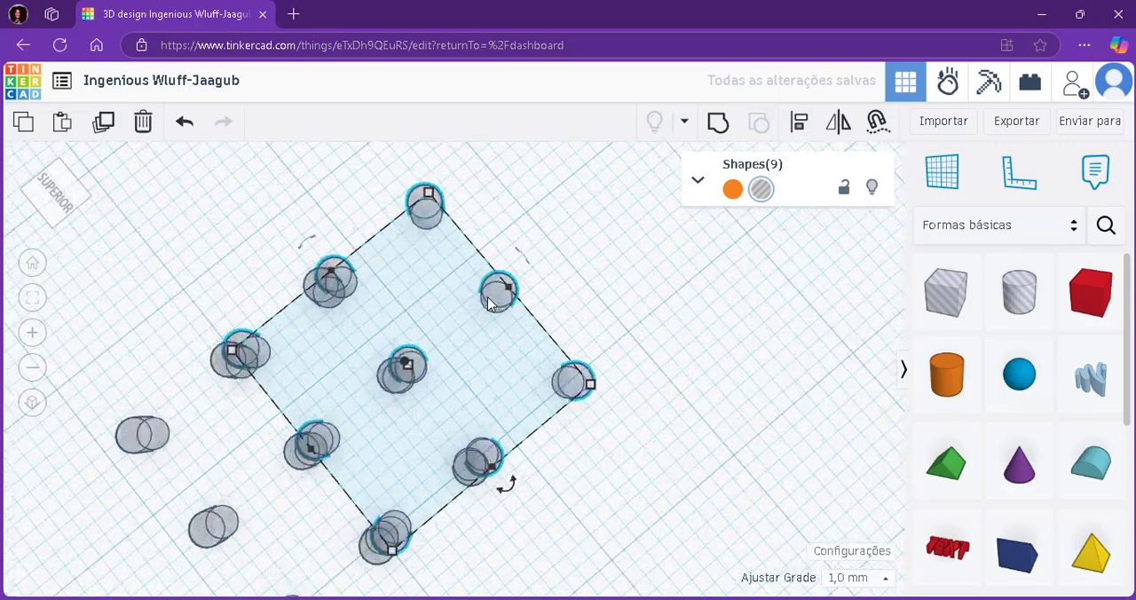
{"action": "scroll", "coordinate": [488, 302], "scroll_direction": "up", "scroll_amount": 3}
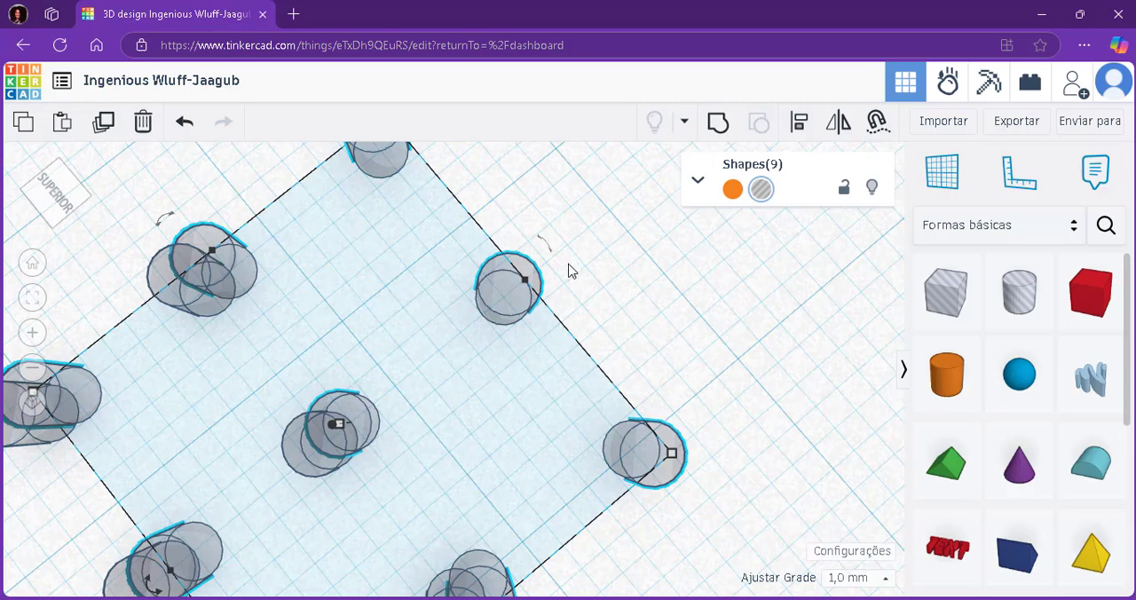
{"action": "scroll", "coordinate": [570, 270], "scroll_direction": "down", "scroll_amount": 5}
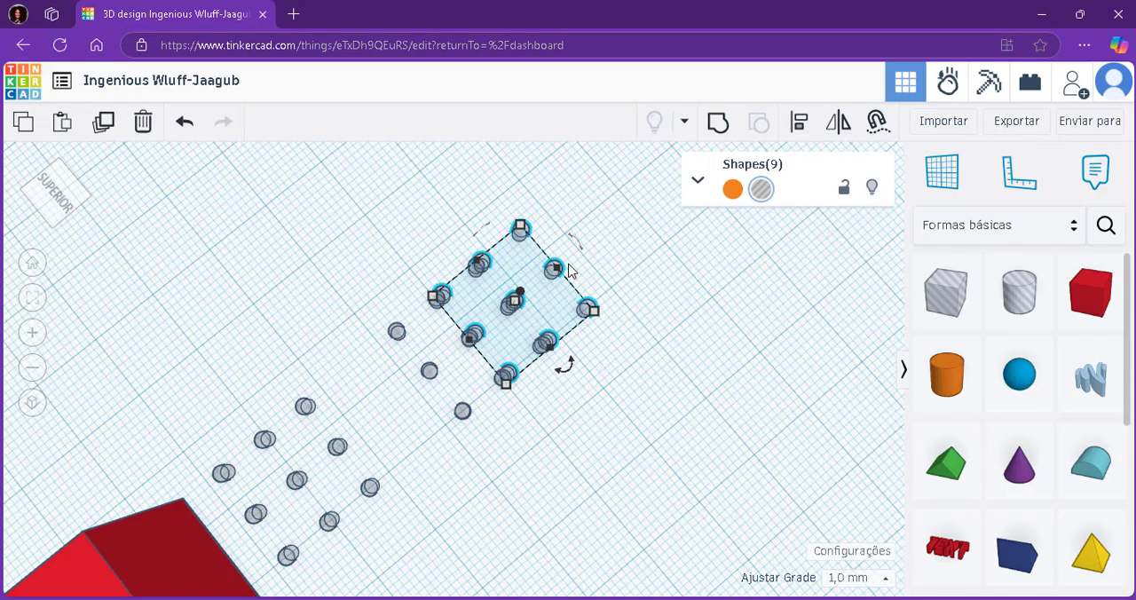
{"action": "scroll", "coordinate": [570, 271], "scroll_direction": "up", "scroll_amount": 5}
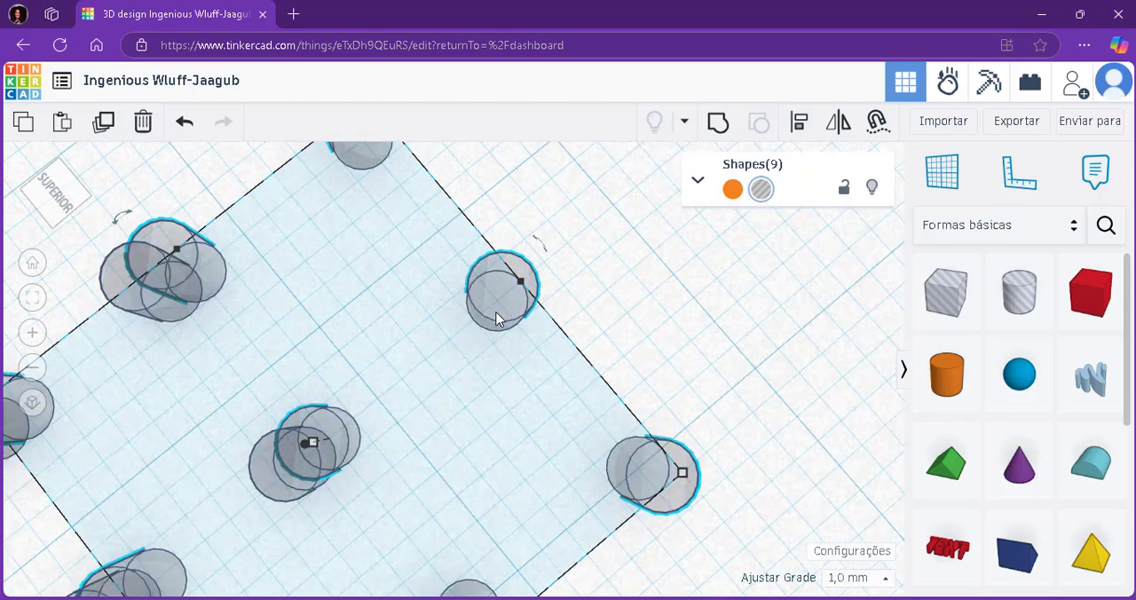
{"action": "left_click_drag", "start_coordinate": [496, 313], "coordinate": [812, 273]}
{"action": "scroll", "coordinate": [803, 282], "scroll_direction": "down", "scroll_amount": 5}
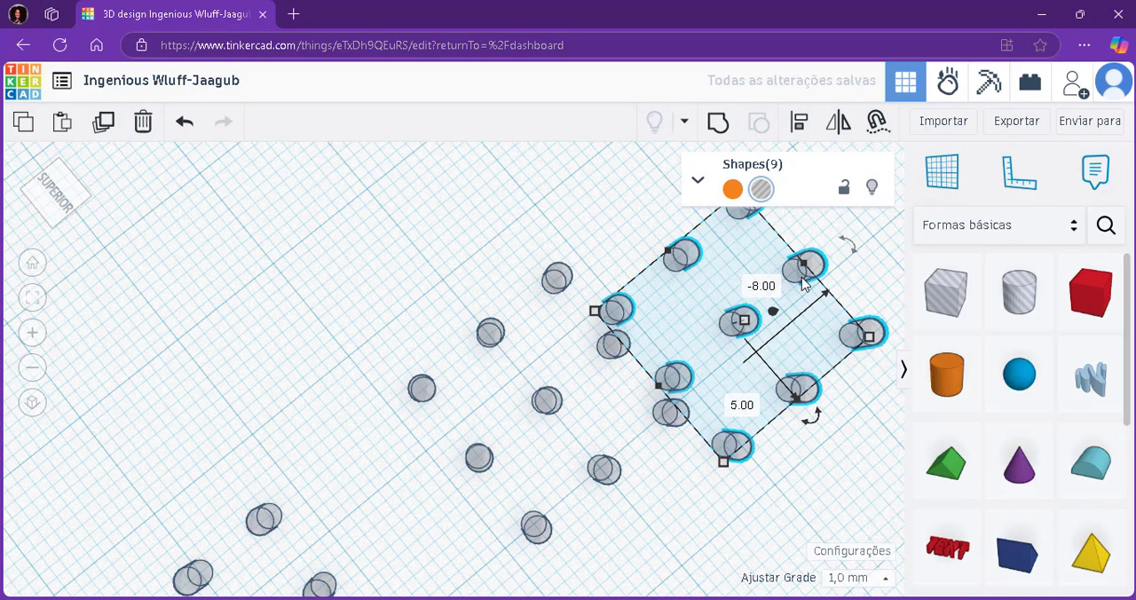
Move the third cylinder grid 5 mm back sideways into line with the others and 7 mm farther out.
{"action": "scroll", "coordinate": [804, 282], "scroll_direction": "down", "scroll_amount": 6}
{"action": "scroll", "coordinate": [855, 246], "scroll_direction": "up", "scroll_amount": 3}
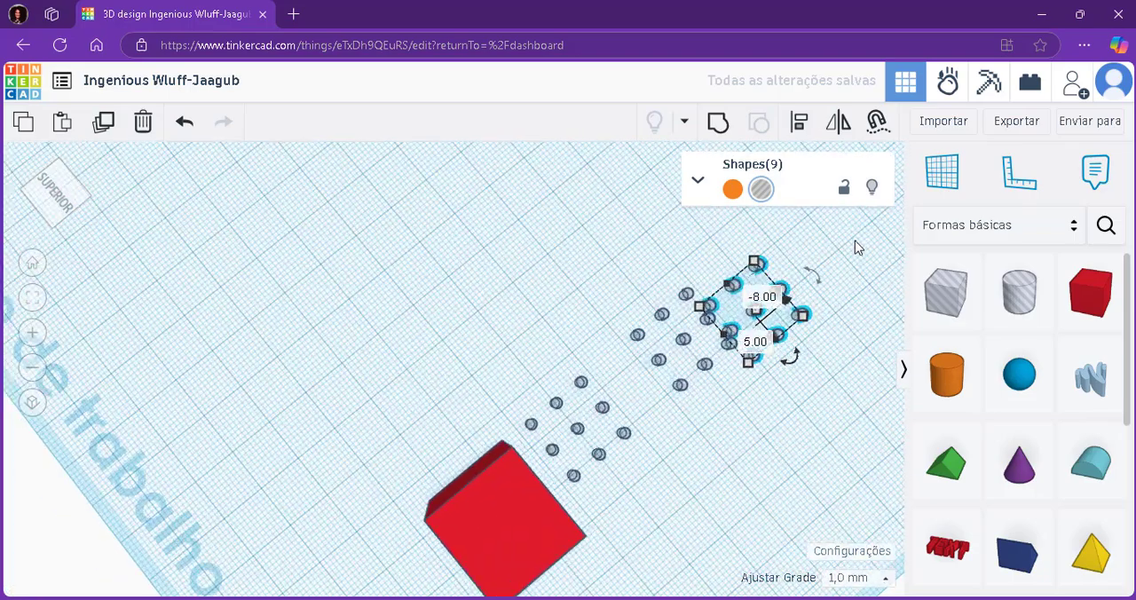
{"action": "scroll", "coordinate": [855, 241], "scroll_direction": "up", "scroll_amount": 5}
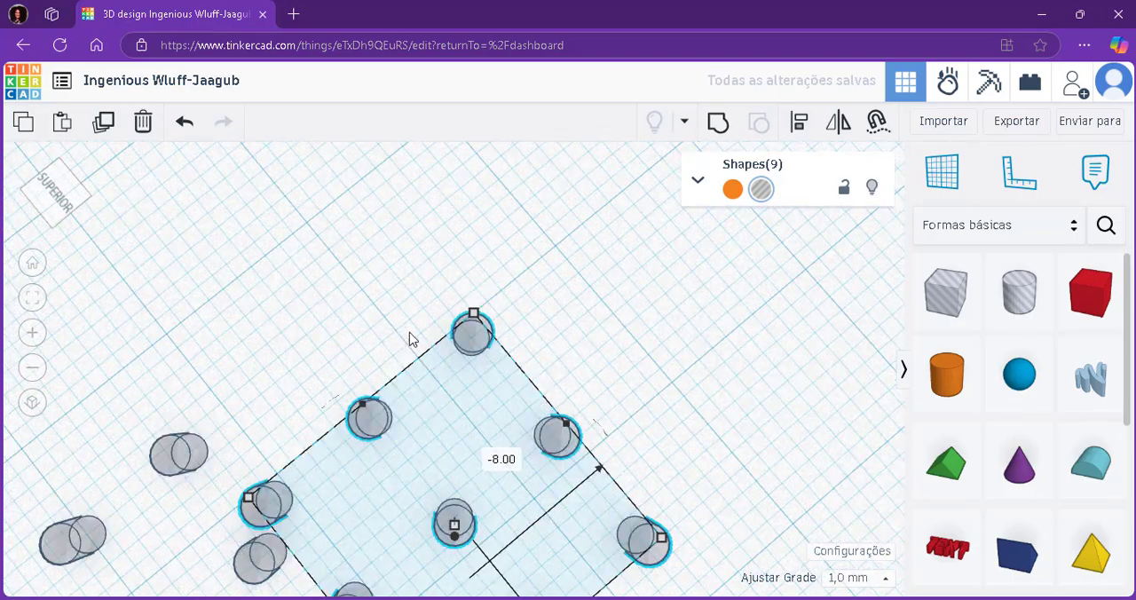
{"action": "left_click_drag", "start_coordinate": [467, 339], "coordinate": [499, 184]}
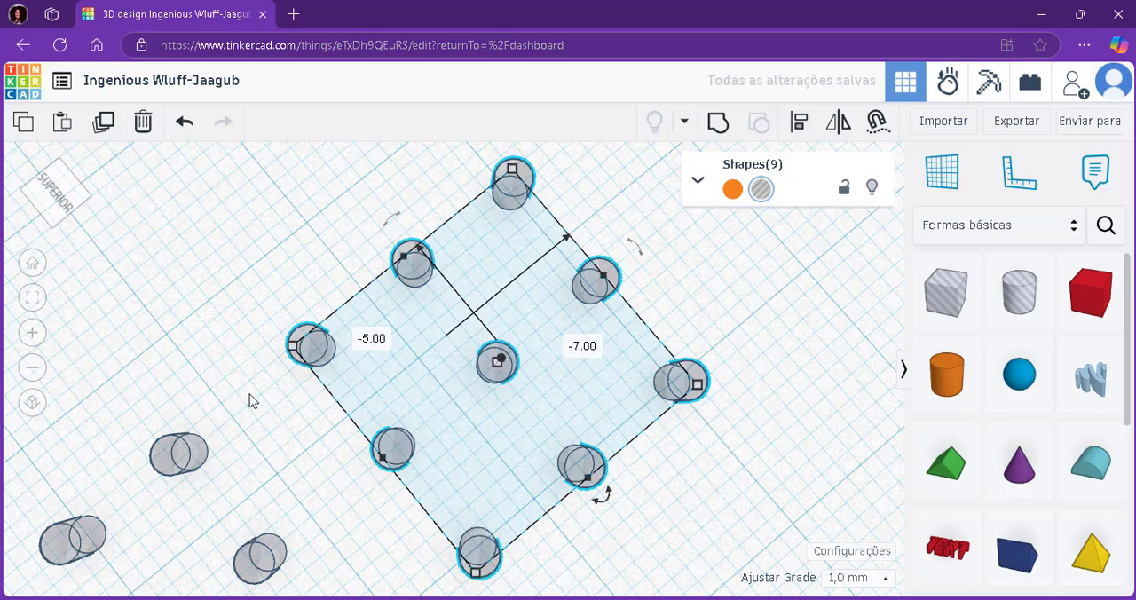
Move the third cylinder grid farther out from the red box, in line with the other two grids.
{"action": "left_click_drag", "start_coordinate": [312, 355], "coordinate": [371, 318]}
{"action": "left_click", "coordinate": [315, 428]}
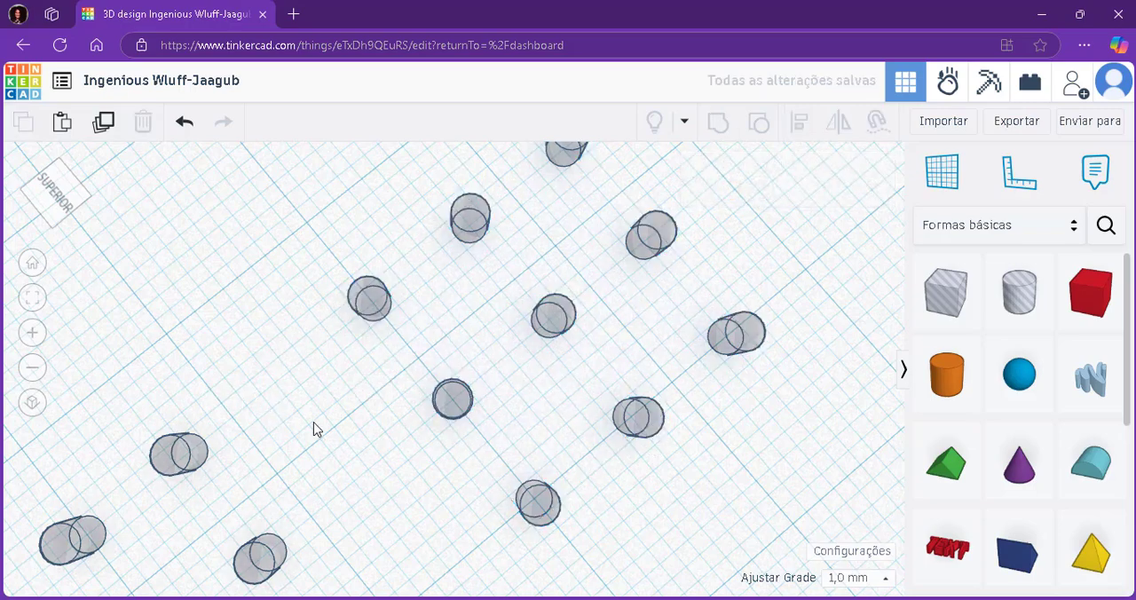
{"action": "scroll", "coordinate": [314, 428], "scroll_direction": "down", "scroll_amount": 5}
{"action": "scroll", "coordinate": [314, 428], "scroll_direction": "down", "scroll_amount": 3}
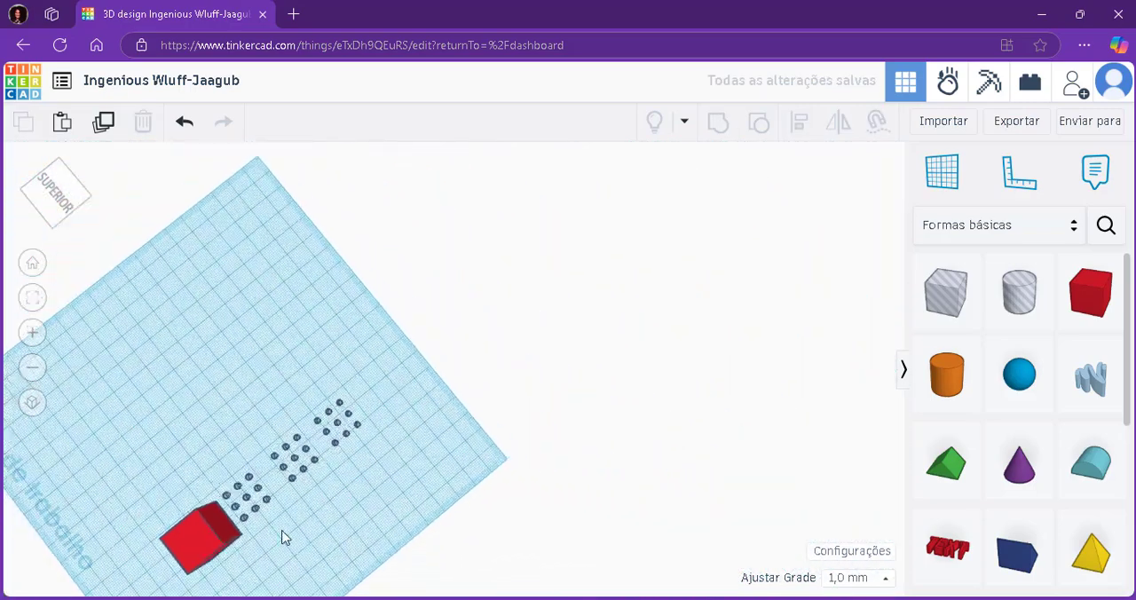
Select all 27 hole cylinders of the three grids, including the two nearest the red box.
{"action": "scroll", "coordinate": [264, 559], "scroll_direction": "up", "scroll_amount": 4}
{"action": "scroll", "coordinate": [264, 558], "scroll_direction": "up", "scroll_amount": 2}
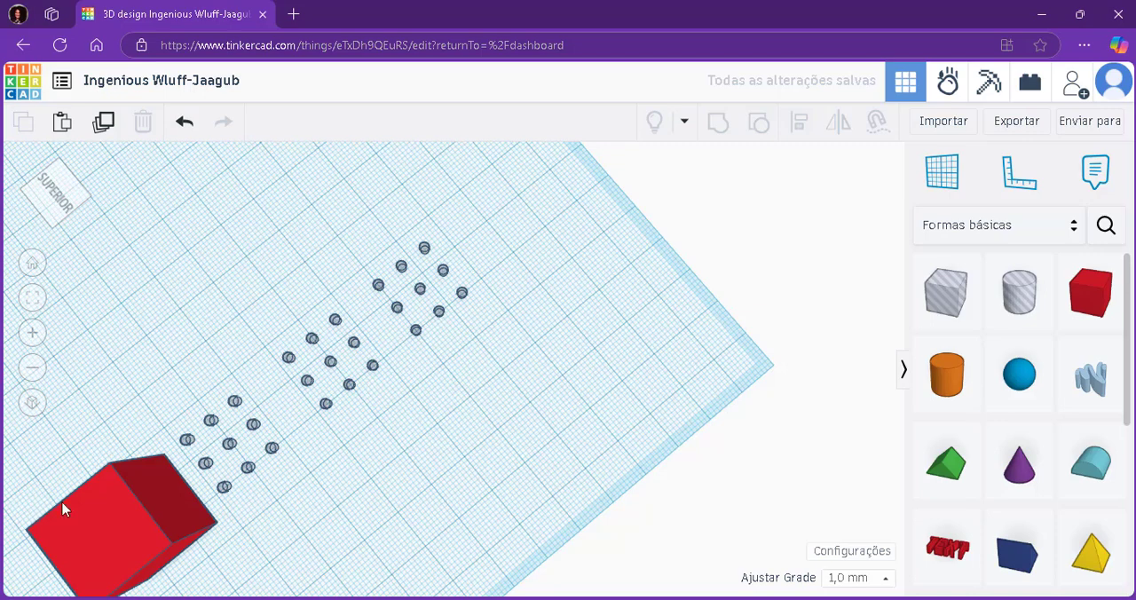
{"action": "left_click_drag", "start_coordinate": [503, 170], "coordinate": [216, 496]}
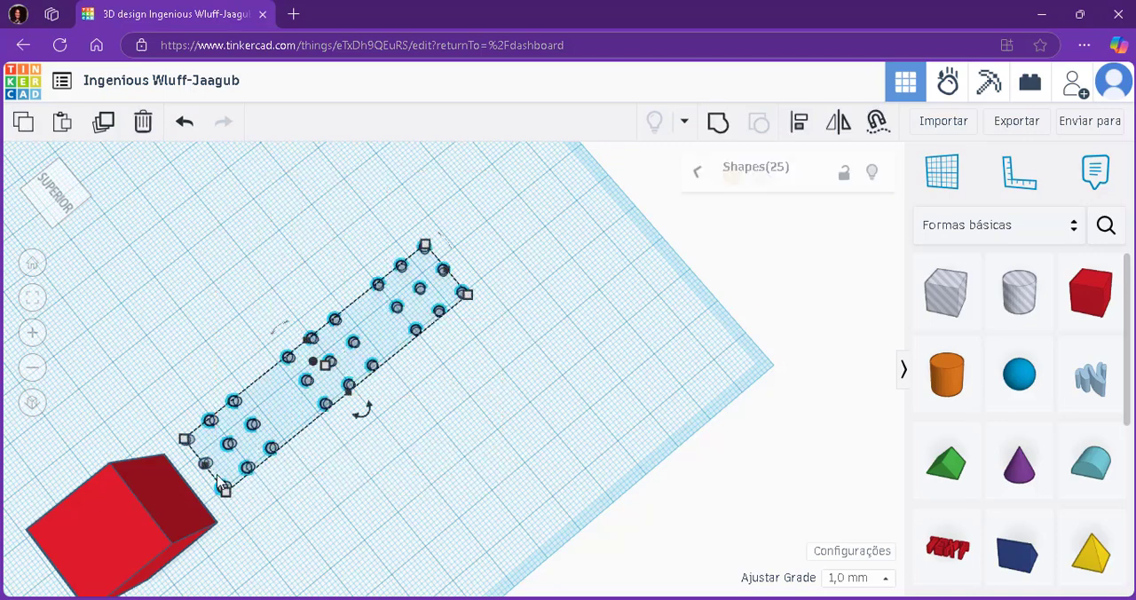
{"action": "scroll", "coordinate": [211, 457], "scroll_direction": "up", "scroll_amount": 2}
{"action": "scroll", "coordinate": [209, 454], "scroll_direction": "up", "scroll_amount": 3}
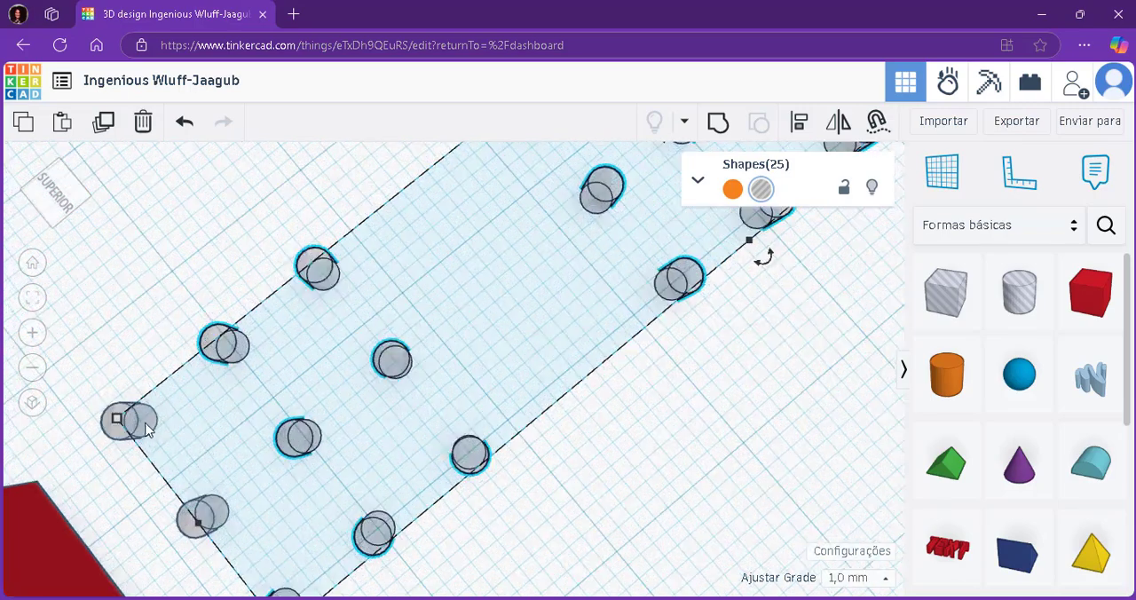
{"action": "left_click", "coordinate": [185, 442], "text": "shift"}
{"action": "left_click", "coordinate": [209, 520], "text": "shift"}
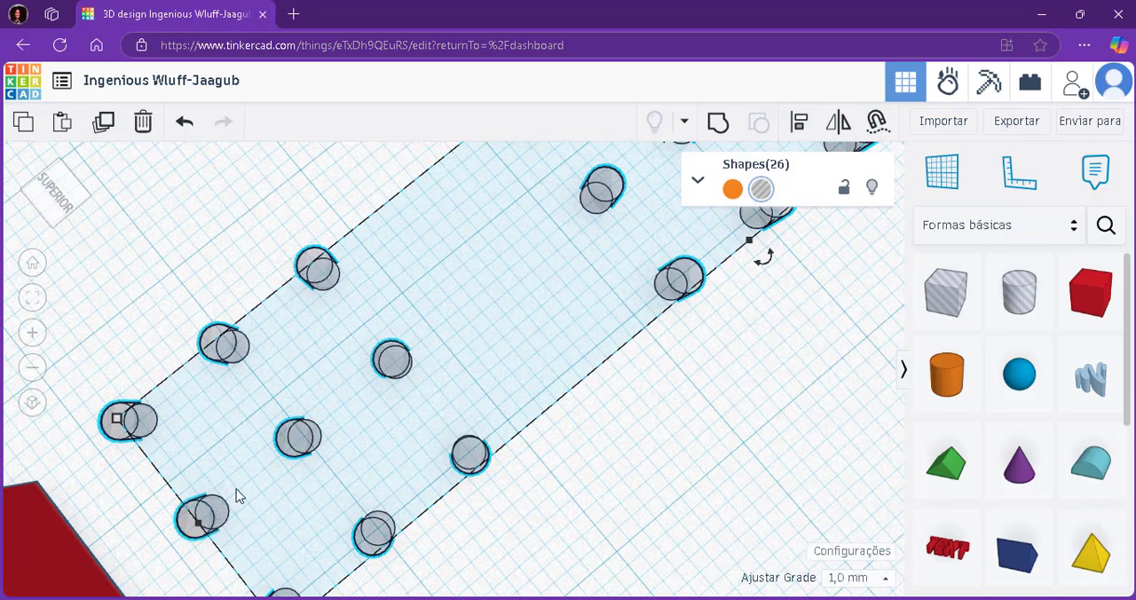
{"action": "scroll", "coordinate": [406, 367], "scroll_direction": "down", "scroll_amount": 3}
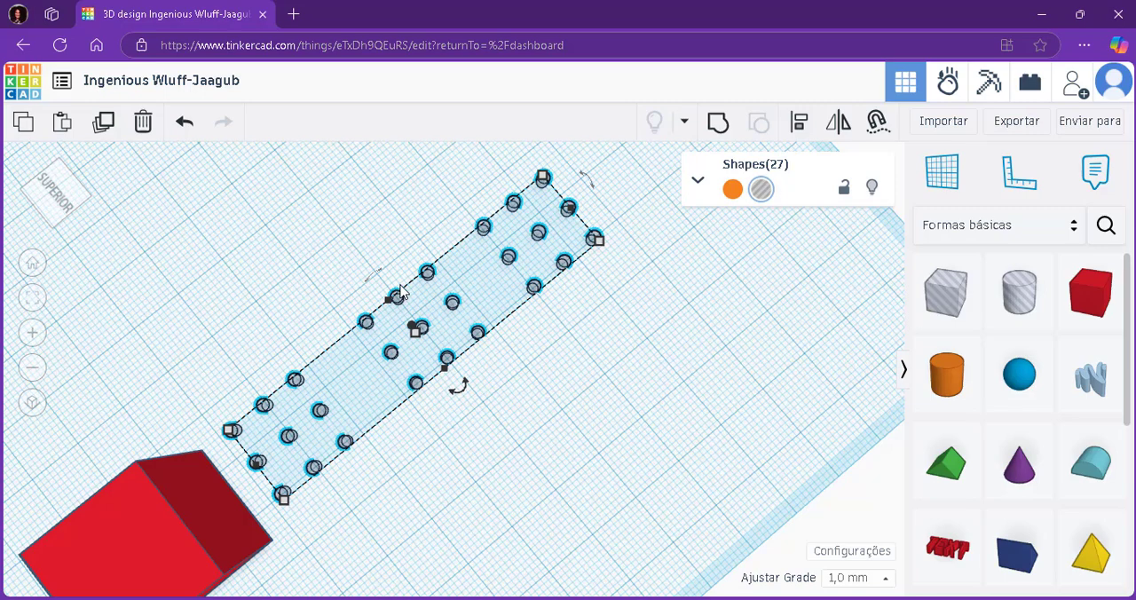
Paste a copy of the 27 hole cylinders and place it as a parallel row of grids beside the originals.
{"action": "left_click", "coordinate": [558, 436]}
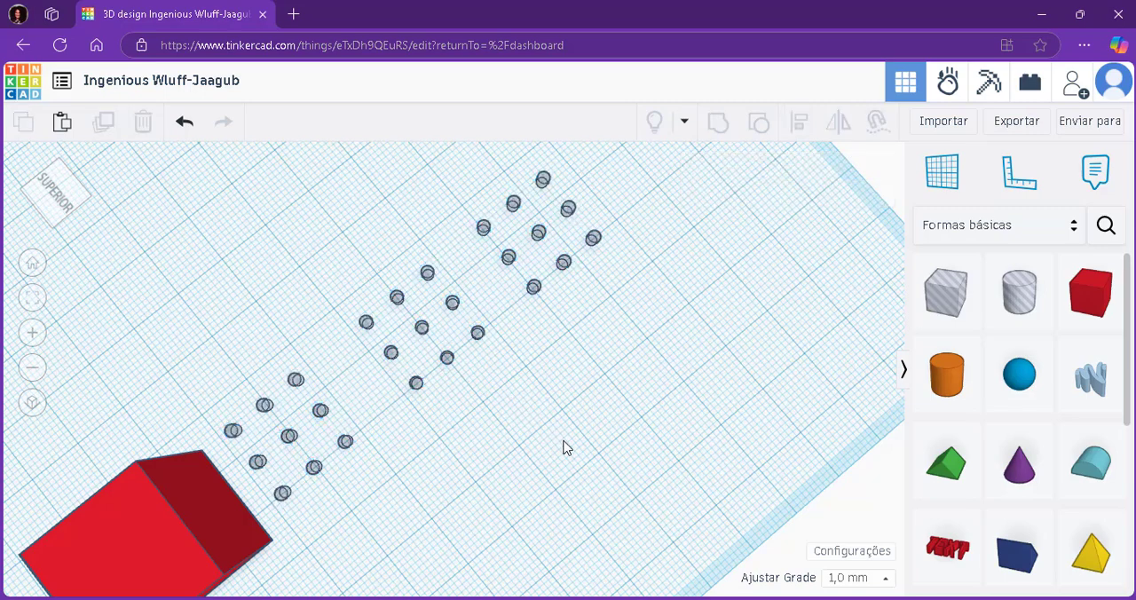
{"action": "key", "text": "ctrl+v"}
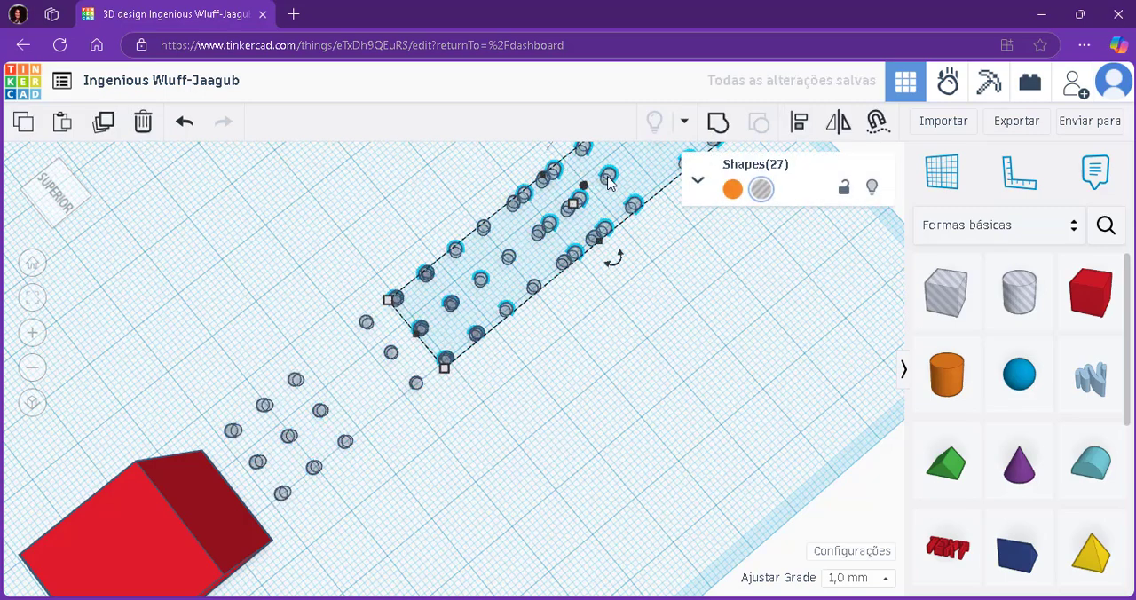
{"action": "left_click_drag", "start_coordinate": [608, 180], "coordinate": [549, 415]}
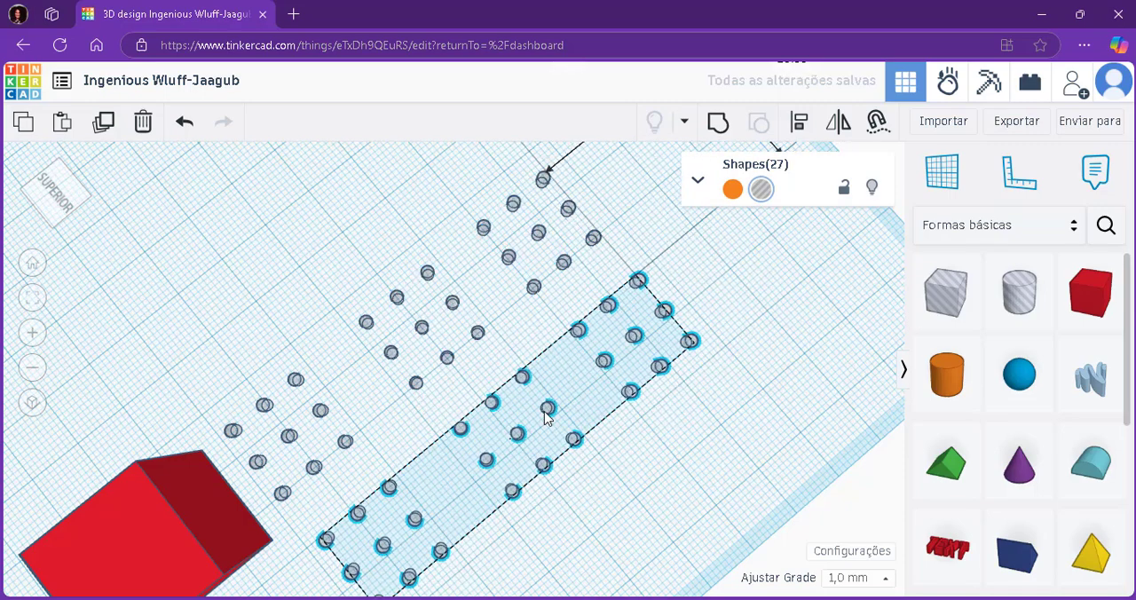
{"action": "left_click", "coordinate": [750, 415]}
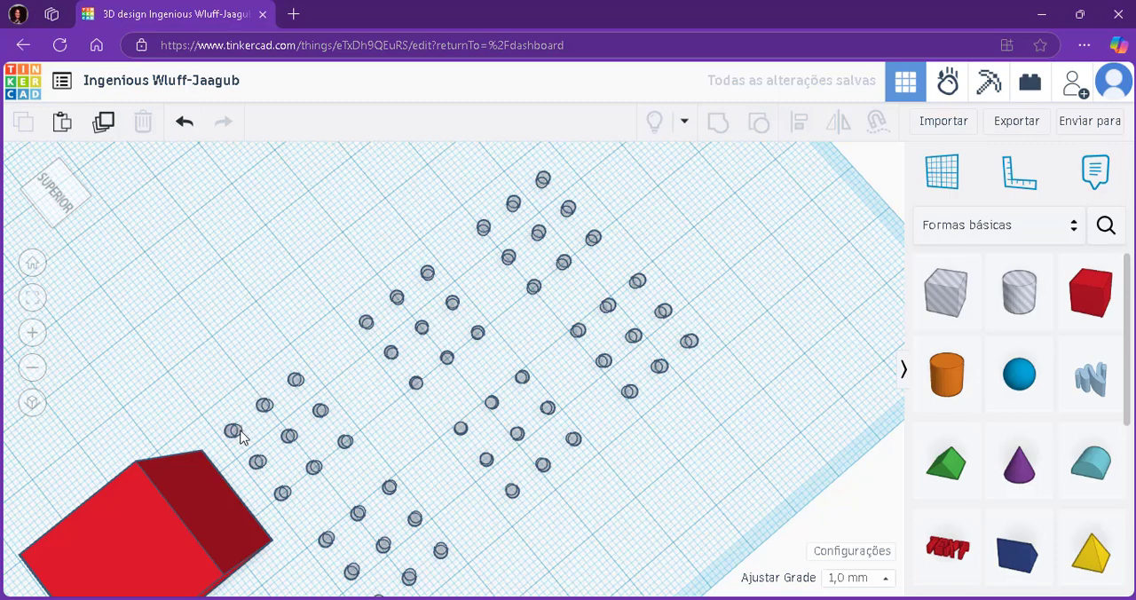
Delete the eight outer cylinders of the first grid nearest the red box, keeping only its centre cylinder.
{"action": "left_click", "coordinate": [295, 378]}
{"action": "left_click_drag", "start_coordinate": [296, 377], "coordinate": [284, 494]}
{"action": "key", "text": "Delete"}
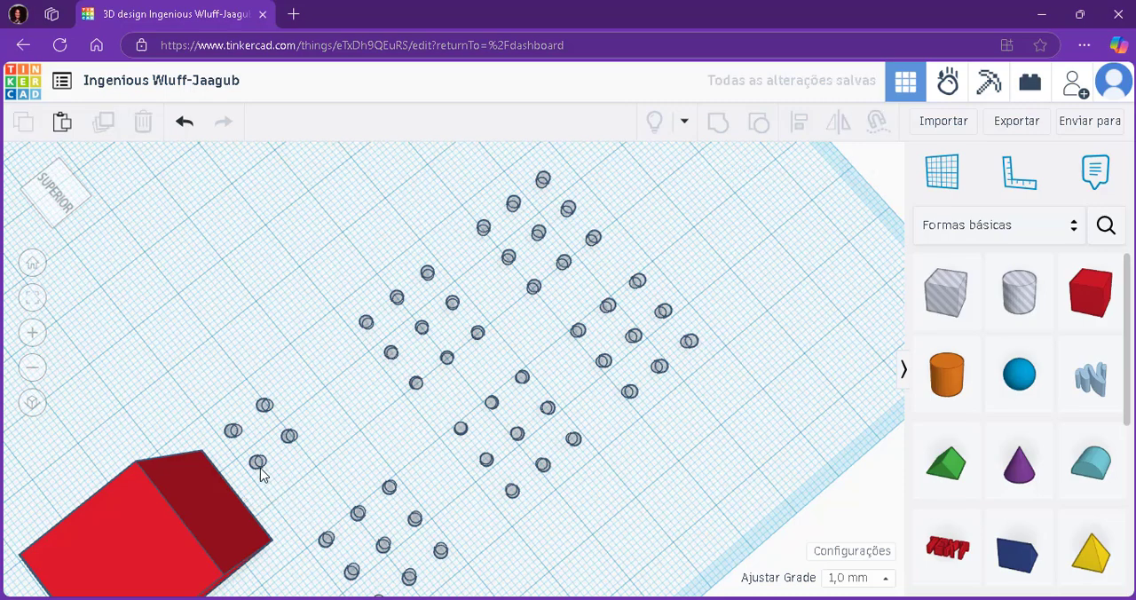
{"action": "left_click_drag", "start_coordinate": [256, 460], "coordinate": [246, 435]}
{"action": "key", "text": "Delete"}
{"action": "left_click", "coordinate": [265, 405]}
{"action": "key", "text": "Delete"}
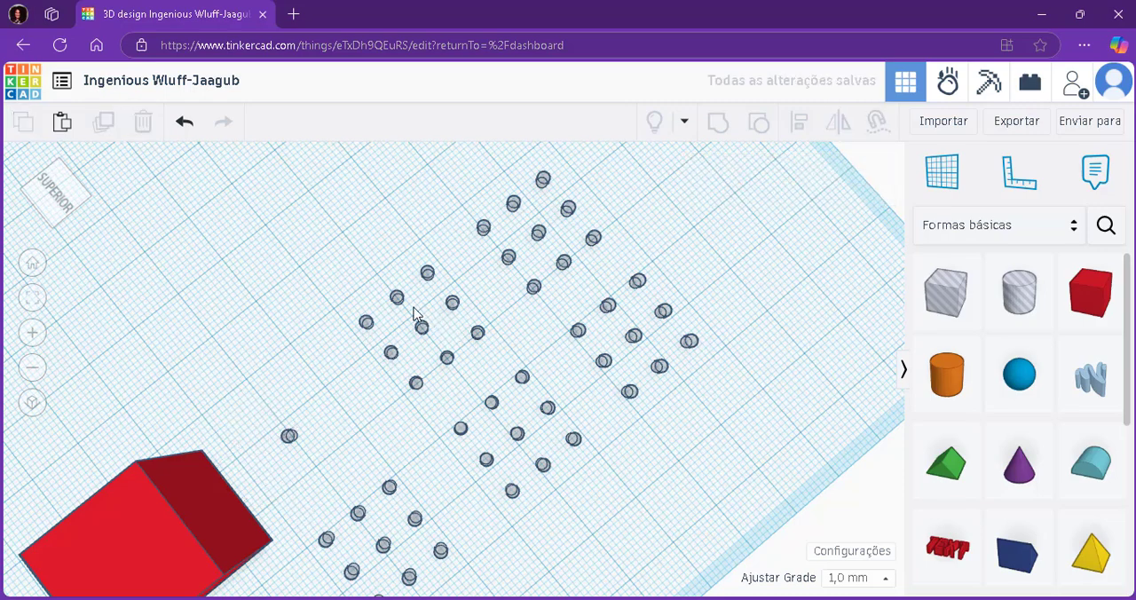
Delete the middle row of three cylinders and two adjoining outer-row cylinders from the second grid in the original row.
{"action": "left_click_drag", "start_coordinate": [400, 300], "coordinate": [426, 331]}
{"action": "key", "text": "Delete"}
{"action": "left_click", "coordinate": [448, 358]}
{"action": "key", "text": "Delete"}
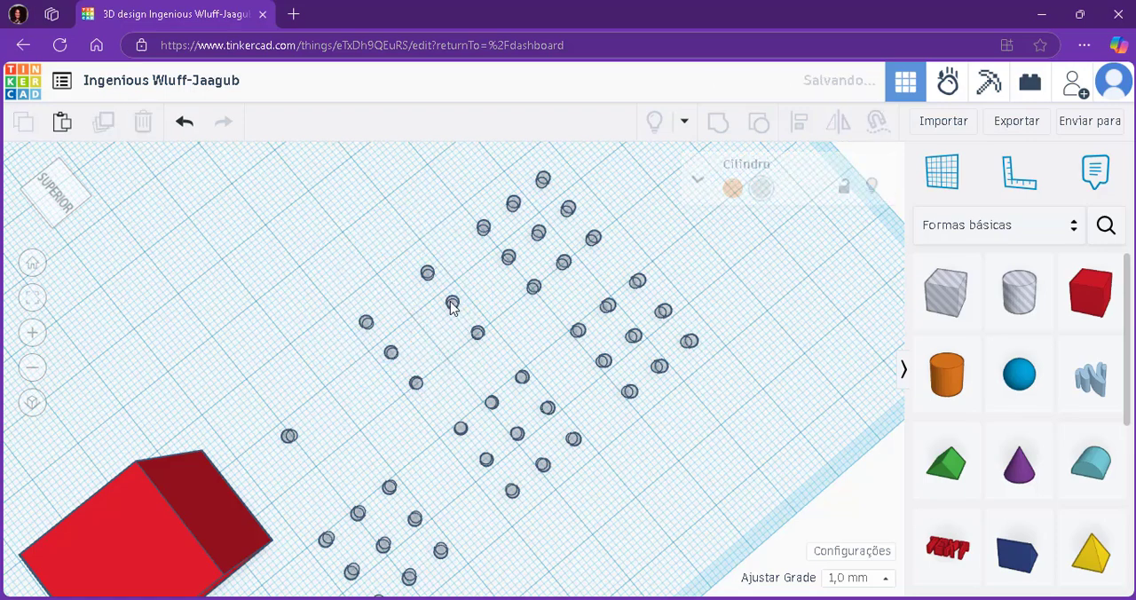
{"action": "left_click", "coordinate": [453, 302]}
{"action": "key", "text": "Delete"}
{"action": "left_click", "coordinate": [477, 331]}
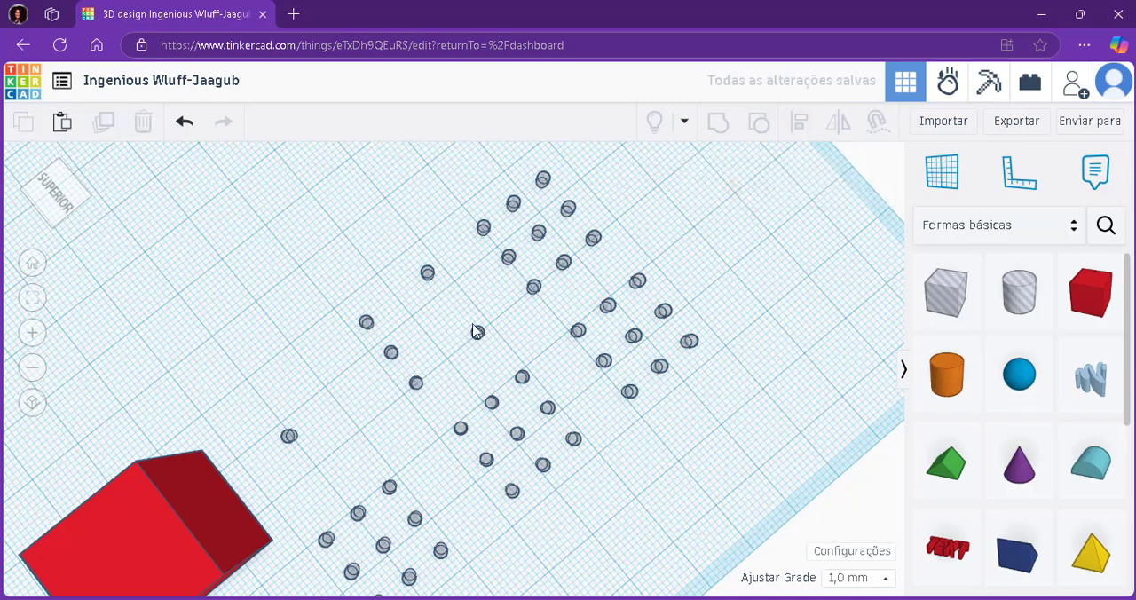
{"action": "key", "text": "Delete"}
{"action": "left_click", "coordinate": [427, 275]}
{"action": "key", "text": "Delete"}
{"action": "left_click", "coordinate": [416, 385]}
{"action": "key", "text": "Delete"}
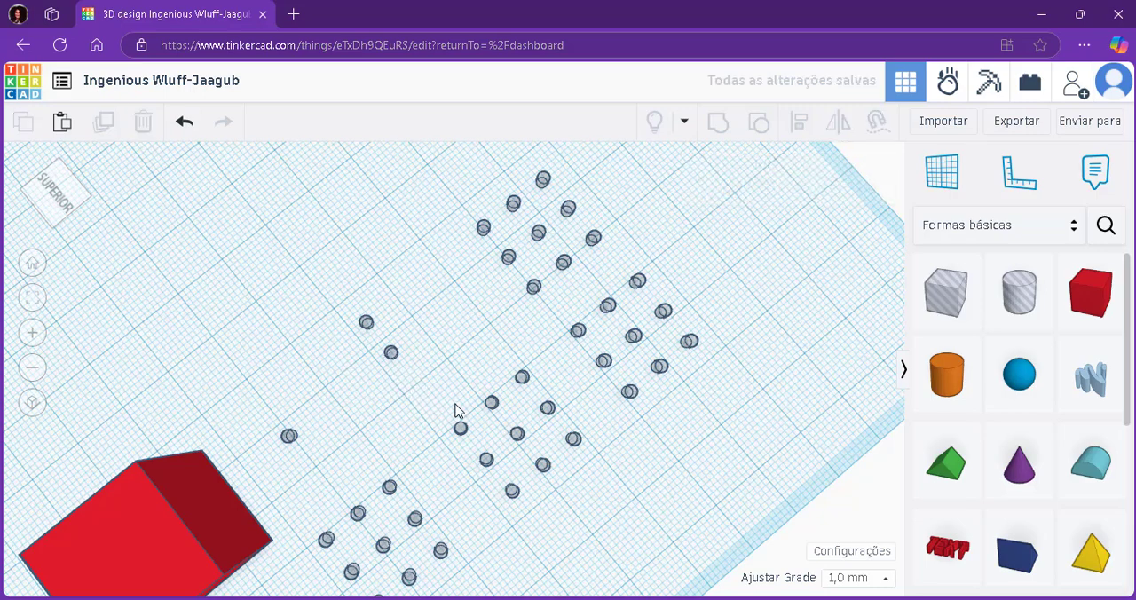
{"action": "key", "text": "ctrl+z"}
{"action": "key", "text": "ctrl+z"}
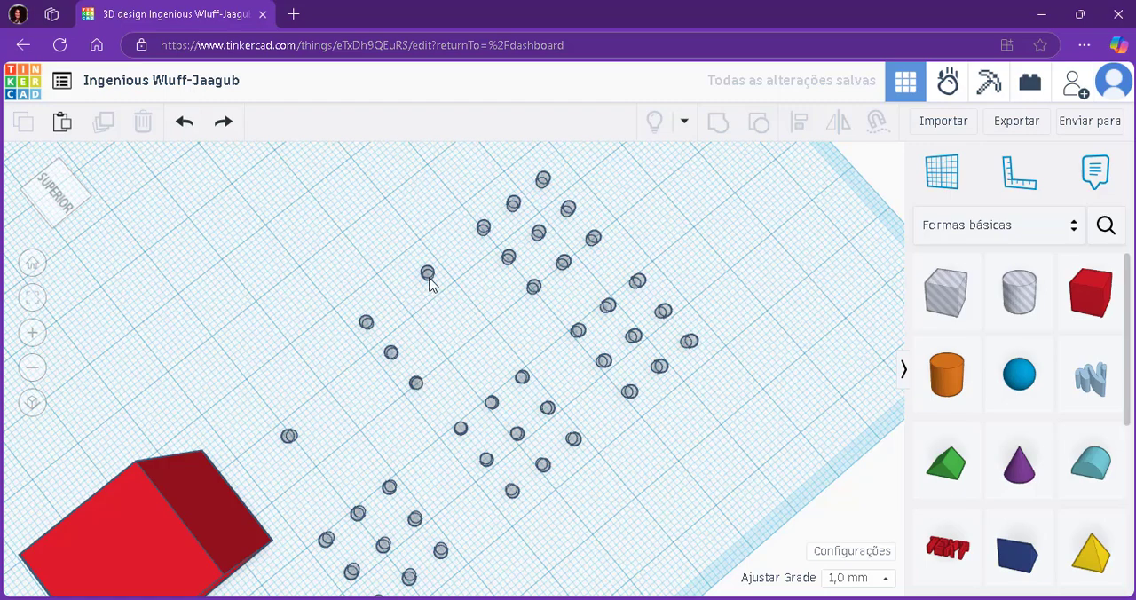
Delete two more cylinders from the second grid, keeping only one pair of diagonally opposite corners.
{"action": "left_click", "coordinate": [393, 355]}
{"action": "key", "text": "Delete"}
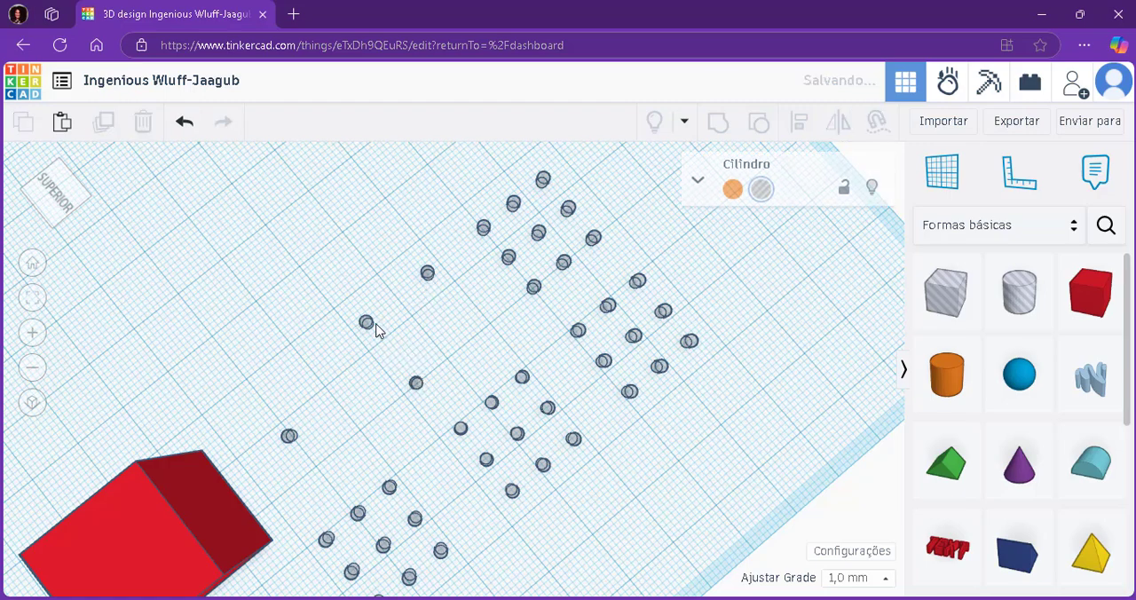
{"action": "key", "text": "Delete"}
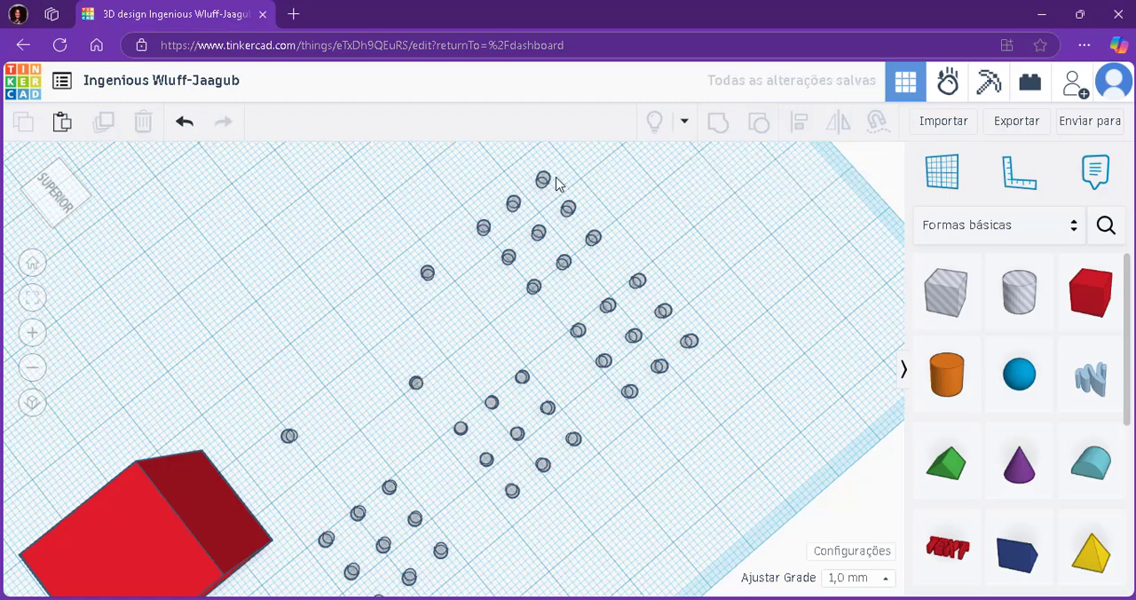
Delete six cylinders from the third grid in the original row, keeping only a diagonal line of three.
{"action": "left_click", "coordinate": [483, 228]}
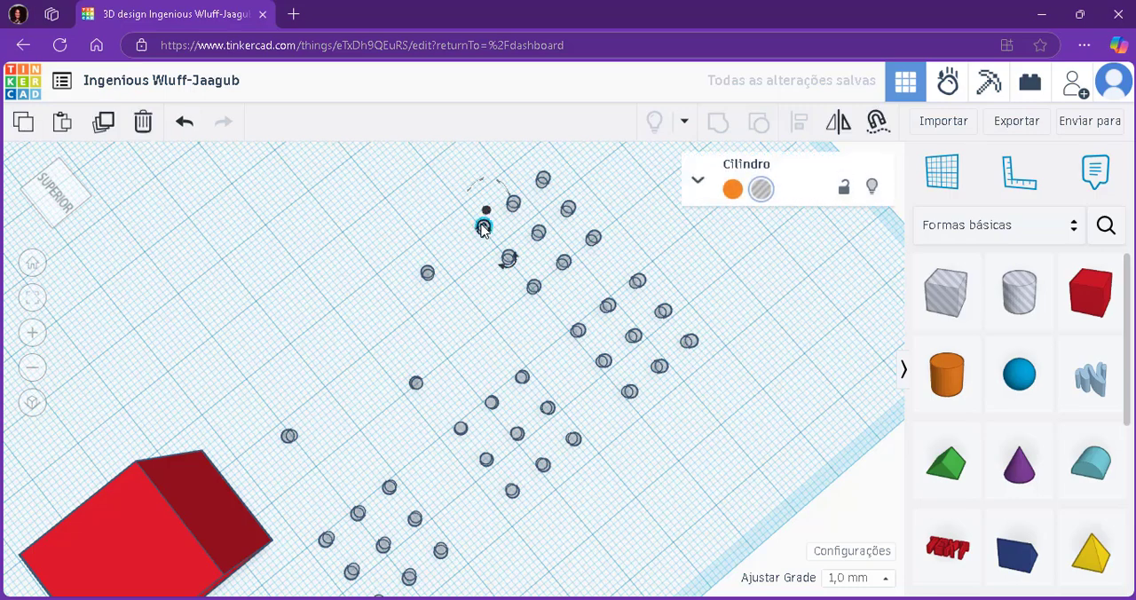
{"action": "key", "text": "Delete"}
{"action": "left_click", "coordinate": [514, 205]}
{"action": "key", "text": "Delete"}
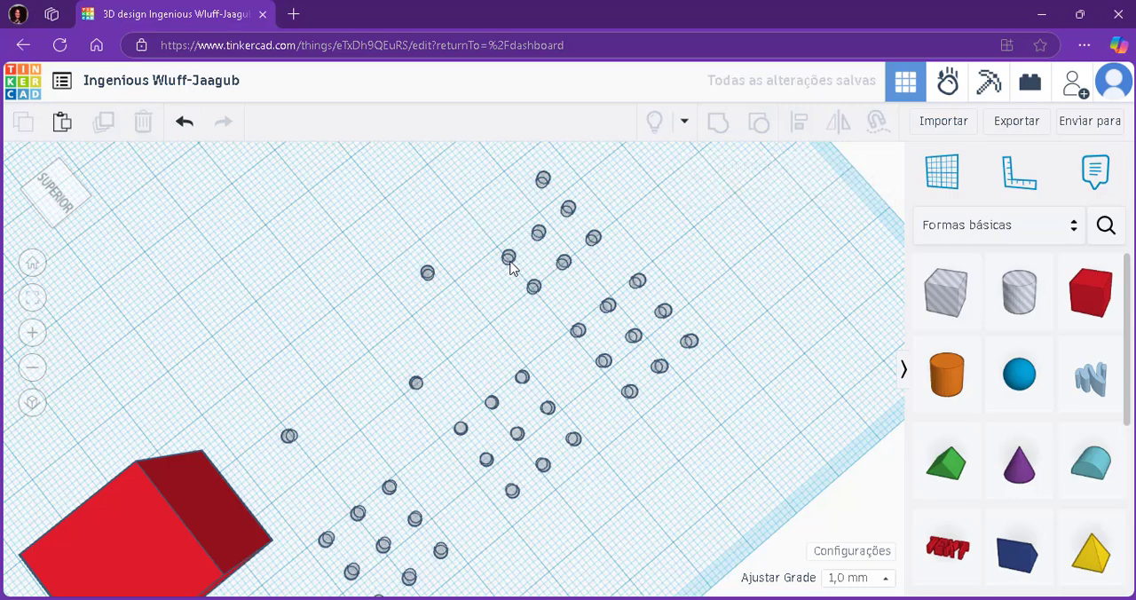
{"action": "left_click", "coordinate": [509, 258]}
{"action": "key", "text": "Delete"}
{"action": "left_click", "coordinate": [564, 262]}
{"action": "left_click", "coordinate": [568, 209]}
{"action": "key", "text": "Delete"}
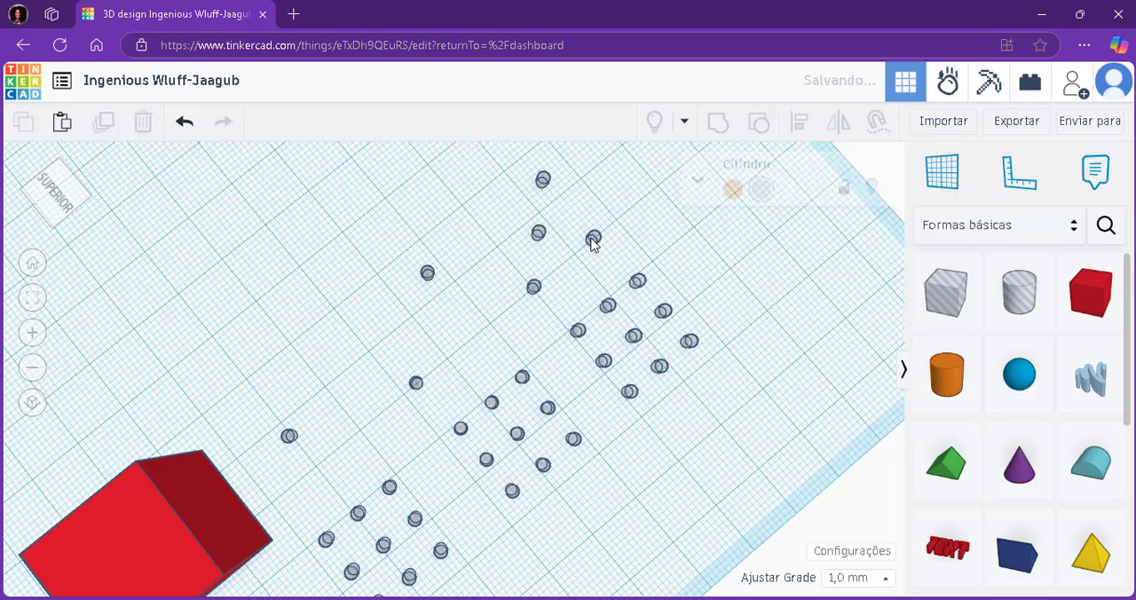
{"action": "left_click", "coordinate": [593, 236]}
{"action": "key", "text": "Delete"}
Delete the centre and four mid-edge cylinders from the farthest grid of the copied row, keeping its four corners.
{"action": "left_click", "coordinate": [608, 306]}
{"action": "key", "text": "Delete"}
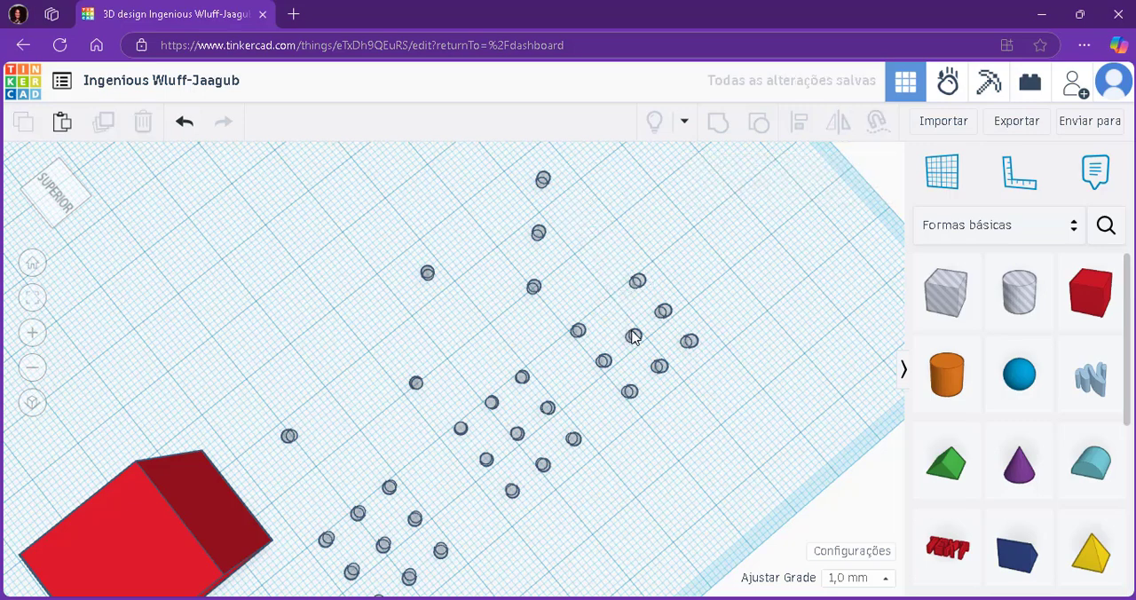
{"action": "left_click", "coordinate": [659, 367]}
{"action": "key", "text": "Delete"}
{"action": "left_click", "coordinate": [633, 336]}
{"action": "key", "text": "Delete"}
{"action": "left_click", "coordinate": [664, 313]}
{"action": "key", "text": "Delete"}
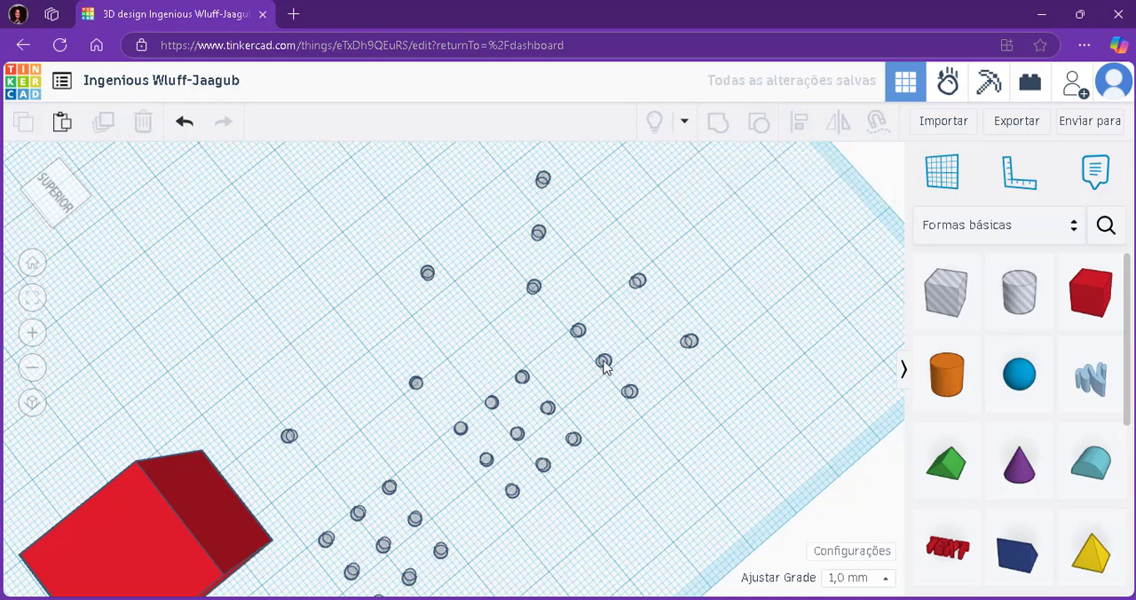
{"action": "left_click", "coordinate": [604, 362]}
{"action": "key", "text": "Delete"}
Delete the four mid-edge cylinders from the middle grid of the copied row, keeping the corners and centre.
{"action": "left_click", "coordinate": [548, 409]}
{"action": "key", "text": "Delete"}
{"action": "left_click", "coordinate": [486, 459]}
{"action": "key", "text": "Delete"}
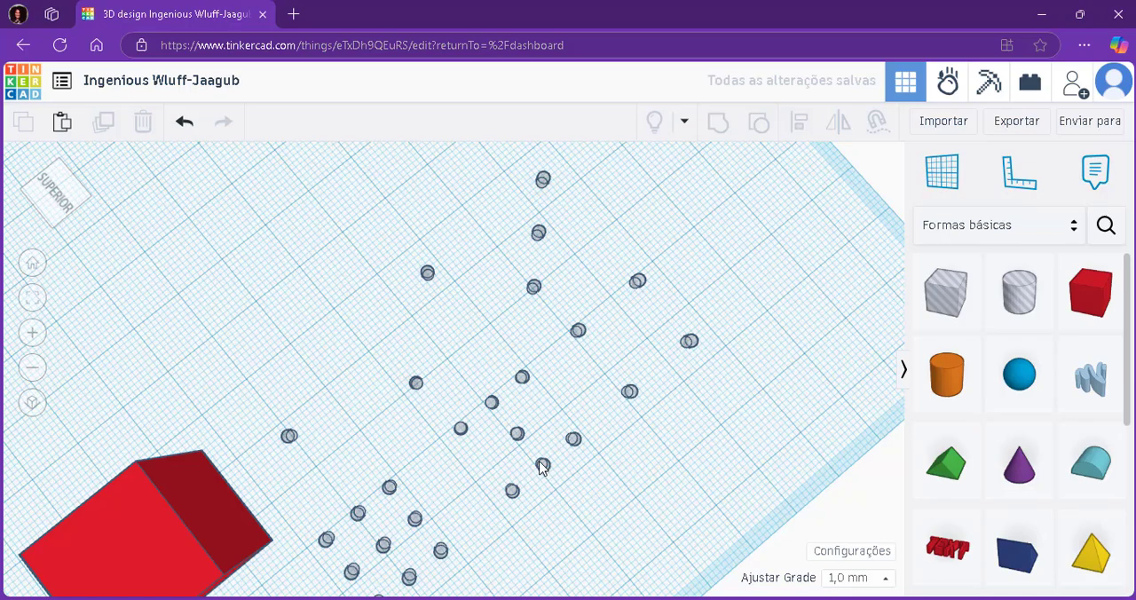
{"action": "left_click", "coordinate": [543, 465]}
{"action": "key", "text": "Delete"}
{"action": "left_click", "coordinate": [493, 404]}
{"action": "key", "text": "Delete"}
Delete the middle row of three cylinders from the copied grid nearest the red box, keeping two rows of three.
{"action": "scroll", "coordinate": [499, 451], "scroll_direction": "down", "scroll_amount": 3}
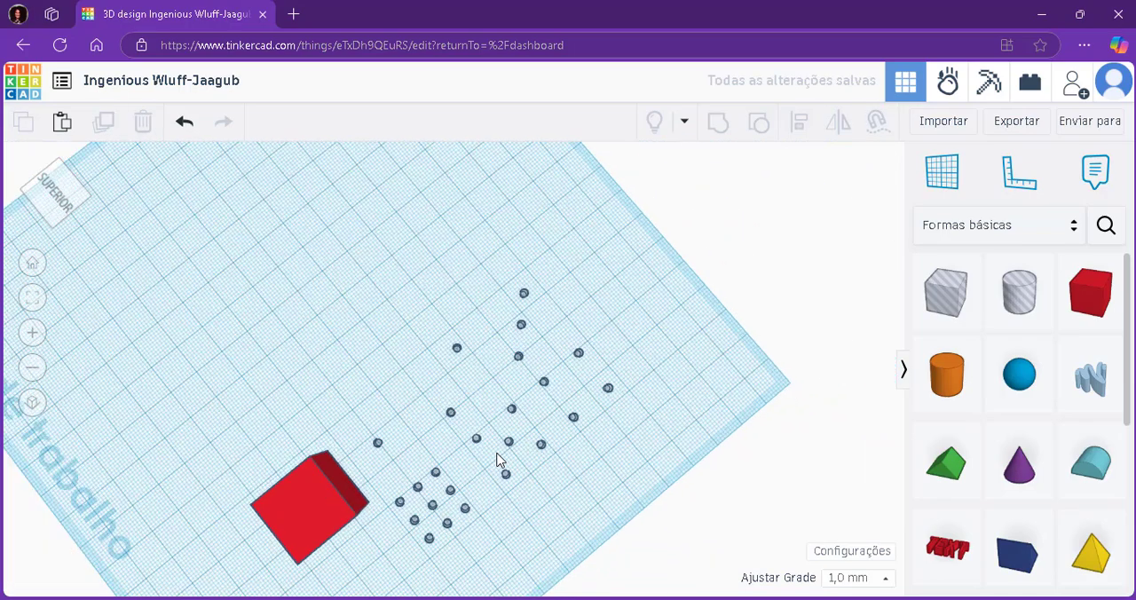
{"action": "scroll", "coordinate": [441, 510], "scroll_direction": "up", "scroll_amount": 2}
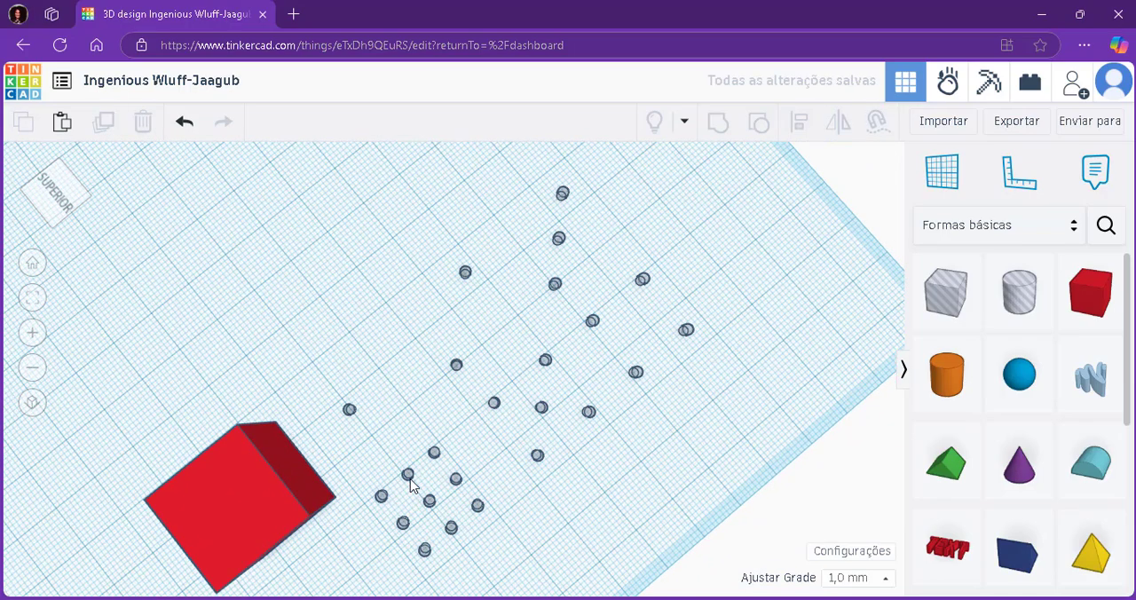
{"action": "left_click", "coordinate": [430, 501]}
{"action": "key", "text": "Delete"}
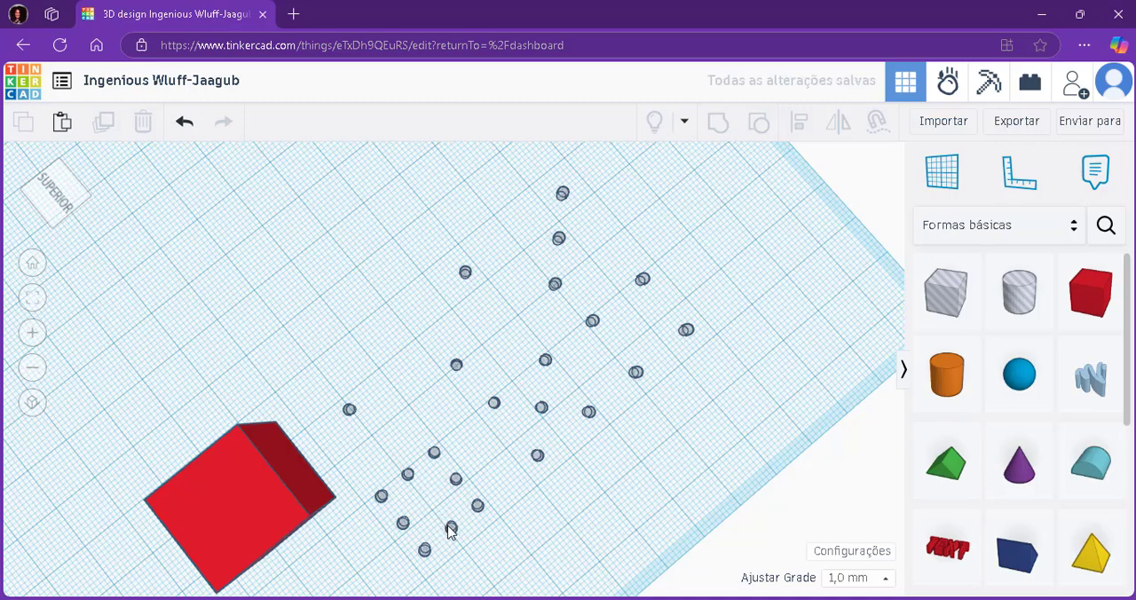
{"action": "left_click", "coordinate": [449, 527]}
{"action": "key", "text": "Delete"}
{"action": "left_click", "coordinate": [407, 474]}
{"action": "key", "text": "Delete"}
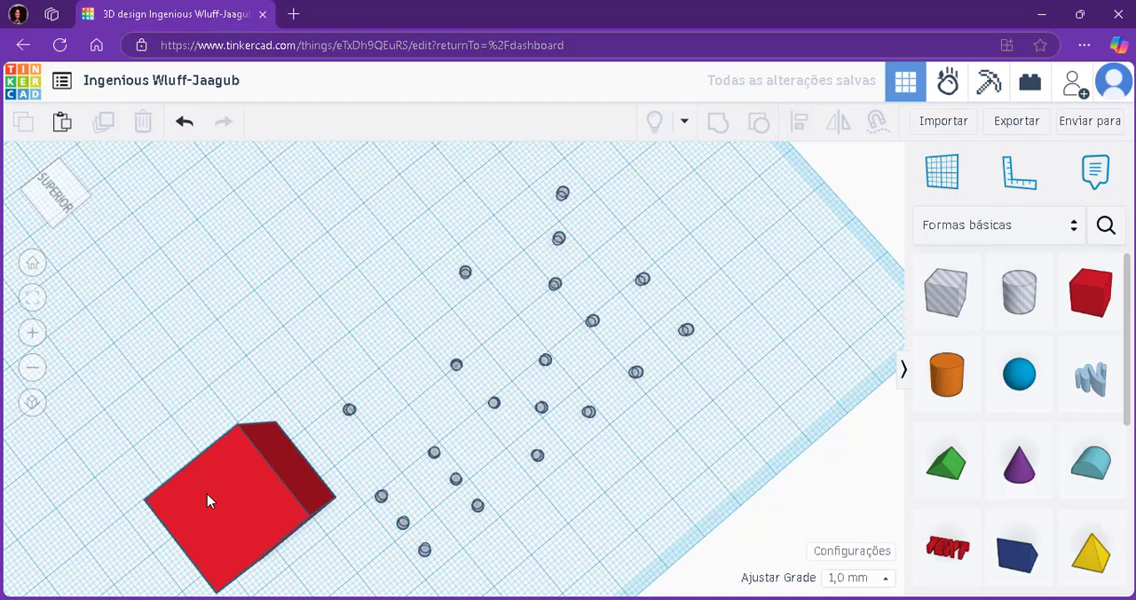
Move the red box beside the single hole cylinder and centre-align the cylinder with the box along one horizontal axis.
{"action": "left_click_drag", "start_coordinate": [207, 502], "coordinate": [215, 336]}
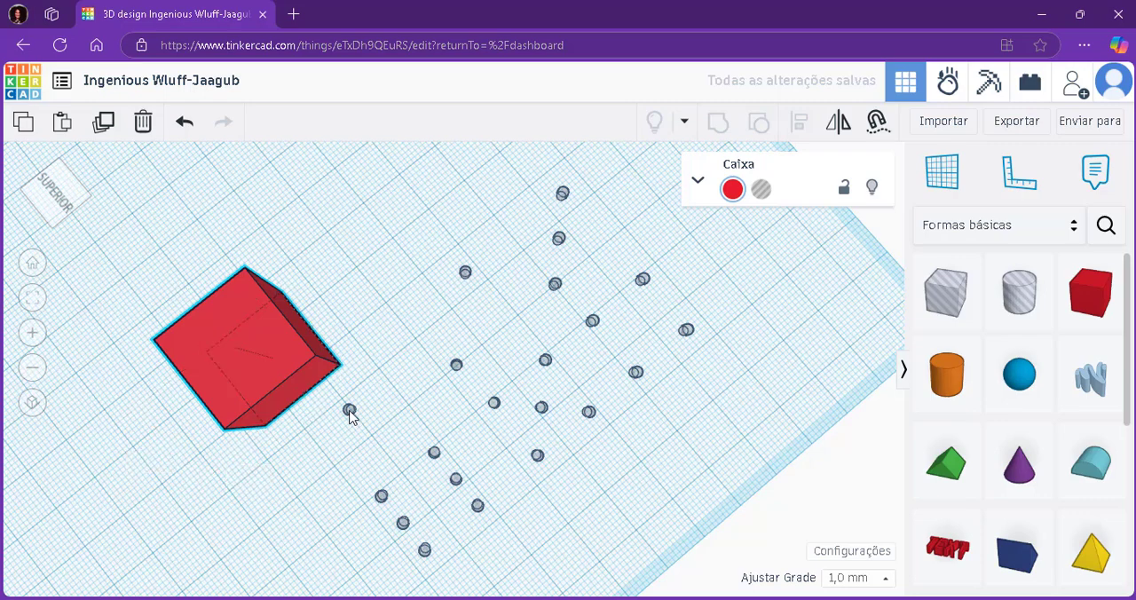
{"action": "left_click", "coordinate": [350, 413]}
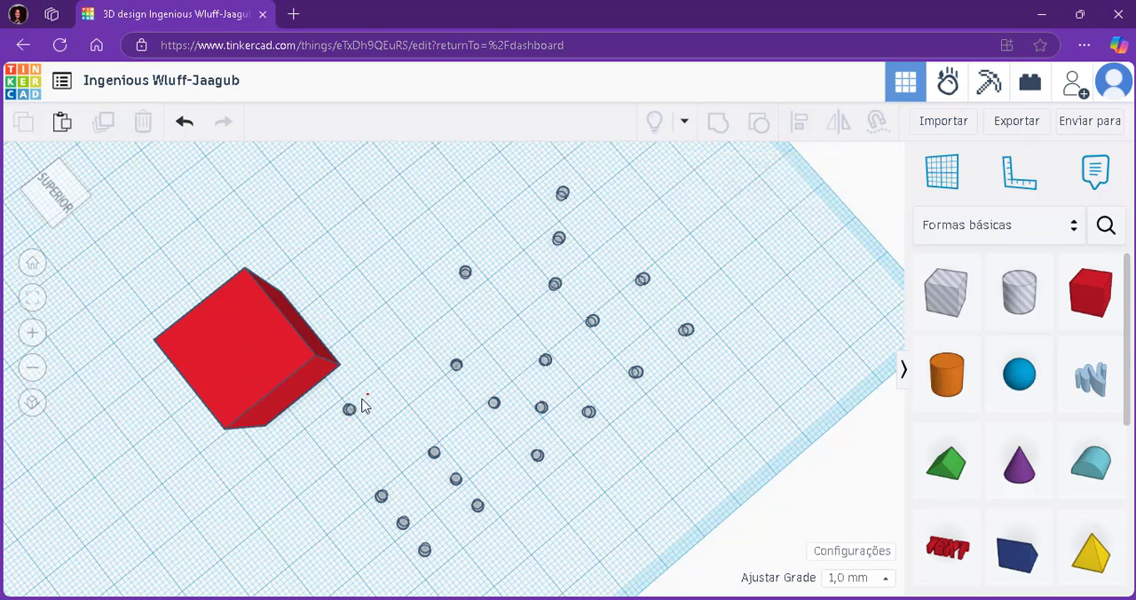
{"action": "left_click", "coordinate": [269, 344], "text": "shift"}
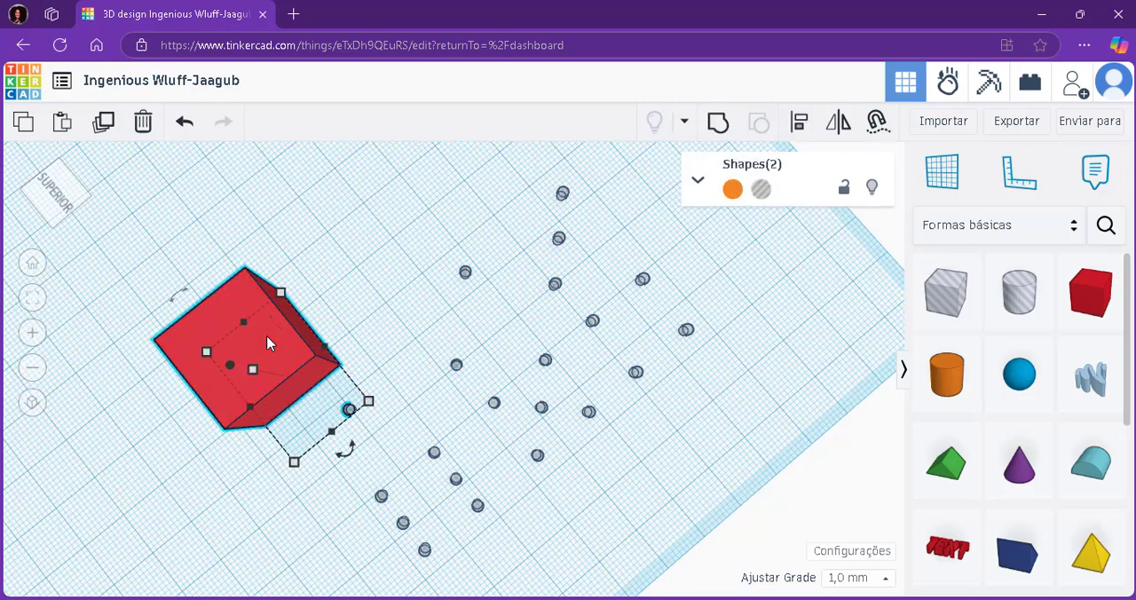
{"action": "scroll", "coordinate": [269, 343], "scroll_direction": "up", "scroll_amount": 2}
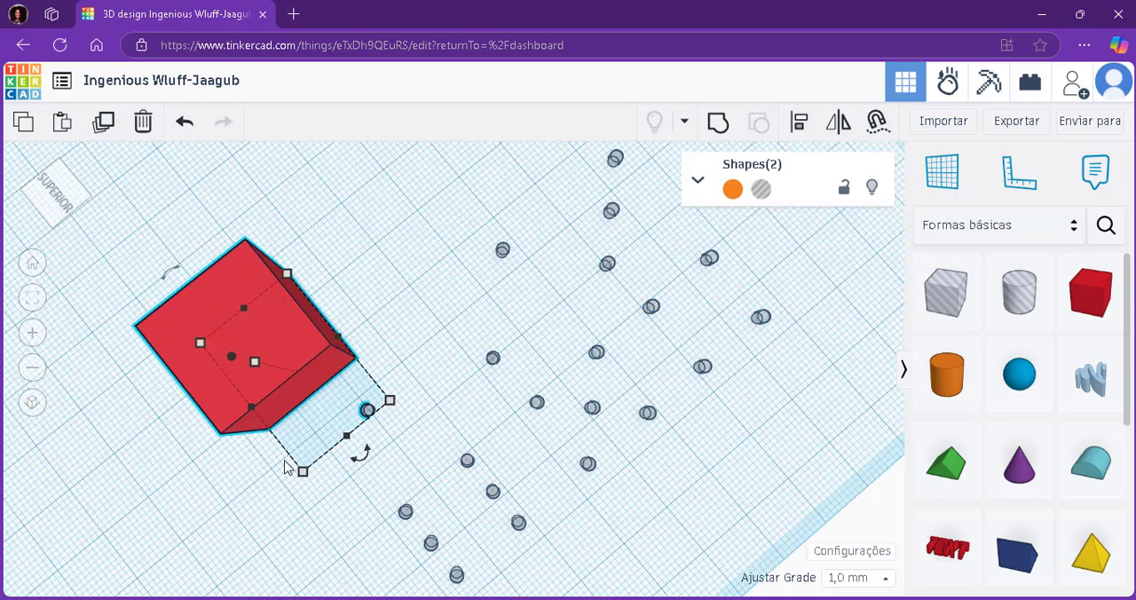
{"action": "mouse_move", "coordinate": [300, 482]}
{"action": "left_click", "coordinate": [797, 128]}
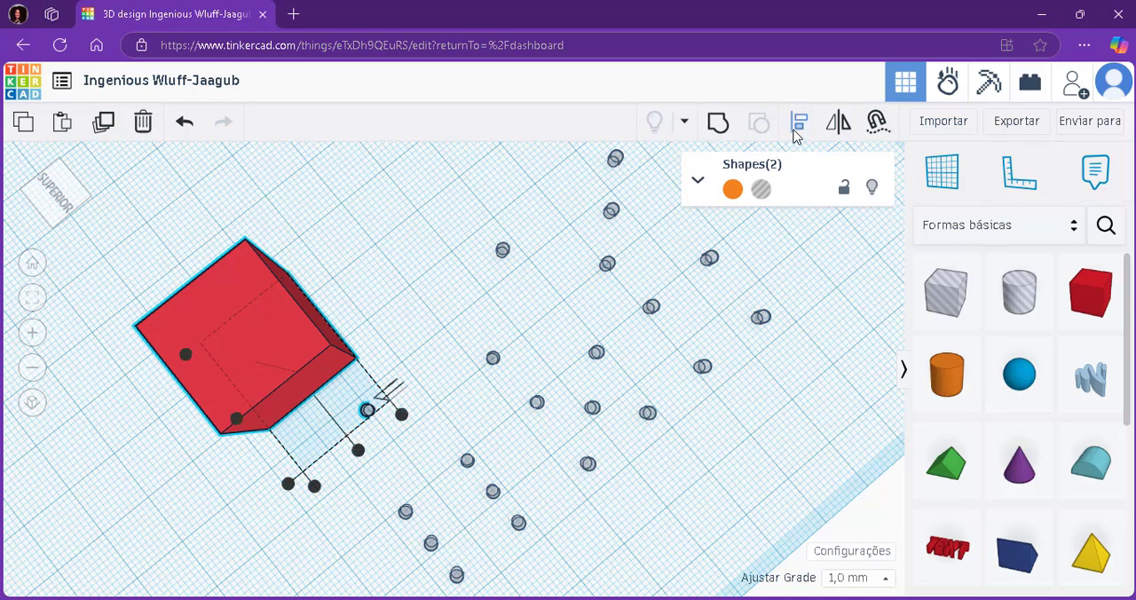
{"action": "left_click", "coordinate": [358, 451]}
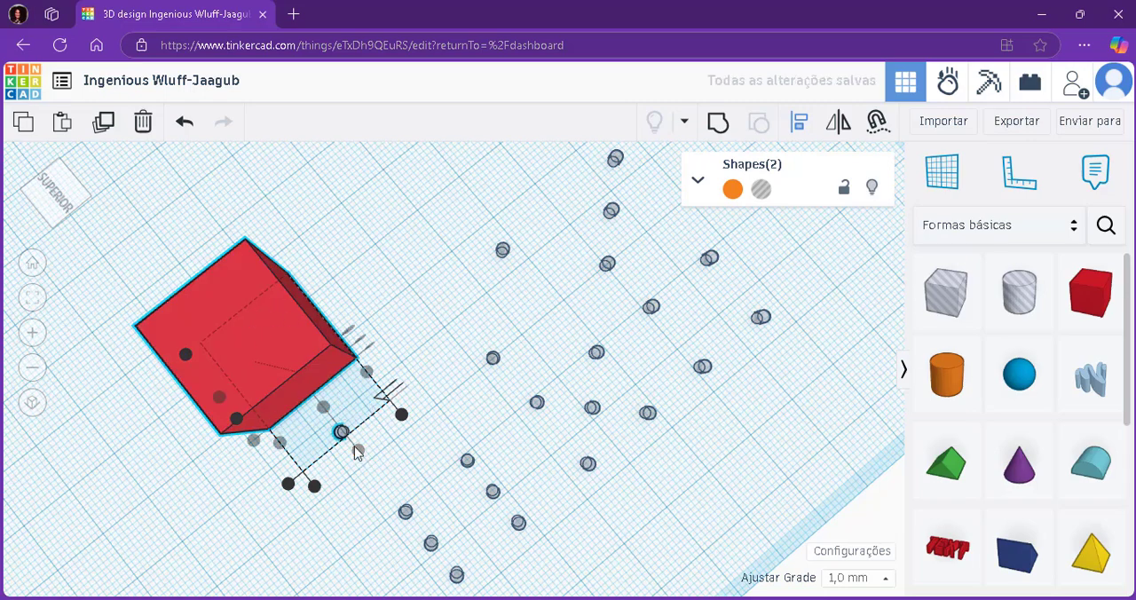
Centre-align the single hole cylinder with the red box along the remaining horizontal axis.
{"action": "right_click_drag", "start_coordinate": [469, 299], "coordinate": [644, 265]}
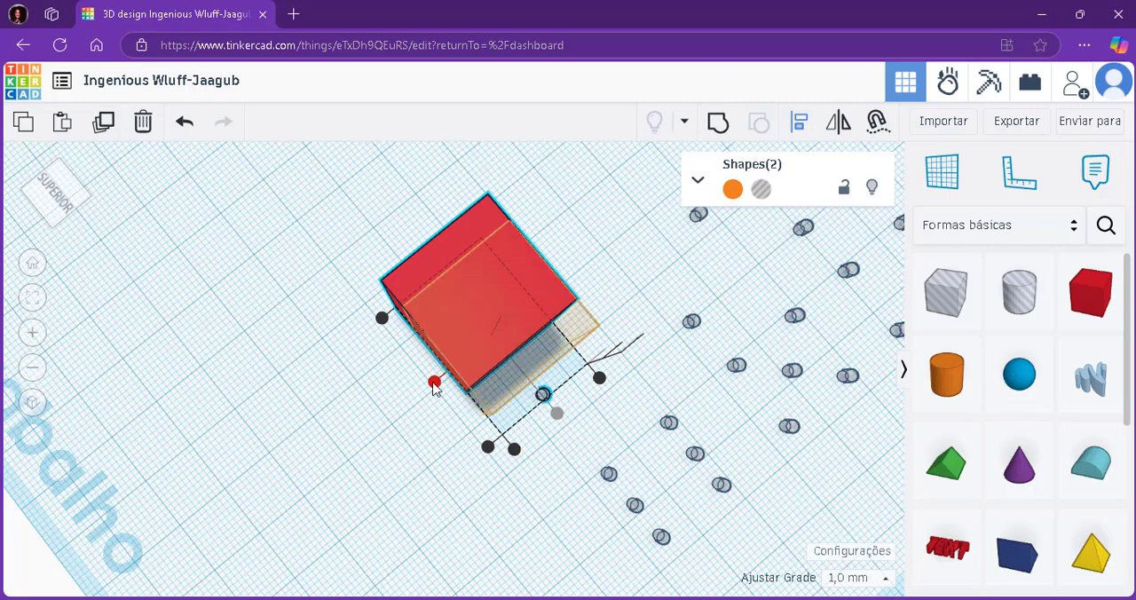
{"action": "left_click", "coordinate": [434, 384]}
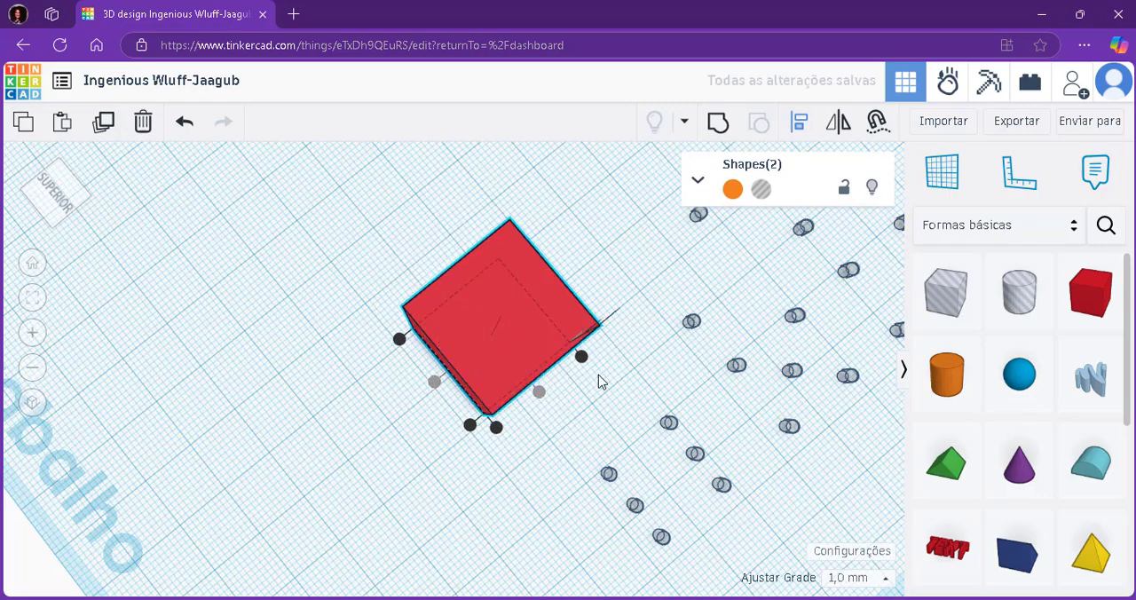
{"action": "right_click_drag", "start_coordinate": [600, 381], "coordinate": [575, 410]}
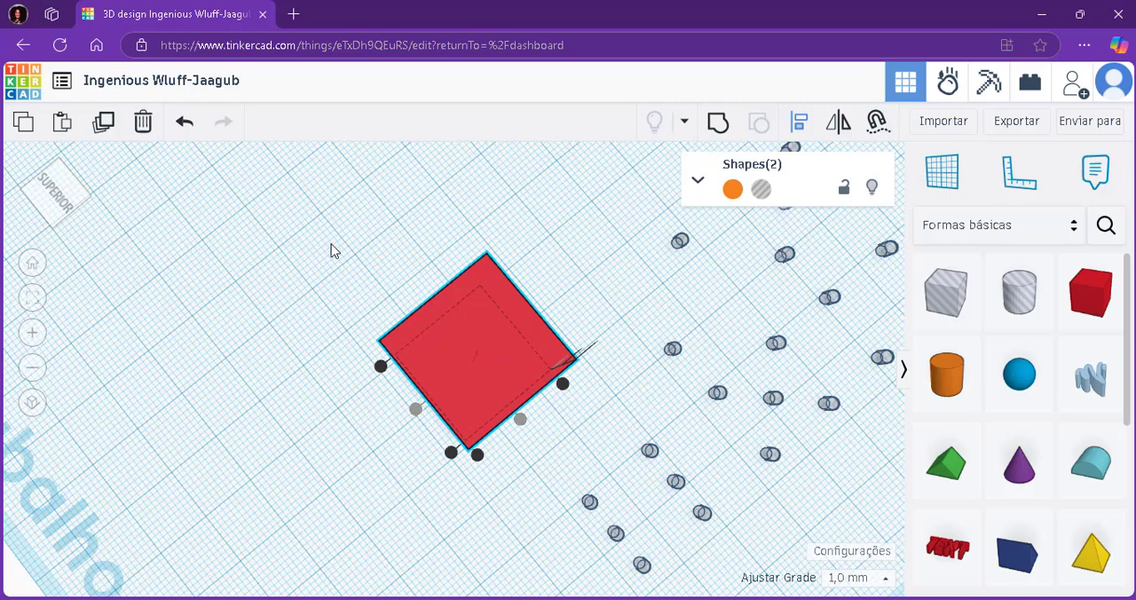
Group the red box with the hole cylinder centred inside it to cut the single-dot face.
{"action": "left_click_drag", "start_coordinate": [330, 250], "coordinate": [528, 427]}
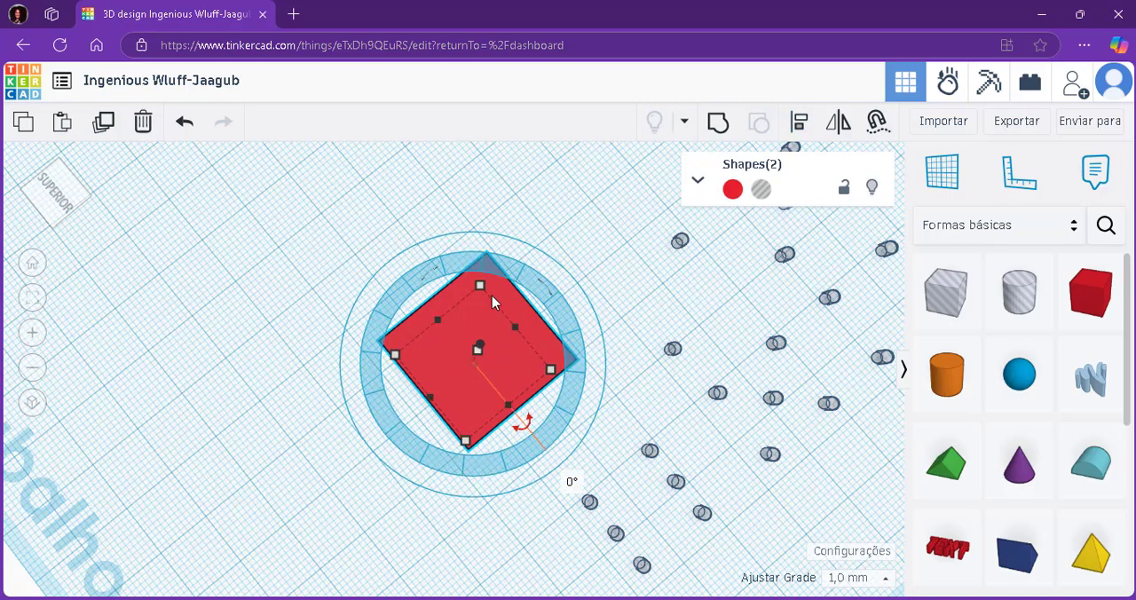
{"action": "left_click_drag", "start_coordinate": [324, 255], "coordinate": [573, 446]}
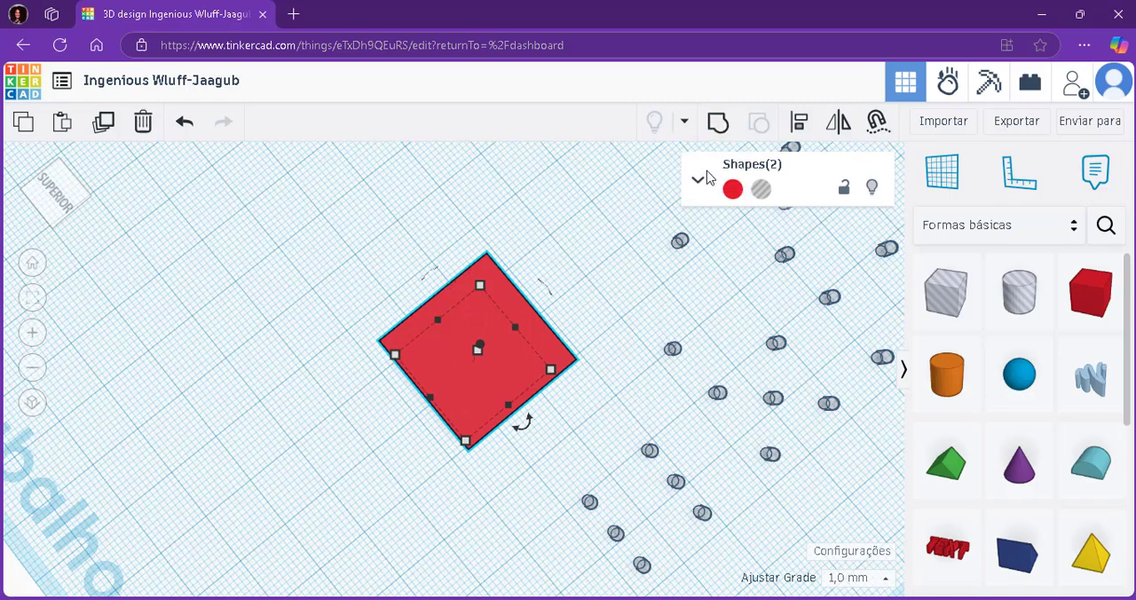
{"action": "left_click", "coordinate": [718, 127]}
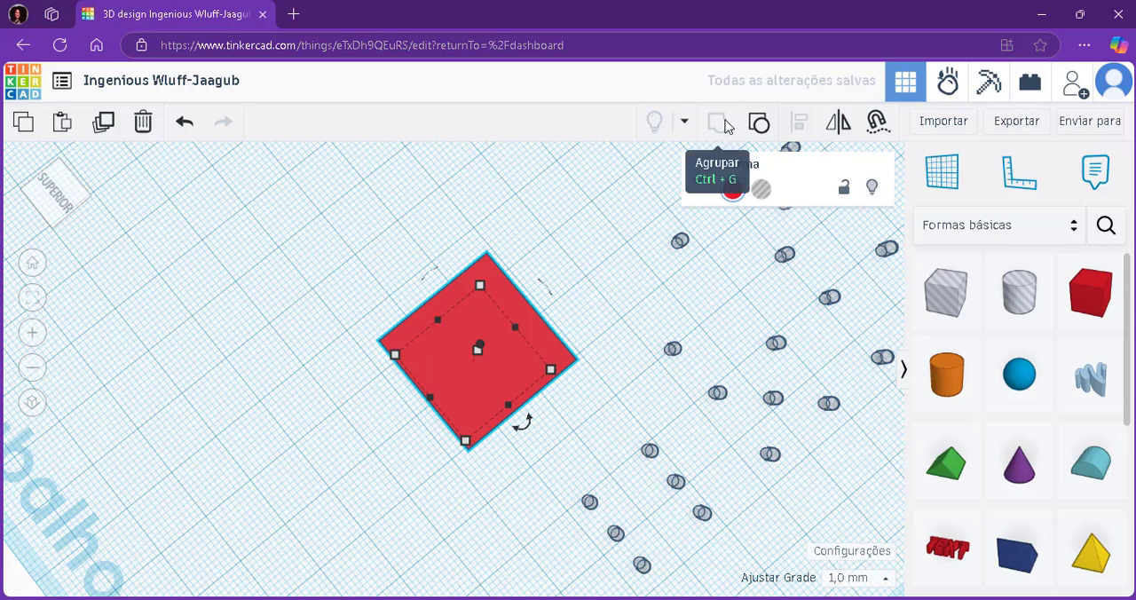
{"action": "left_click", "coordinate": [621, 303]}
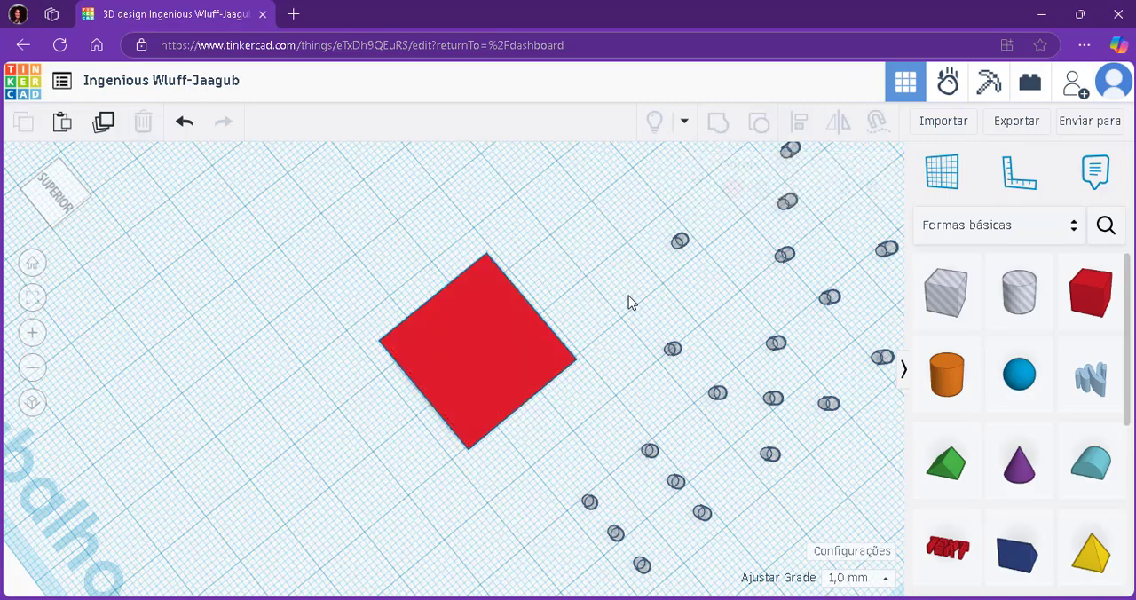
Rotate the grouped red box upside down about a horizontal axis so the single-dot face points up.
{"action": "left_click", "coordinate": [518, 352]}
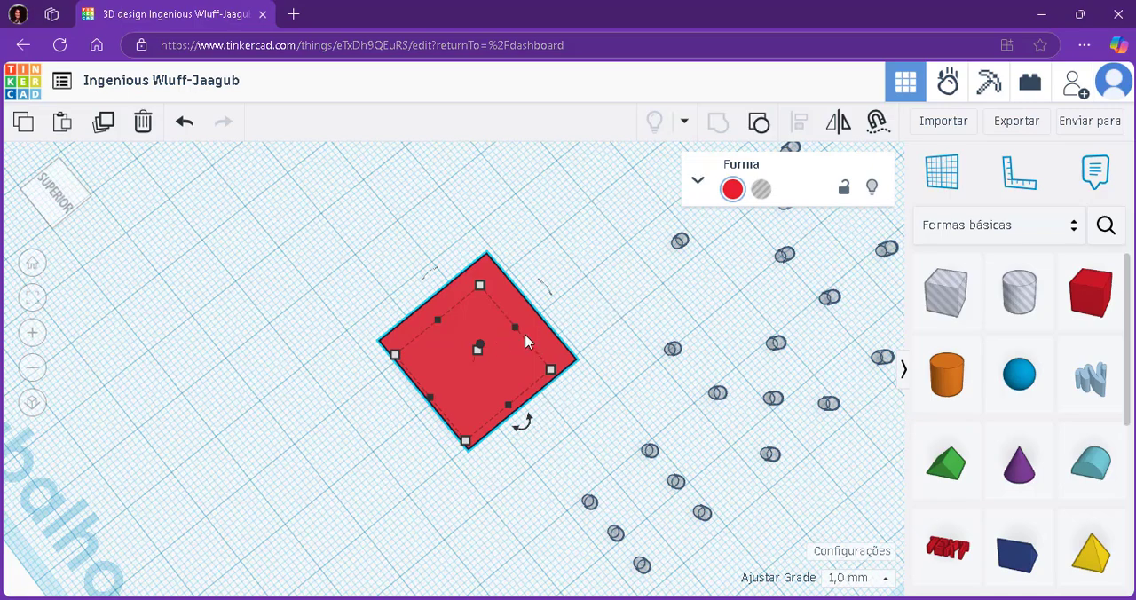
{"action": "right_click_drag", "start_coordinate": [604, 400], "coordinate": [492, 246]}
{"action": "mouse_move", "coordinate": [461, 174]}
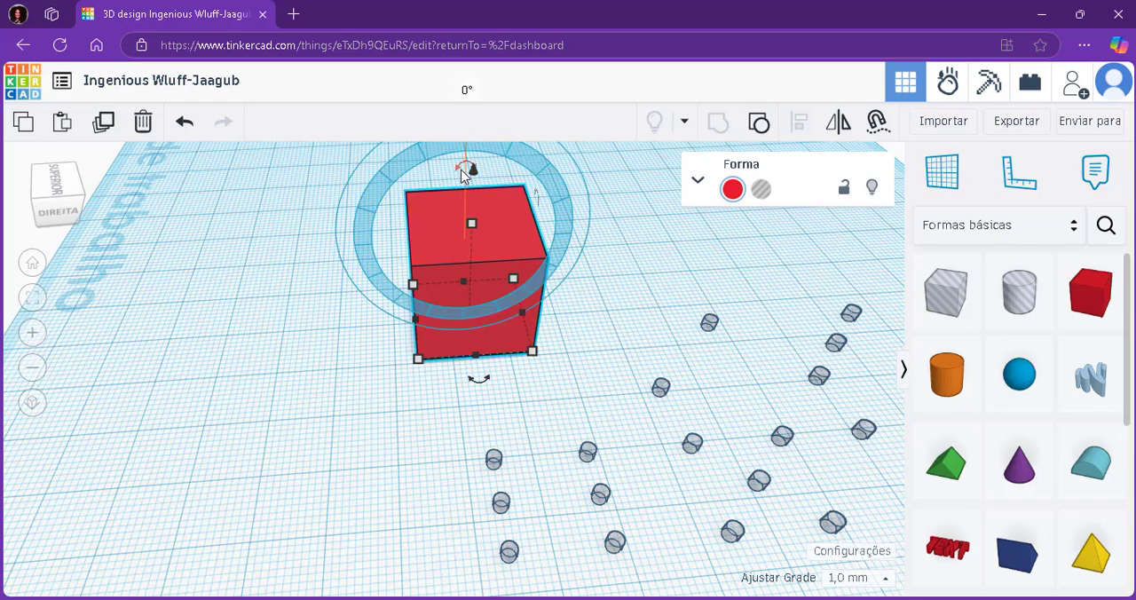
{"action": "scroll", "coordinate": [464, 169], "scroll_direction": "down", "scroll_amount": 3}
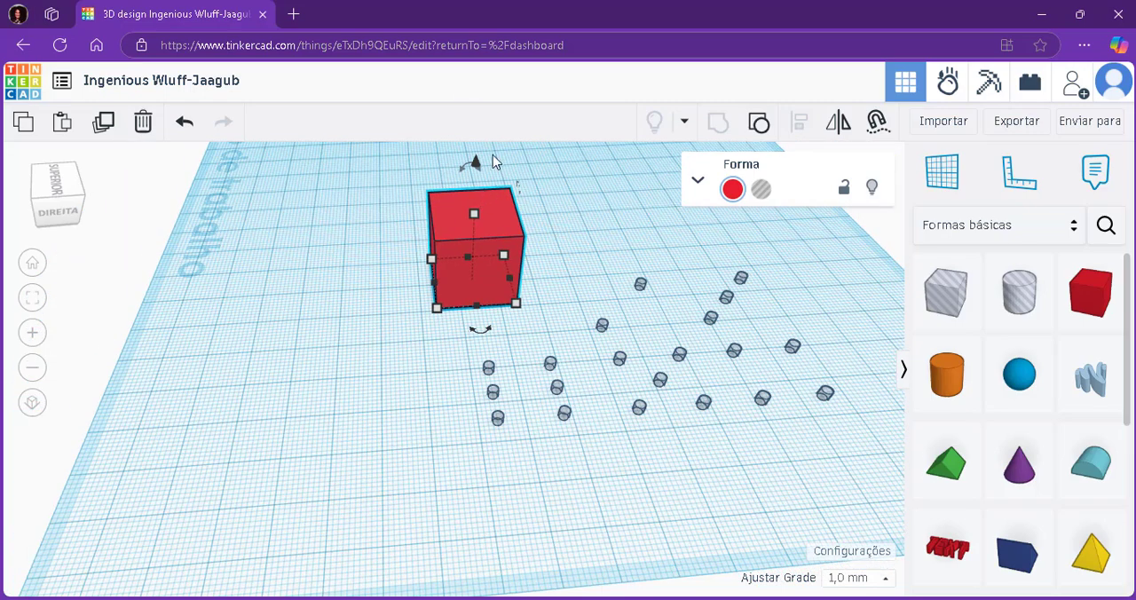
{"action": "scroll", "coordinate": [458, 186], "scroll_direction": "up", "scroll_amount": 6}
{"action": "mouse_move", "coordinate": [478, 240]}
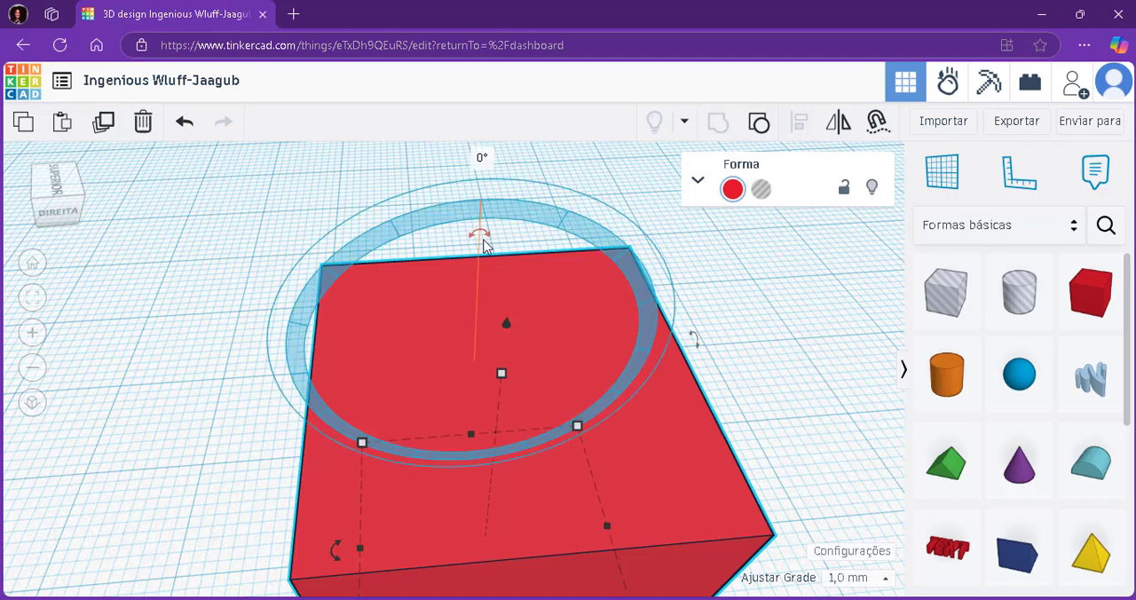
{"action": "left_click", "coordinate": [482, 236]}
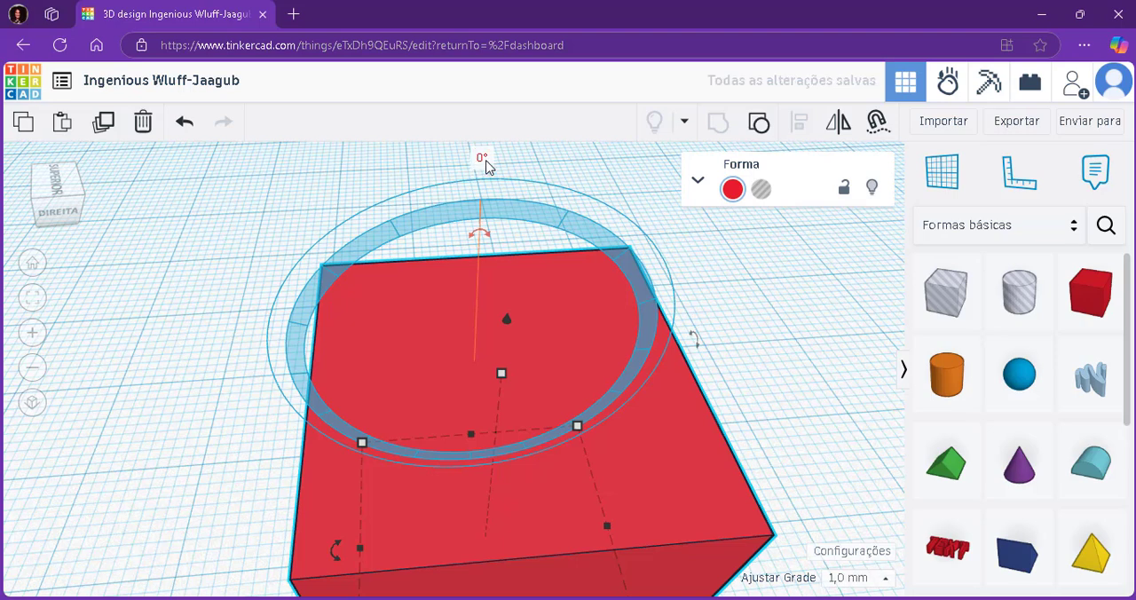
{"action": "left_click", "coordinate": [485, 160]}
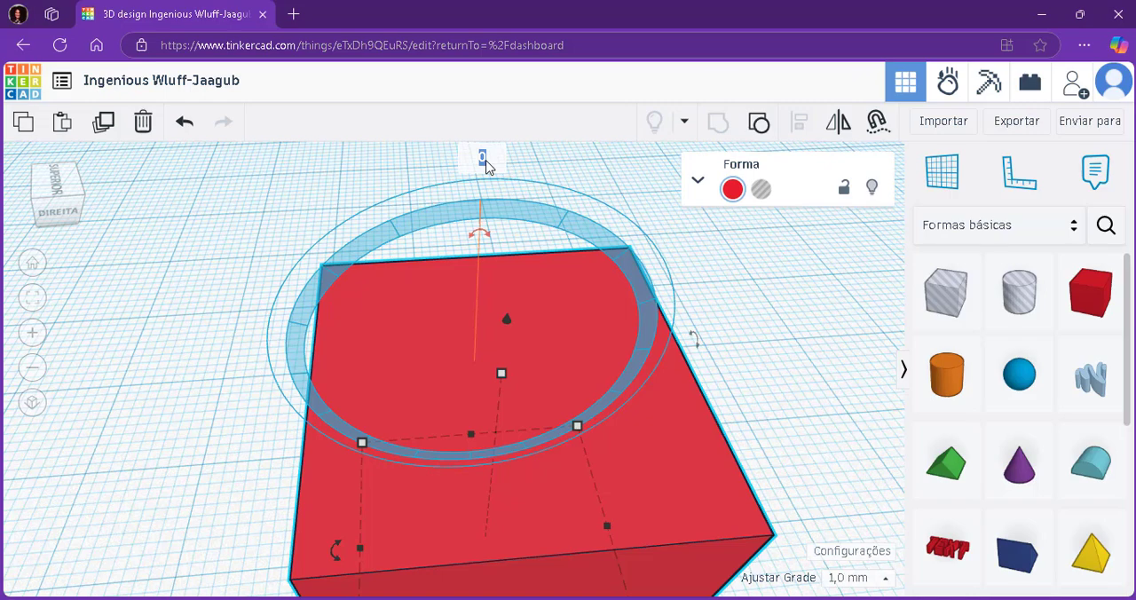
{"action": "left_click", "coordinate": [564, 171]}
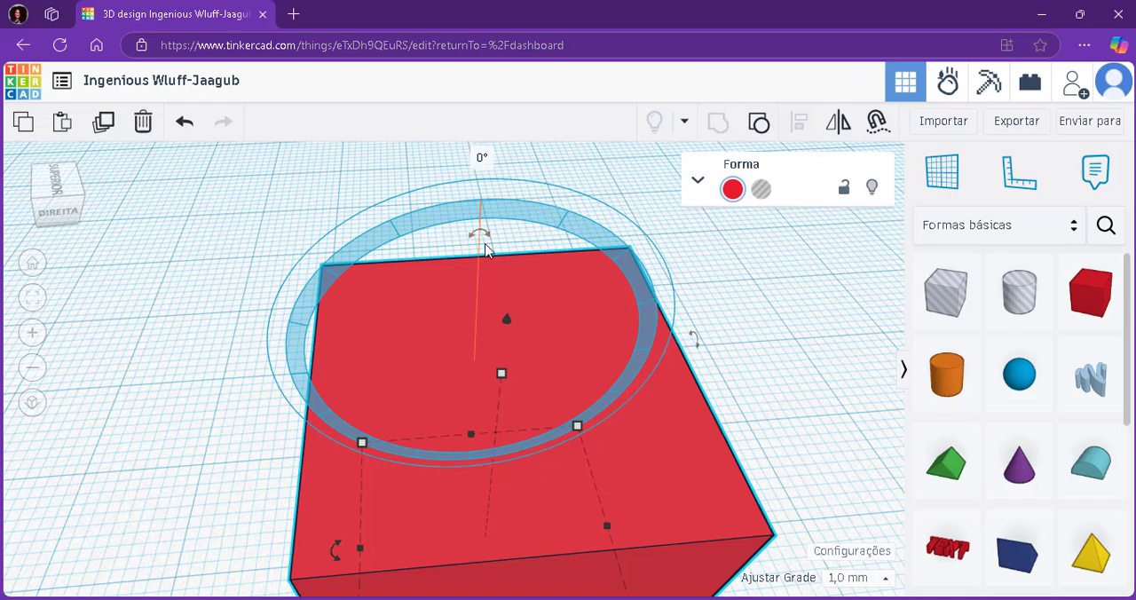
{"action": "left_click_drag", "start_coordinate": [488, 242], "coordinate": [470, 573]}
{"action": "left_click", "coordinate": [205, 248]}
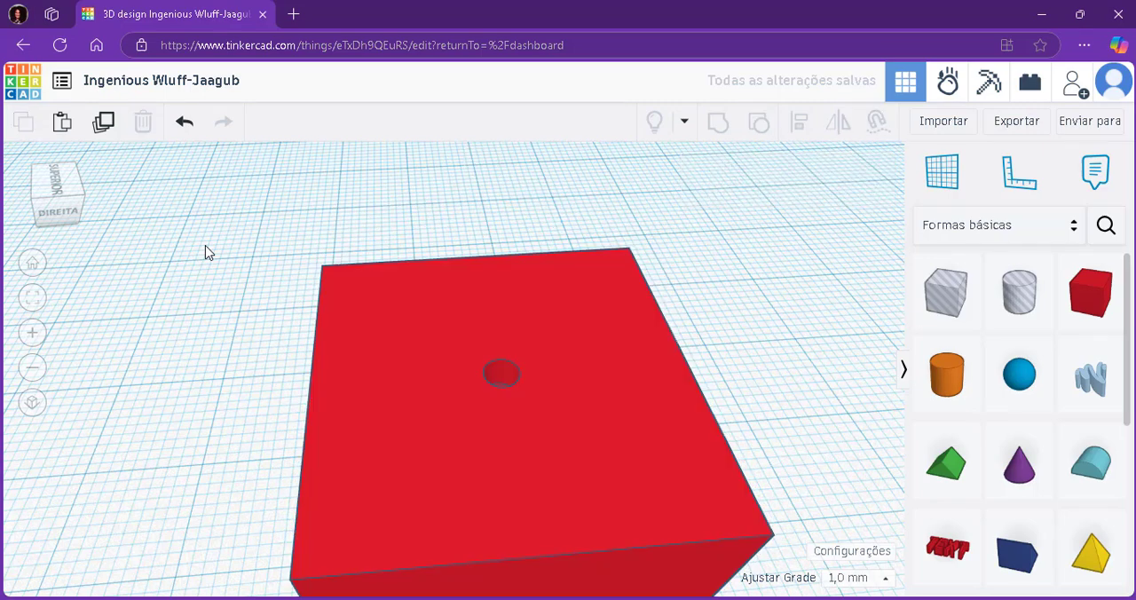
{"action": "middle_click_drag", "start_coordinate": [737, 379], "coordinate": [698, 278]}
{"action": "middle_click_drag", "start_coordinate": [707, 243], "coordinate": [706, 334]}
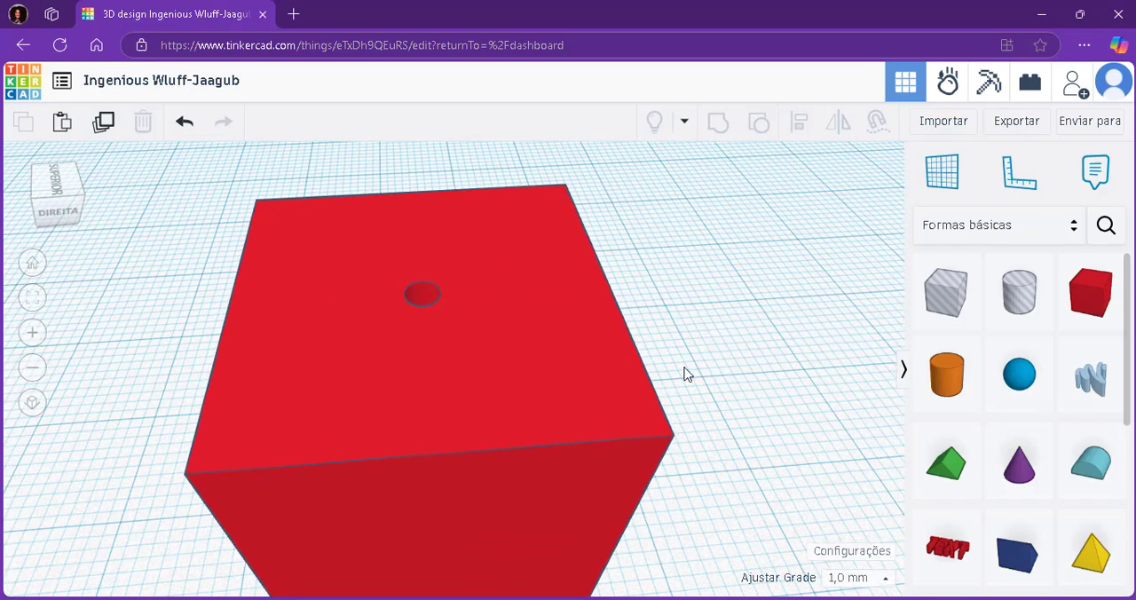
{"action": "middle_click_drag", "start_coordinate": [502, 295], "coordinate": [470, 470]}
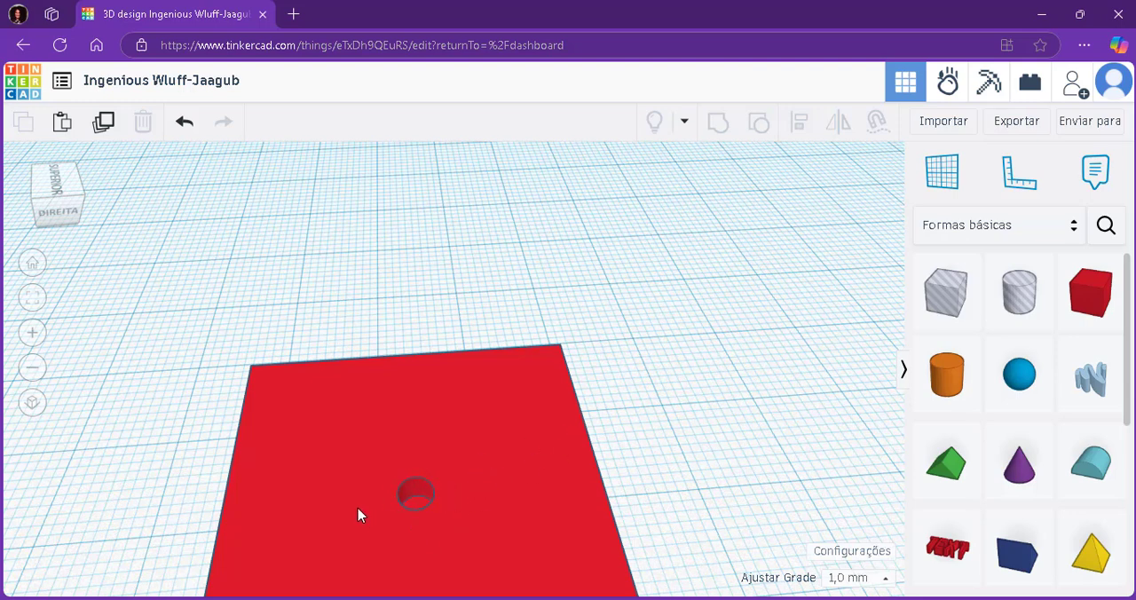
{"action": "left_click", "coordinate": [442, 419]}
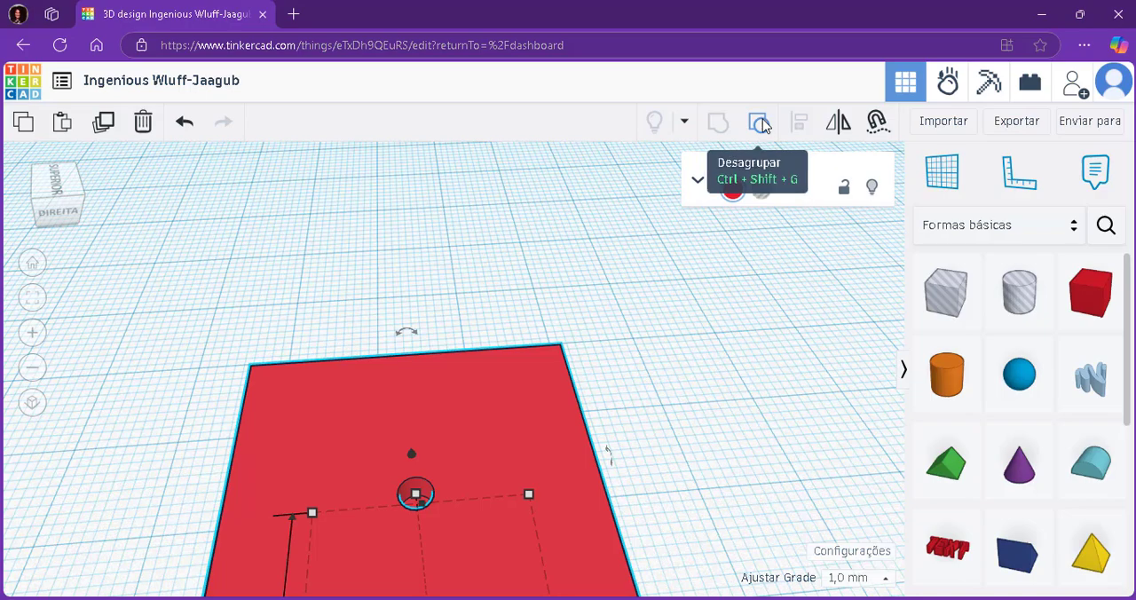
{"action": "left_click", "coordinate": [656, 423]}
Group the two diagonal hole cylinders nearest the red box into a single two-dot hole pattern.
{"action": "scroll", "coordinate": [533, 322], "scroll_direction": "down", "scroll_amount": 5}
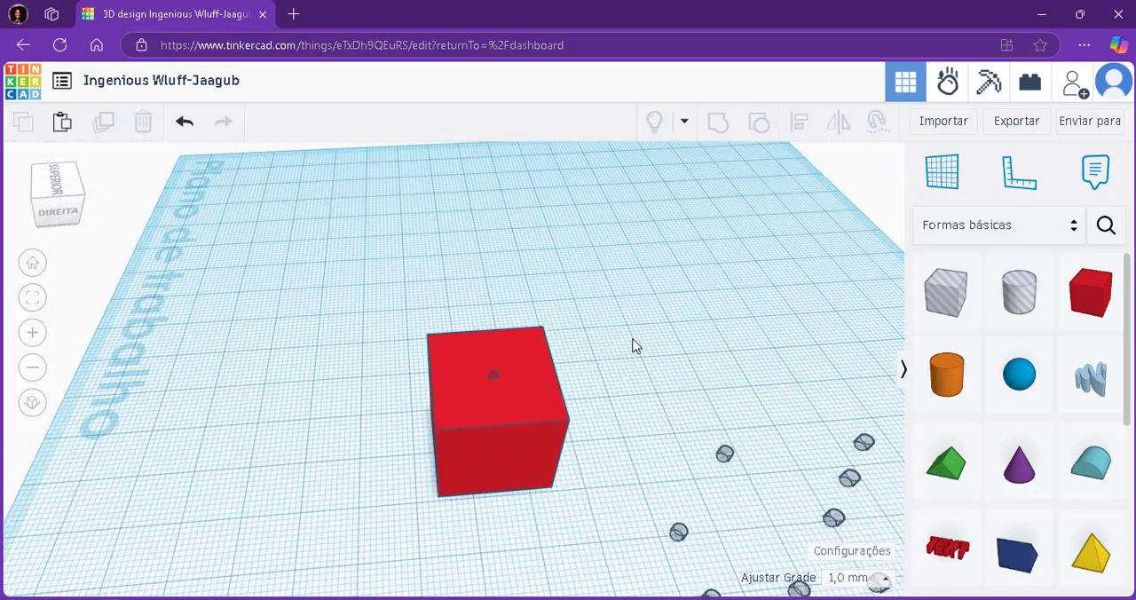
{"action": "right_click_drag", "start_coordinate": [633, 347], "coordinate": [763, 413]}
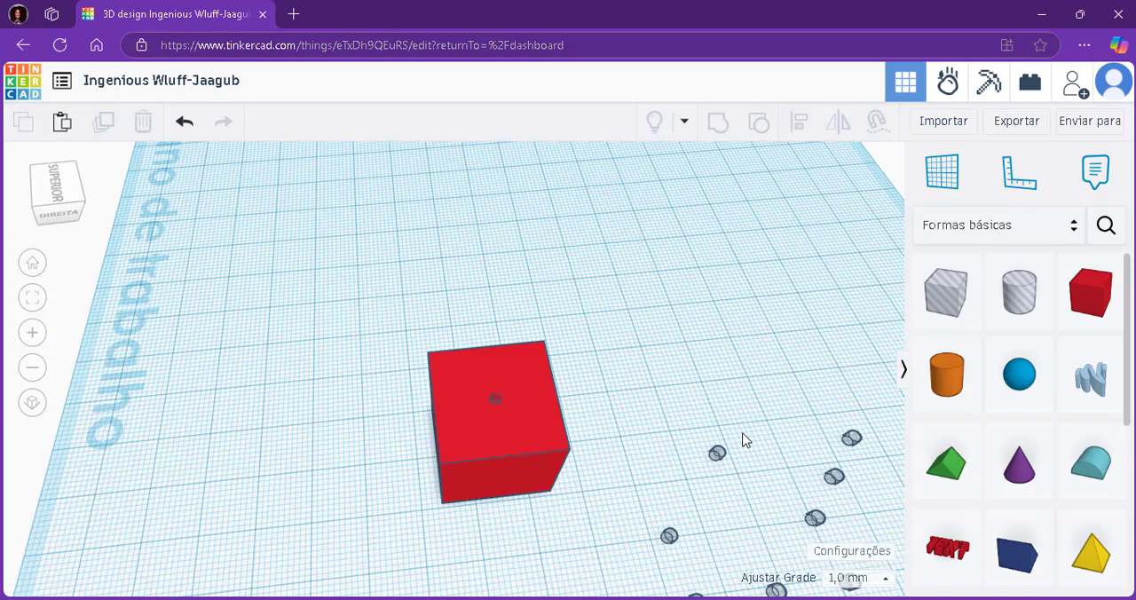
{"action": "left_click_drag", "start_coordinate": [745, 424], "coordinate": [650, 559]}
{"action": "left_click_drag", "start_coordinate": [652, 562], "coordinate": [657, 555]}
{"action": "left_click_drag", "start_coordinate": [751, 412], "coordinate": [649, 563]}
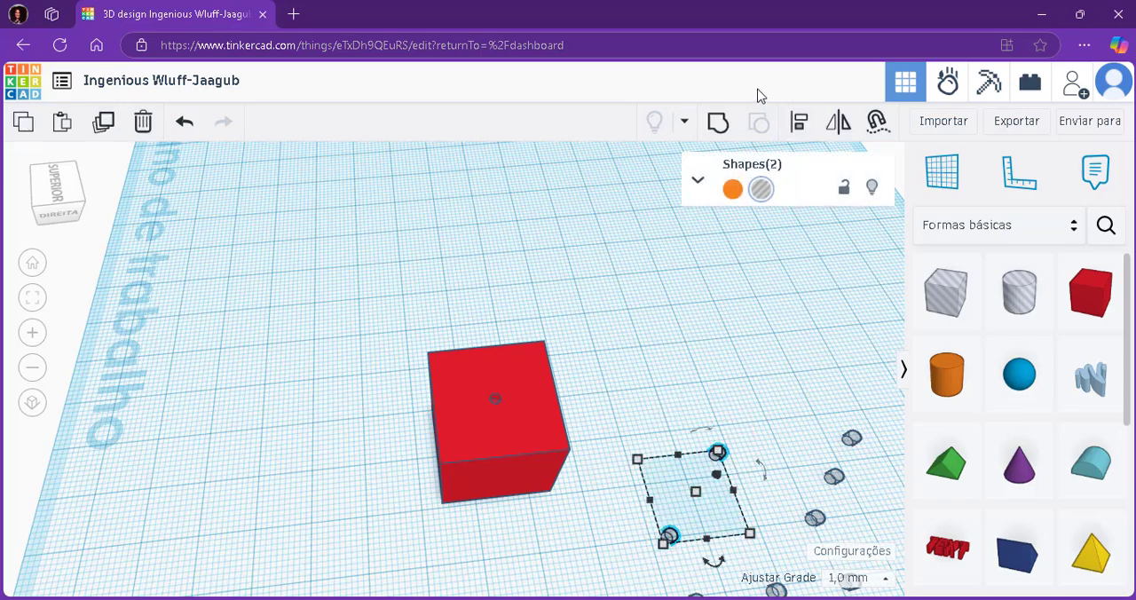
{"action": "left_click", "coordinate": [717, 123]}
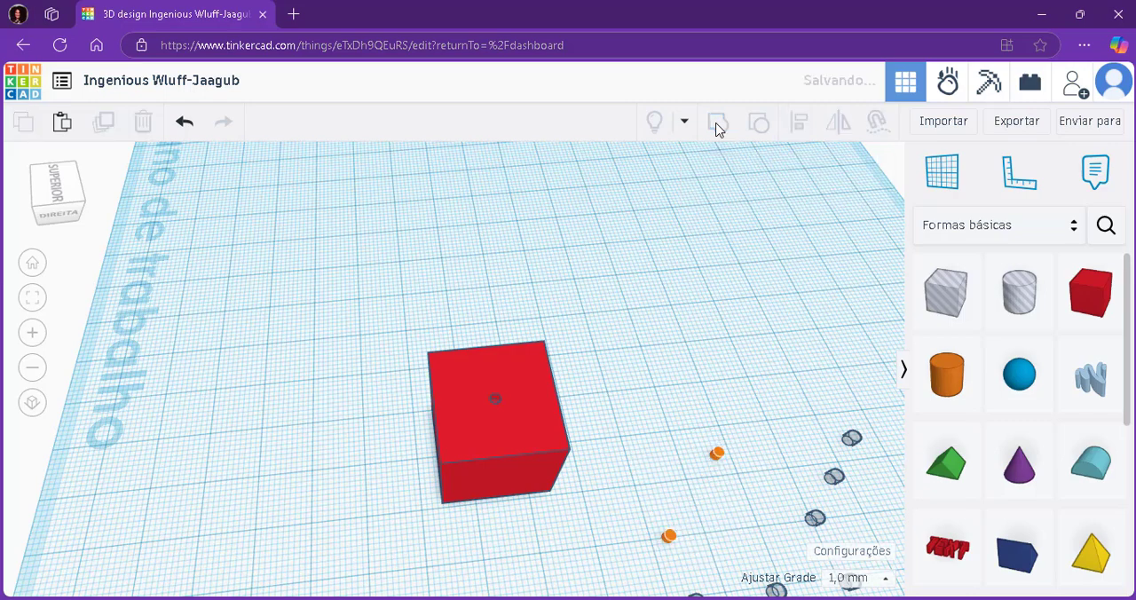
Move the grouped two-dot pattern about 25 mm along one horizontal axis and 8 mm along the other, beside the red box.
{"action": "left_click", "coordinate": [736, 401]}
{"action": "right_click_drag", "start_coordinate": [736, 401], "coordinate": [728, 477]}
{"action": "left_click_drag", "start_coordinate": [728, 477], "coordinate": [662, 401]}
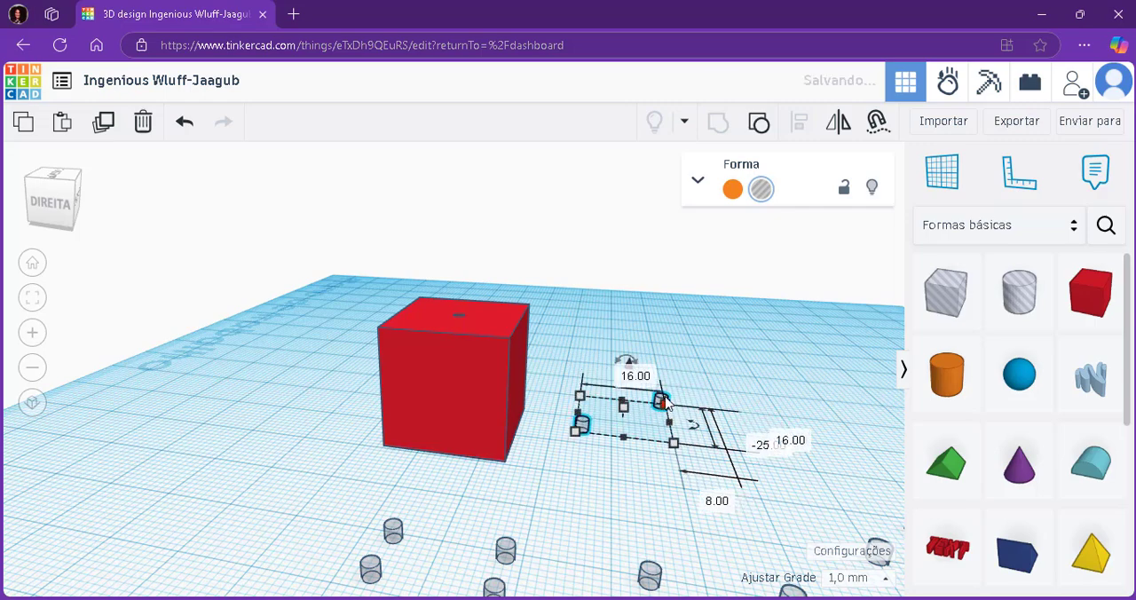
{"action": "left_click", "coordinate": [769, 357]}
{"action": "right_click_drag", "start_coordinate": [738, 357], "coordinate": [522, 441]}
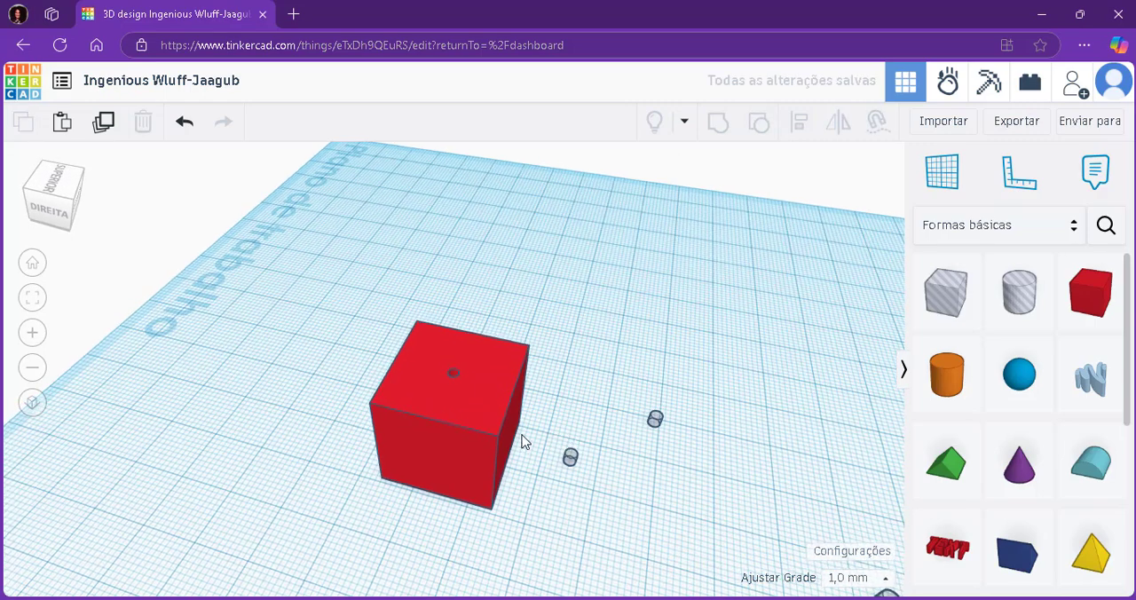
Centre-align the two-dot hole pattern with the red box along both horizontal axes.
{"action": "left_click_drag", "start_coordinate": [716, 294], "coordinate": [350, 534]}
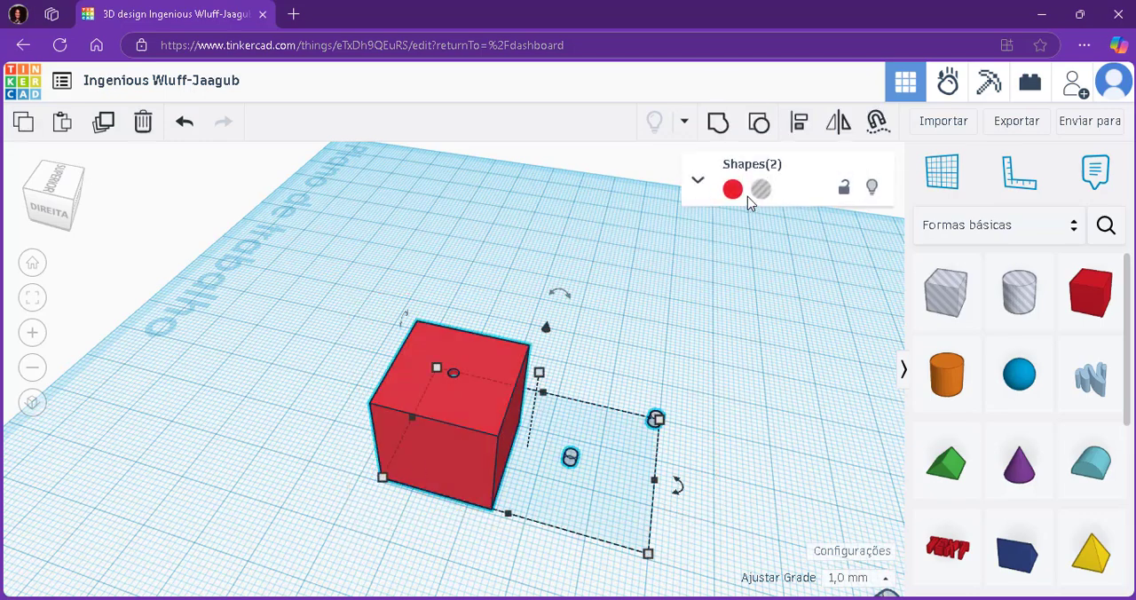
{"action": "left_click", "coordinate": [798, 131]}
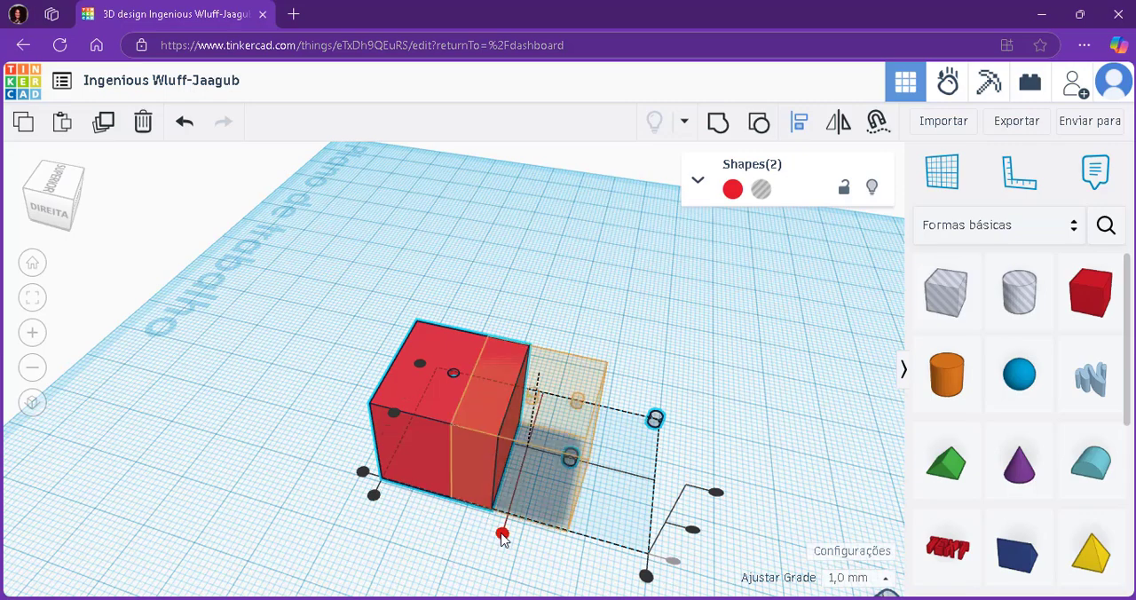
{"action": "left_click", "coordinate": [502, 535]}
{"action": "right_click_drag", "start_coordinate": [684, 459], "coordinate": [609, 458]}
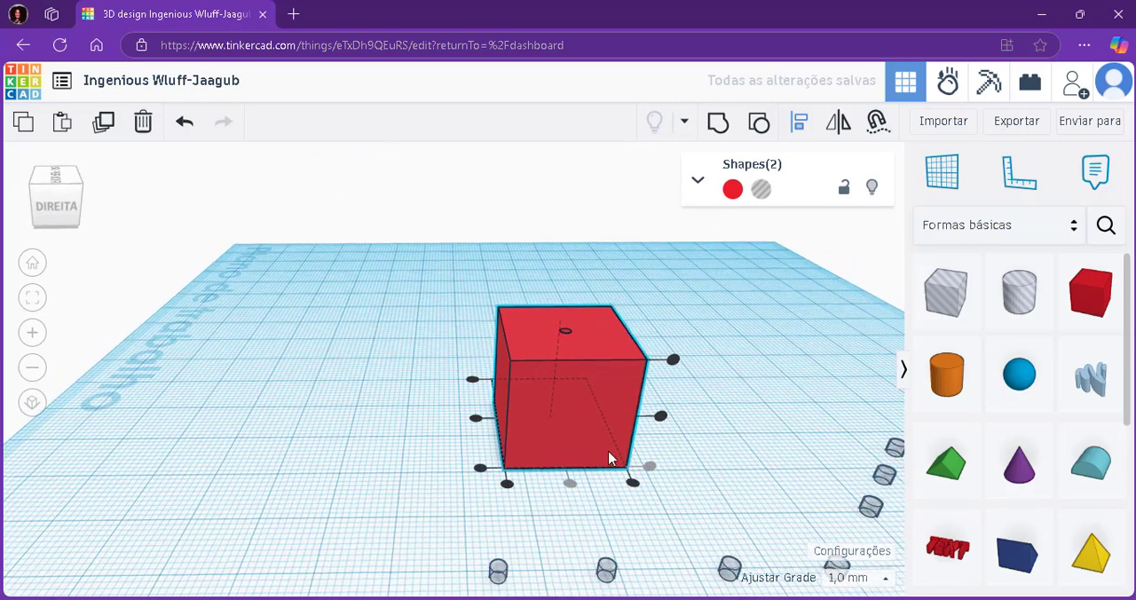
{"action": "left_click", "coordinate": [475, 420]}
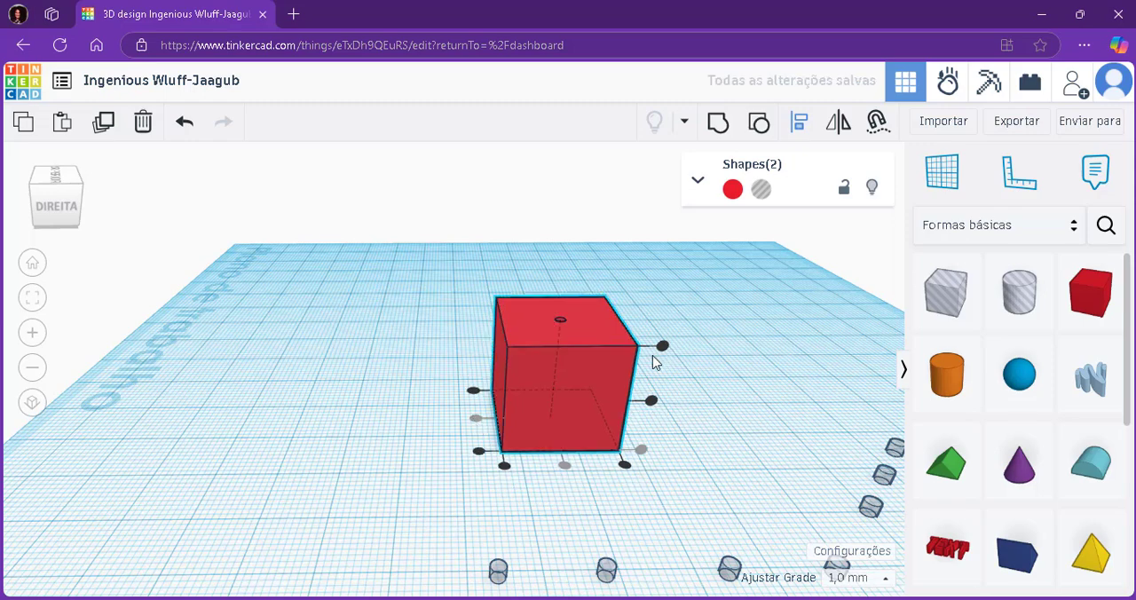
Examine the red box from the side, top and underside to check the placement of the two-dot pattern.
{"action": "right_click_drag", "start_coordinate": [659, 472], "coordinate": [642, 354]}
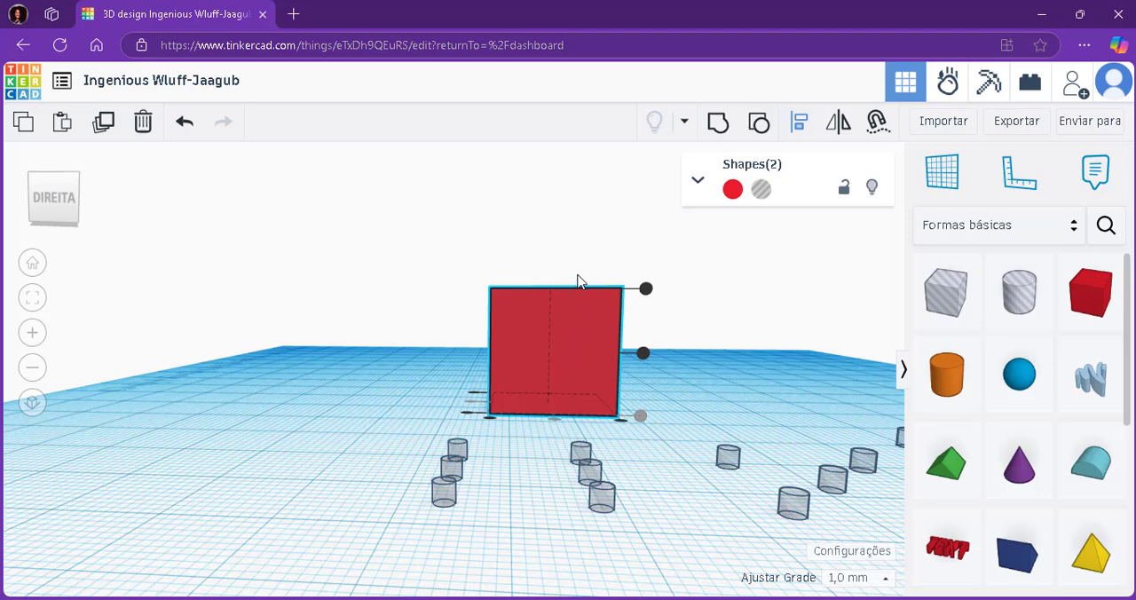
{"action": "right_click_drag", "start_coordinate": [598, 296], "coordinate": [533, 370]}
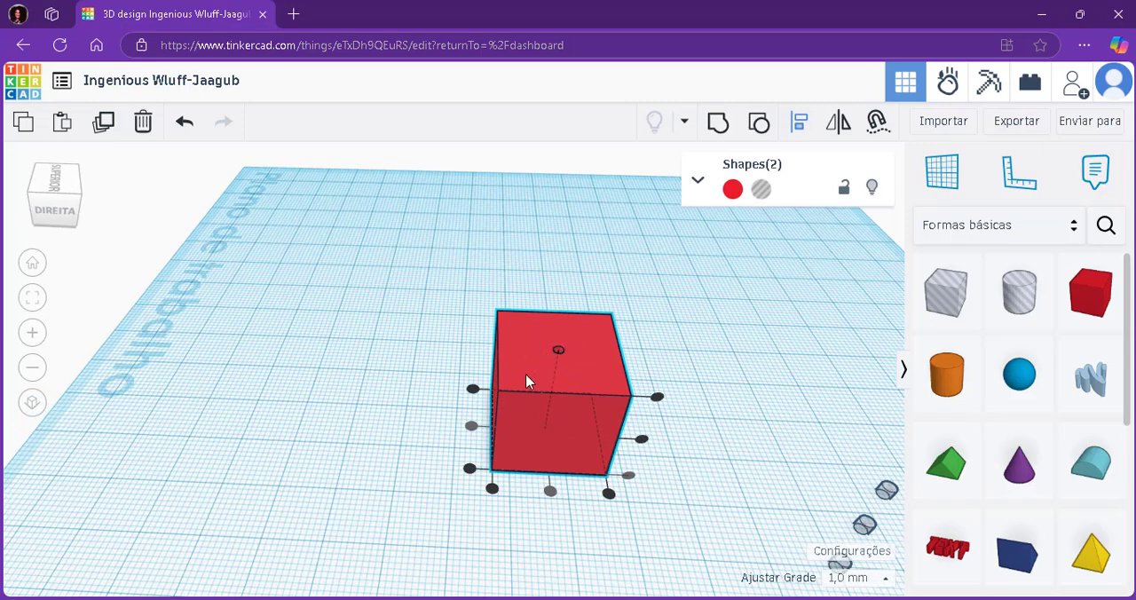
{"action": "right_click_drag", "start_coordinate": [586, 450], "coordinate": [547, 367]}
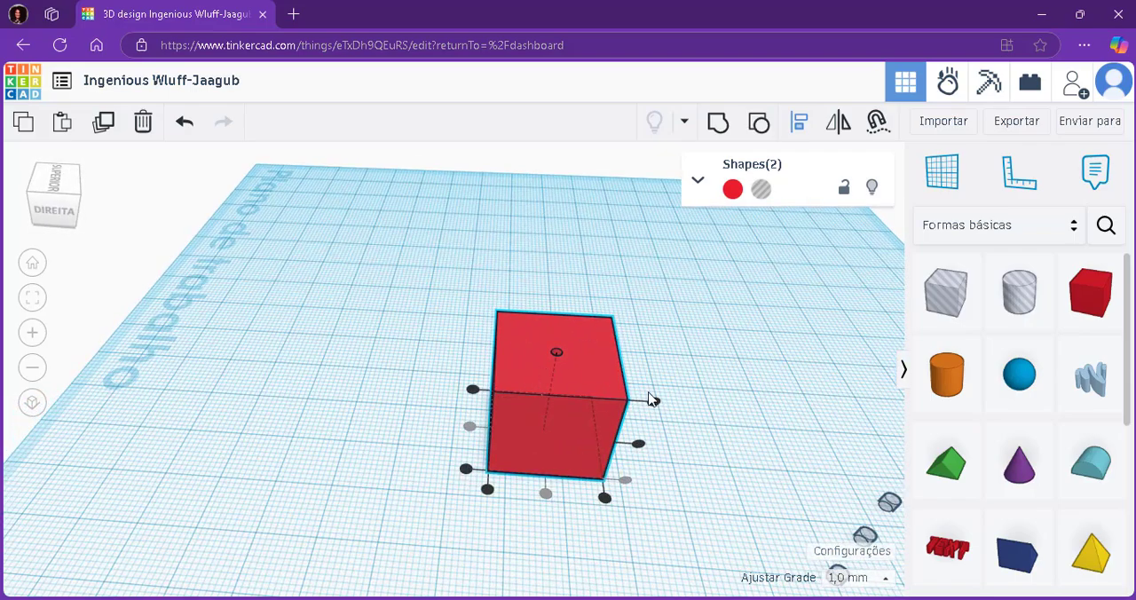
{"action": "right_click_drag", "start_coordinate": [652, 399], "coordinate": [713, 462]}
{"action": "right_click_drag", "start_coordinate": [637, 471], "coordinate": [531, 344]}
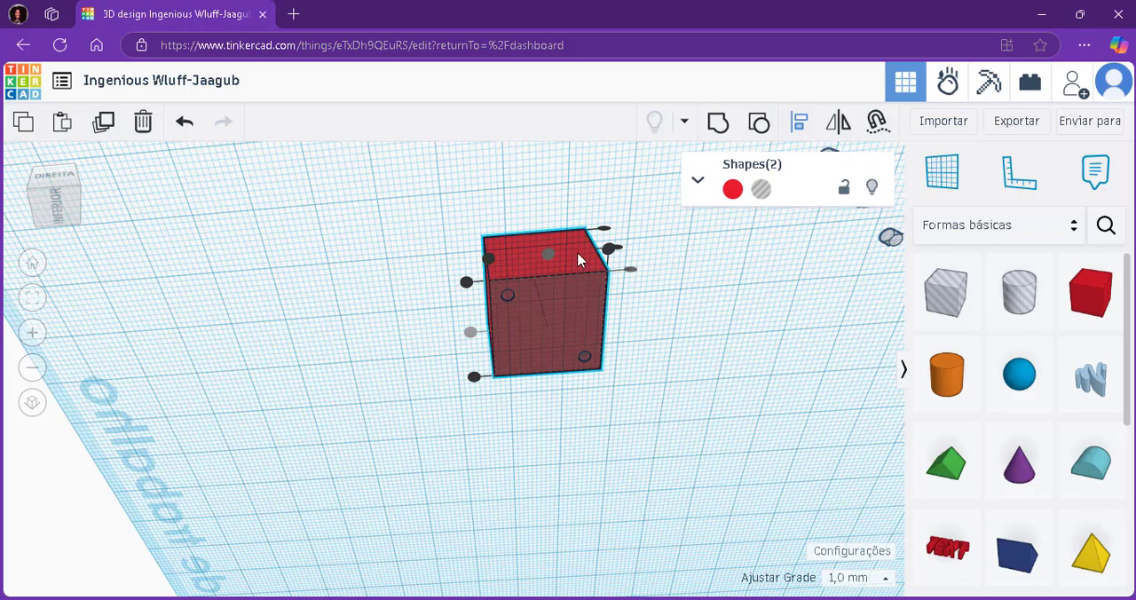
{"action": "scroll", "coordinate": [578, 258], "scroll_direction": "up", "scroll_amount": 5}
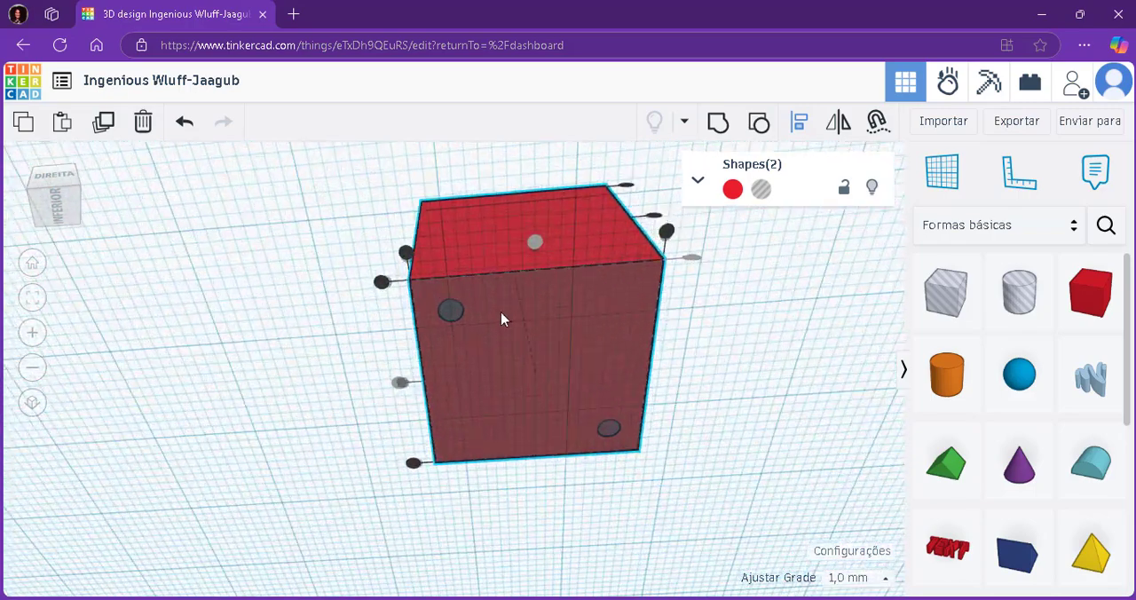
{"action": "scroll", "coordinate": [501, 318], "scroll_direction": "up", "scroll_amount": 3}
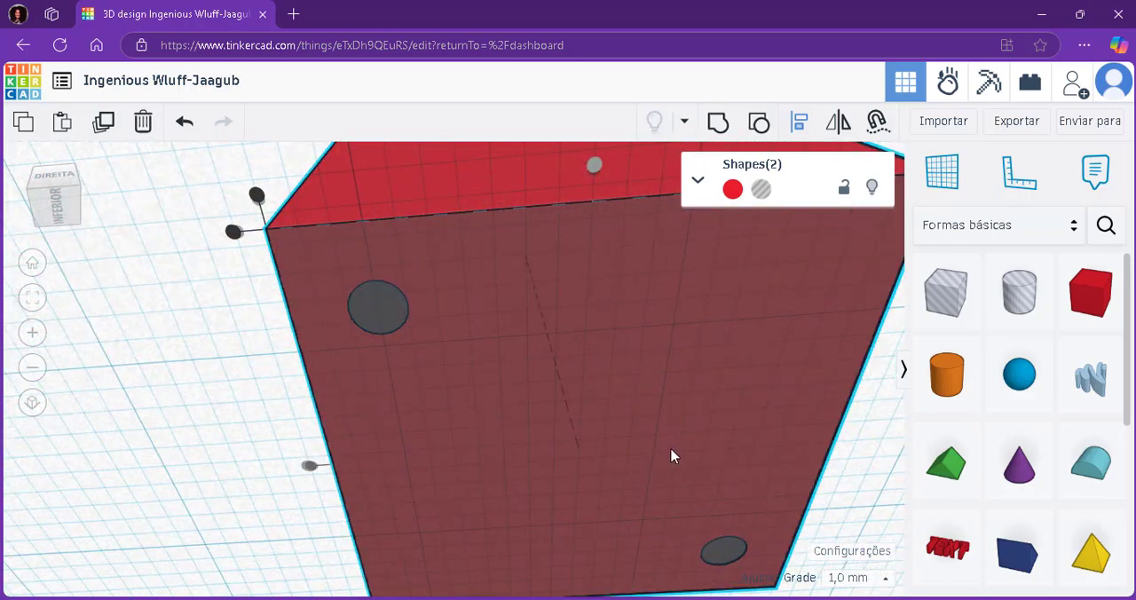
{"action": "scroll", "coordinate": [669, 451], "scroll_direction": "down", "scroll_amount": 5}
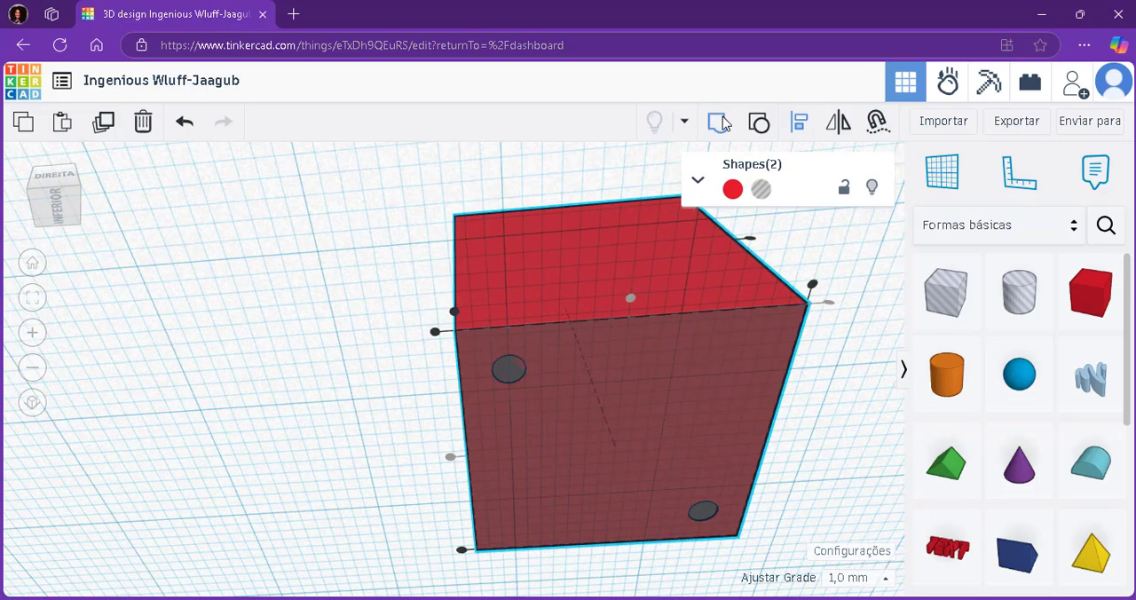
Group the aligned two-dot hole pattern with the red box to cut it into the underside, and examine the result.
{"action": "left_click", "coordinate": [722, 123]}
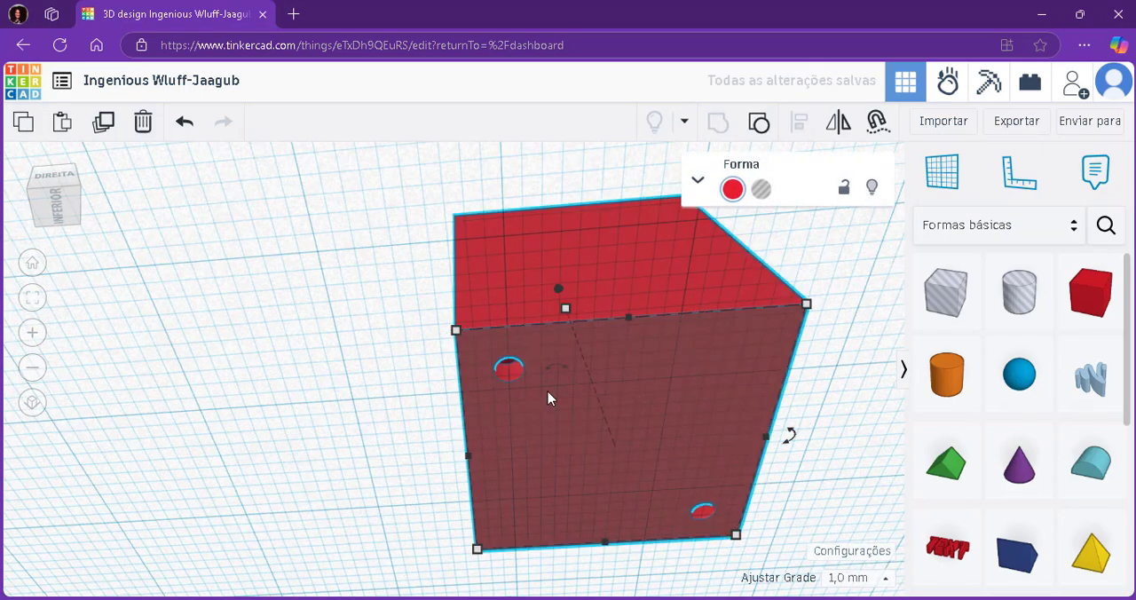
{"action": "right_click_drag", "start_coordinate": [547, 391], "coordinate": [632, 522]}
{"action": "scroll", "coordinate": [507, 387], "scroll_direction": "down", "scroll_amount": 3}
{"action": "scroll", "coordinate": [508, 385], "scroll_direction": "up", "scroll_amount": 6}
{"action": "scroll", "coordinate": [526, 368], "scroll_direction": "up", "scroll_amount": 2}
{"action": "scroll", "coordinate": [609, 422], "scroll_direction": "down", "scroll_amount": 4}
{"action": "scroll", "coordinate": [609, 422], "scroll_direction": "down", "scroll_amount": 3}
{"action": "right_click_drag", "start_coordinate": [733, 342], "coordinate": [494, 338]}
{"action": "scroll", "coordinate": [775, 417], "scroll_direction": "down", "scroll_amount": 5}
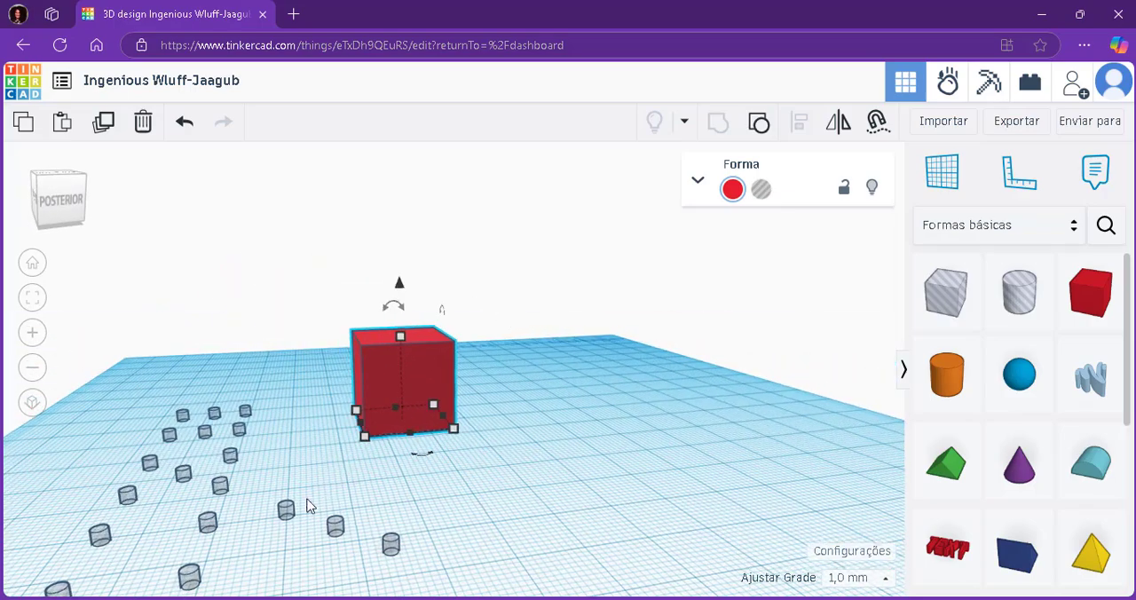
Group the three diagonal hole cylinders nearest the red box into a single three-dot hole pattern.
{"action": "left_click", "coordinate": [289, 519]}
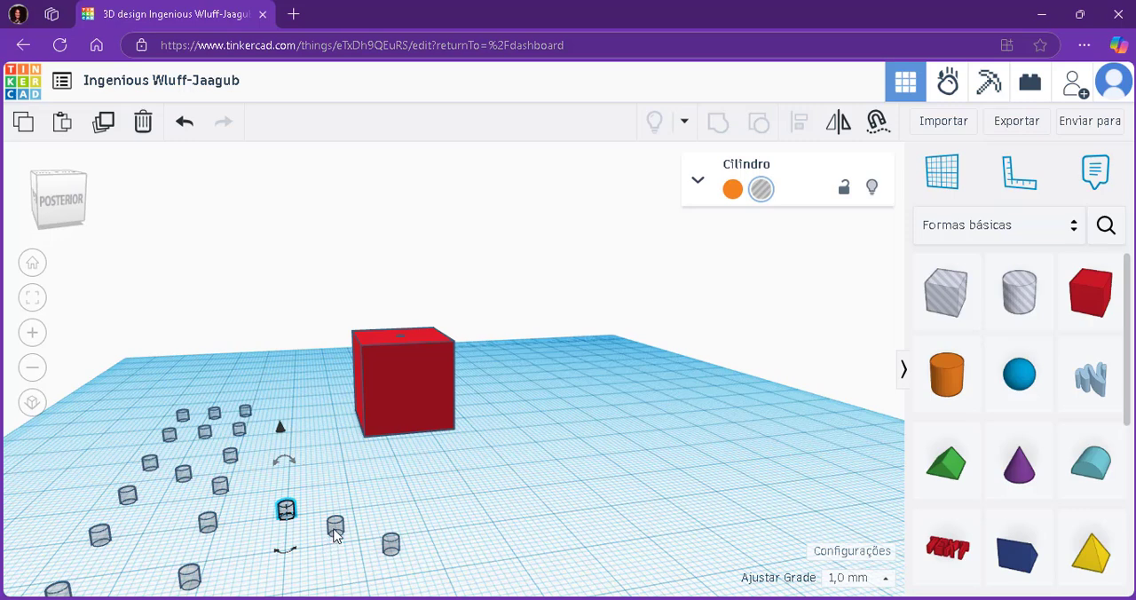
{"action": "left_click", "coordinate": [335, 530], "text": "shift"}
{"action": "left_click", "coordinate": [391, 543], "text": "shift"}
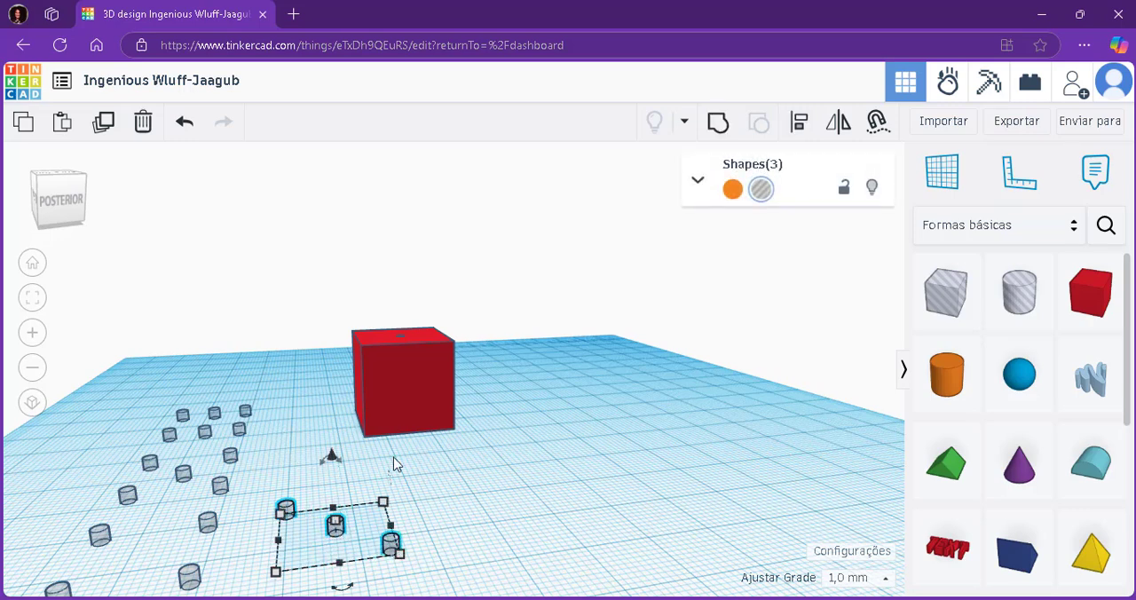
{"action": "left_click", "coordinate": [715, 124]}
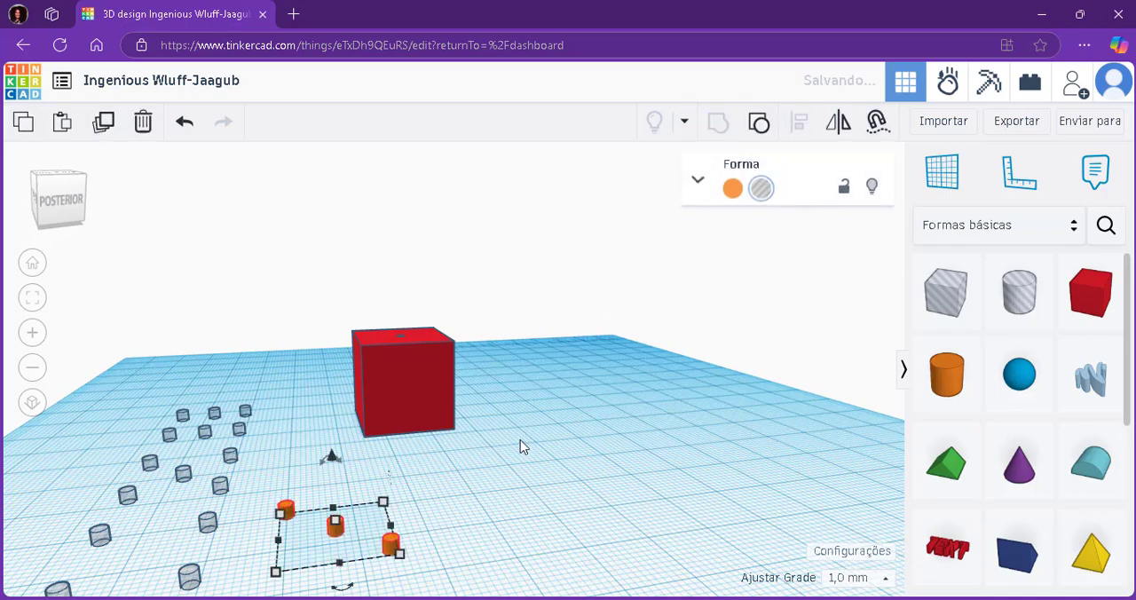
Rotate the red box 90° about a horizontal axis, turning its one-dot face from the top to the side.
{"action": "right_click_drag", "start_coordinate": [578, 450], "coordinate": [753, 460]}
{"action": "left_click", "coordinate": [716, 420]}
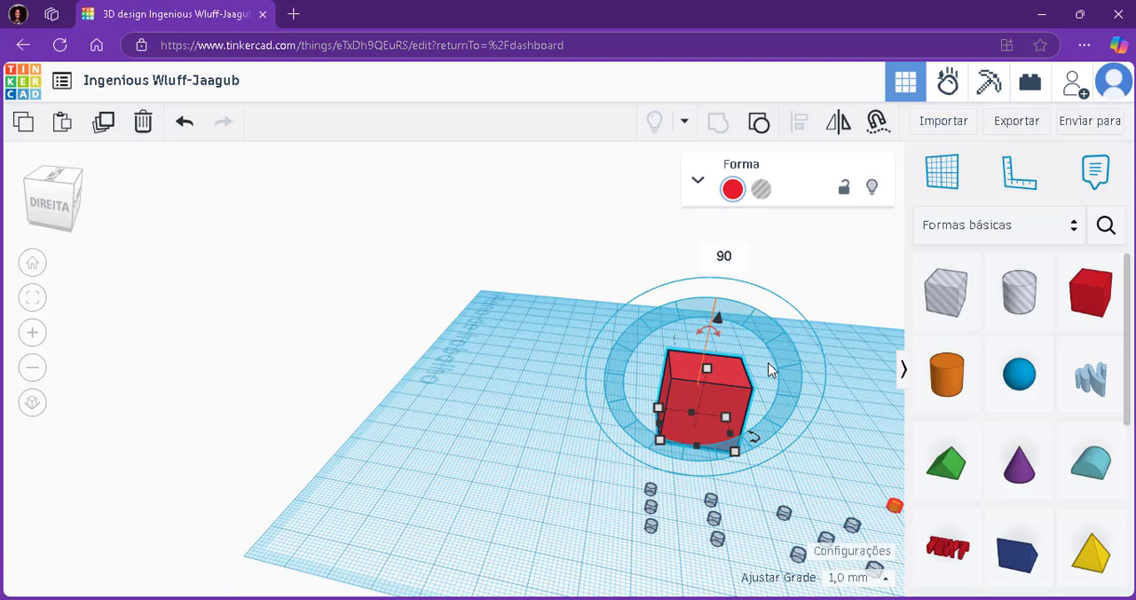
{"action": "key", "text": "Return"}
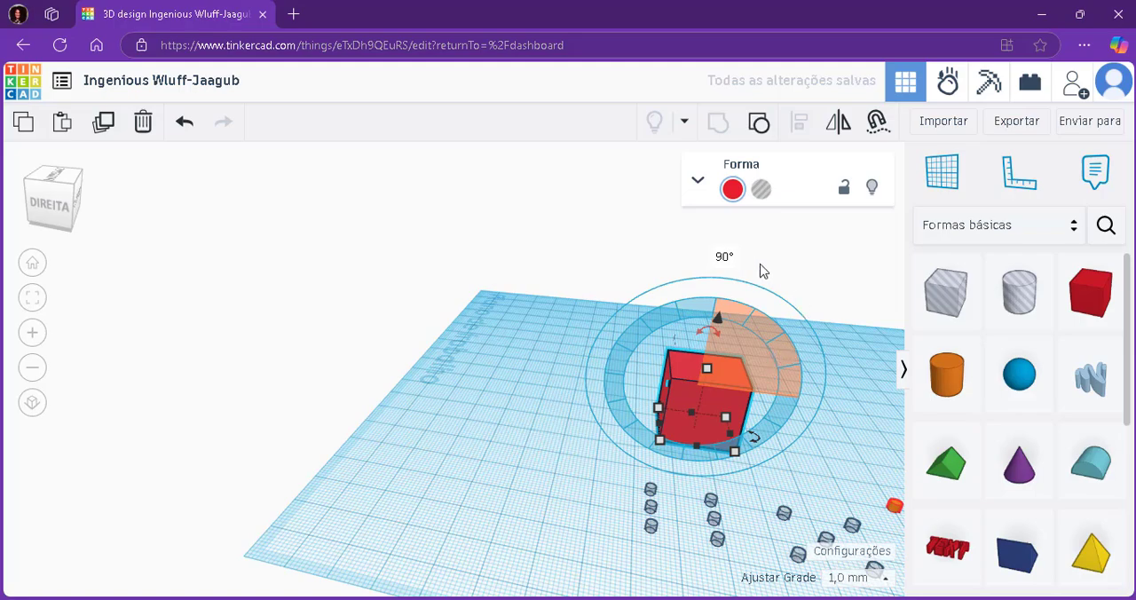
{"action": "left_click", "coordinate": [593, 274]}
Select the three-dot hole pattern with the red box and centre-align them along one horizontal axis.
{"action": "right_click_drag", "start_coordinate": [563, 369], "coordinate": [437, 359]}
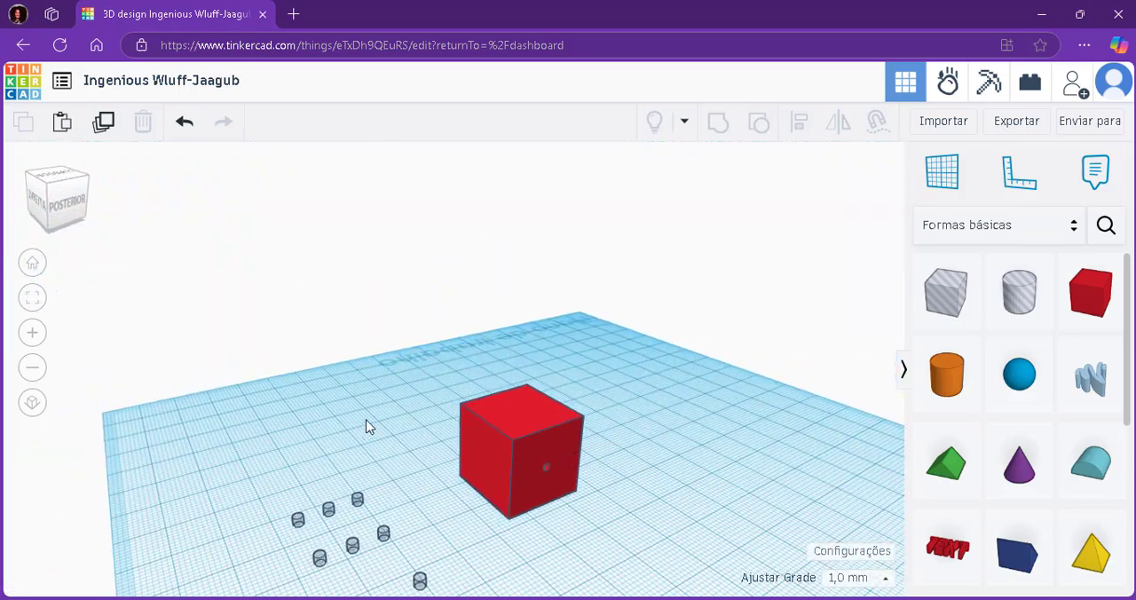
{"action": "right_click_drag", "start_coordinate": [368, 426], "coordinate": [678, 425]}
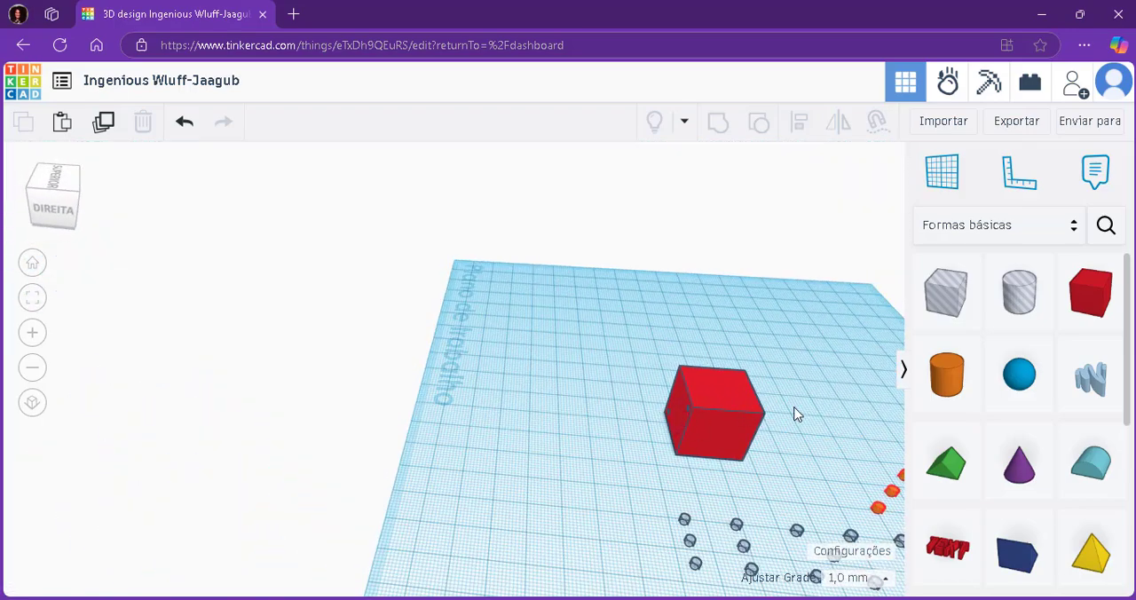
{"action": "right_click_drag", "start_coordinate": [796, 414], "coordinate": [580, 431]}
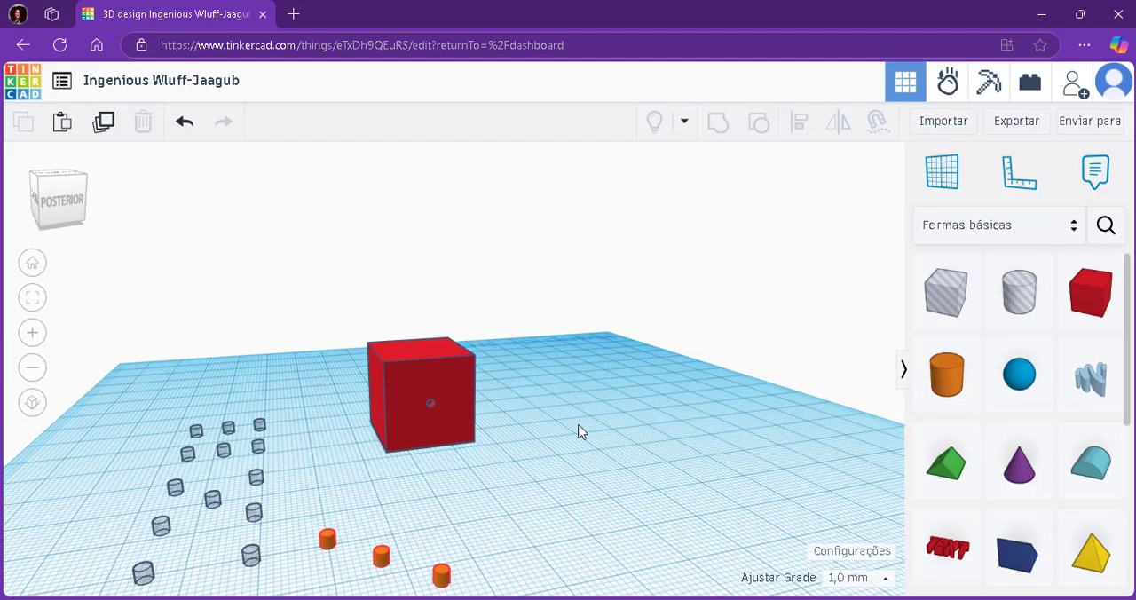
{"action": "left_click", "coordinate": [381, 557]}
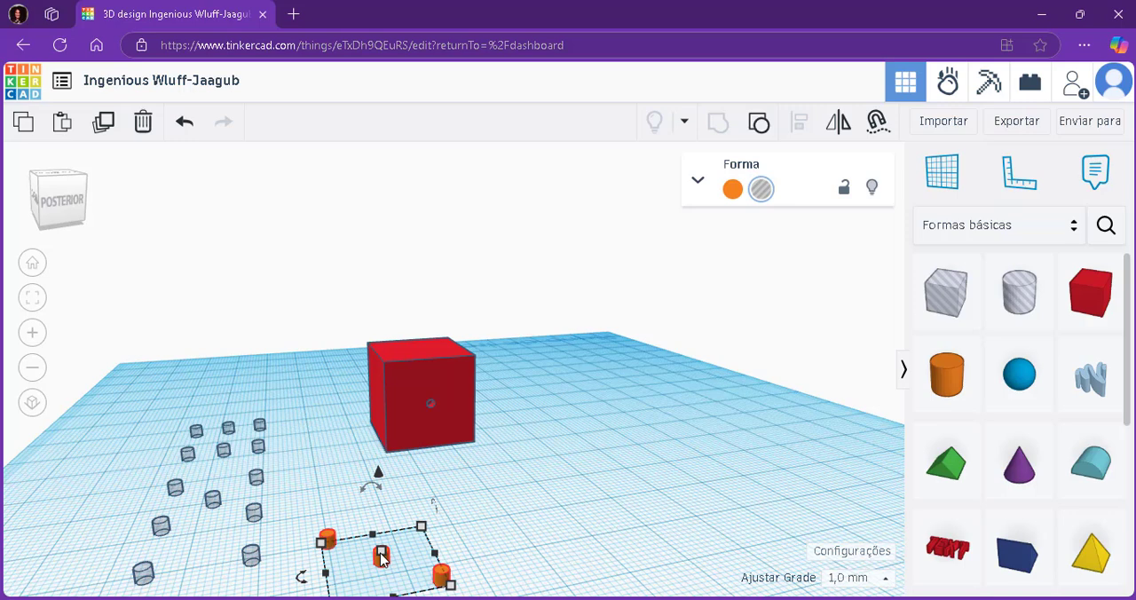
{"action": "left_click", "coordinate": [454, 388], "text": "shift"}
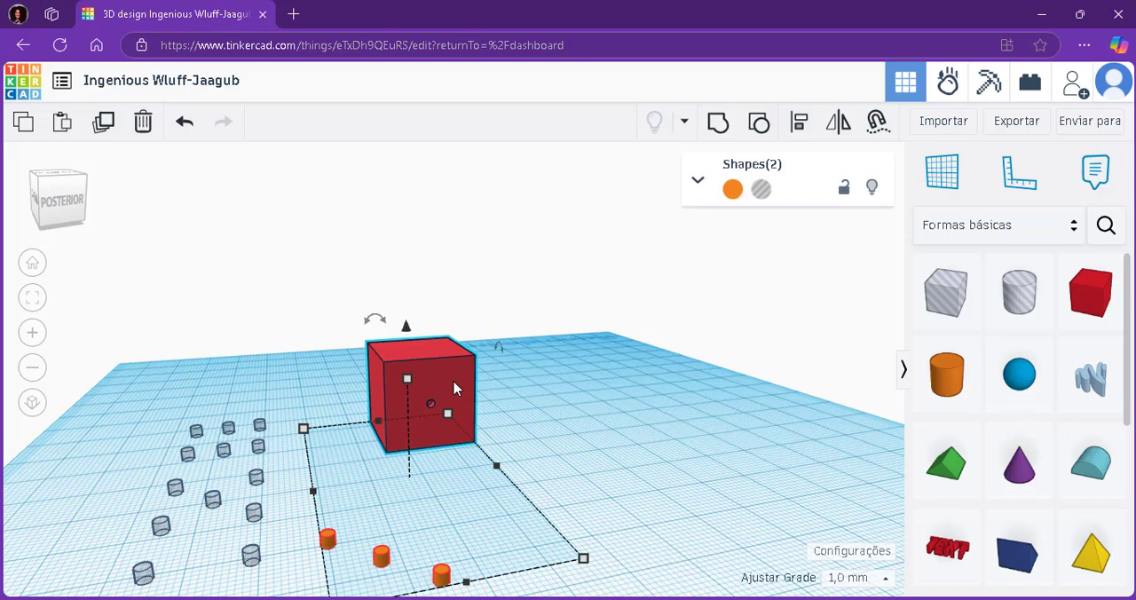
{"action": "left_click", "coordinate": [798, 128]}
{"action": "scroll", "coordinate": [422, 513], "scroll_direction": "down", "scroll_amount": 2}
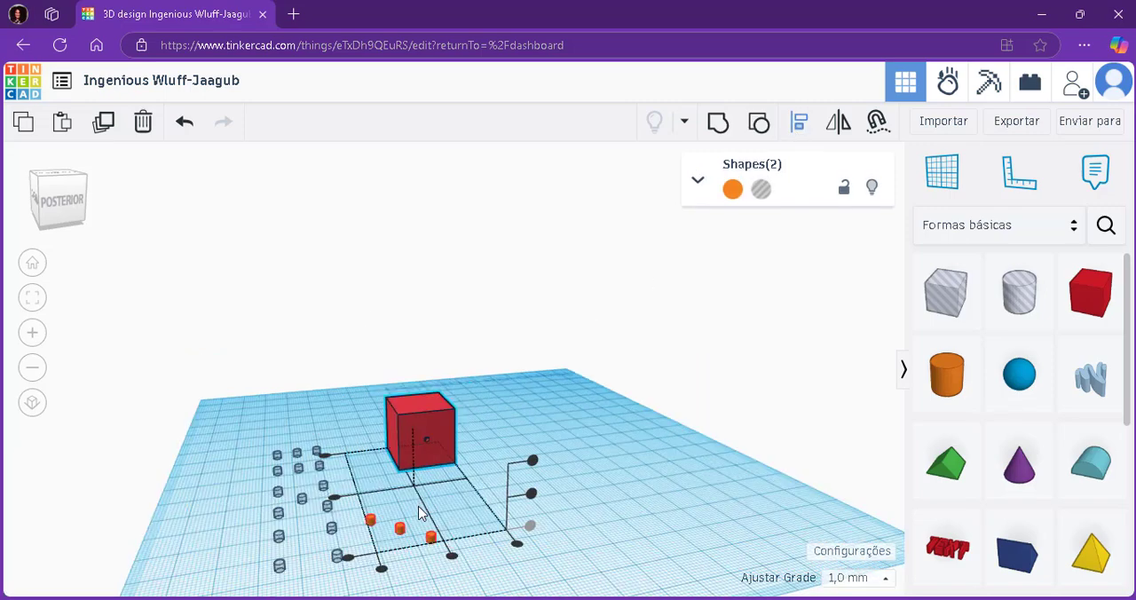
{"action": "left_click", "coordinate": [335, 507]}
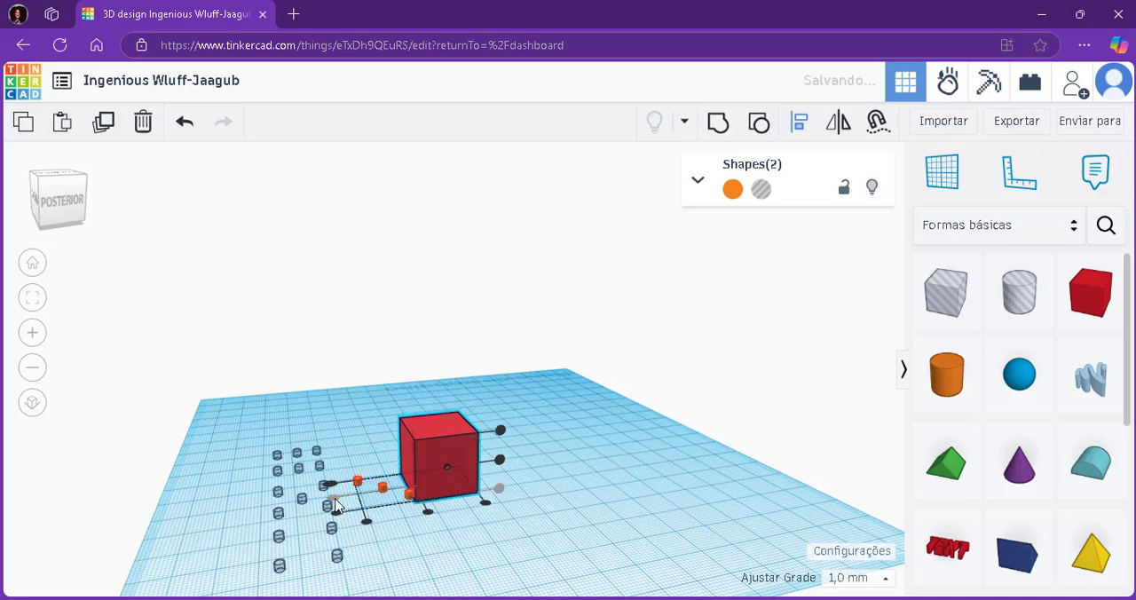
Centre-align the three-dot pattern with the red box along the other horizontal axis and make it flush with the top face.
{"action": "scroll", "coordinate": [520, 528], "scroll_direction": "up", "scroll_amount": 3}
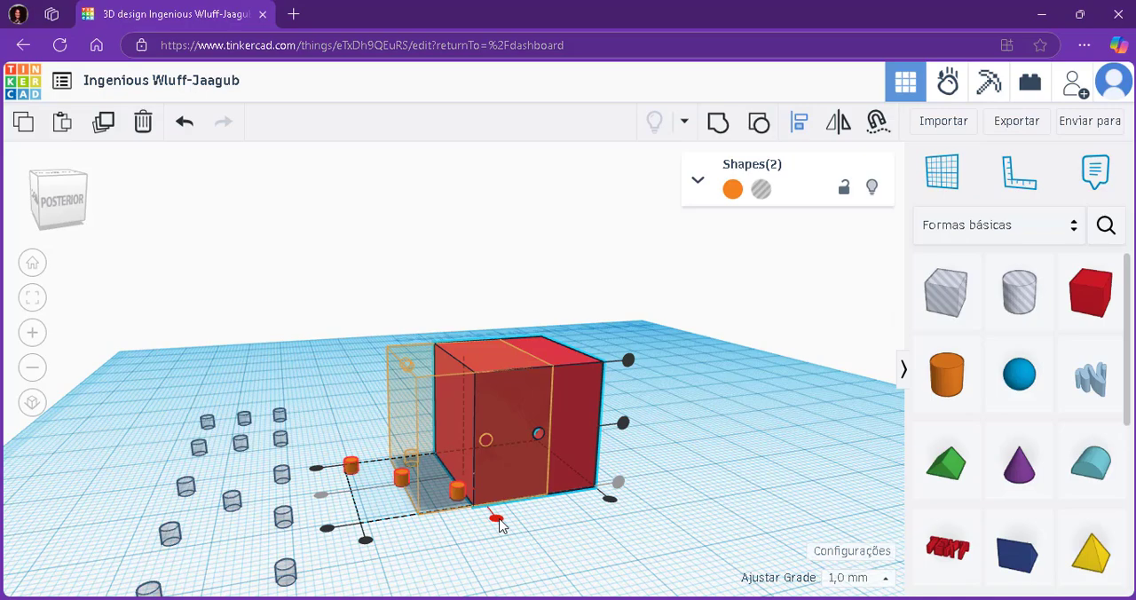
{"action": "left_click", "coordinate": [498, 521]}
{"action": "right_click_drag", "start_coordinate": [639, 509], "coordinate": [627, 431]}
{"action": "right_click_drag", "start_coordinate": [509, 259], "coordinate": [639, 379]}
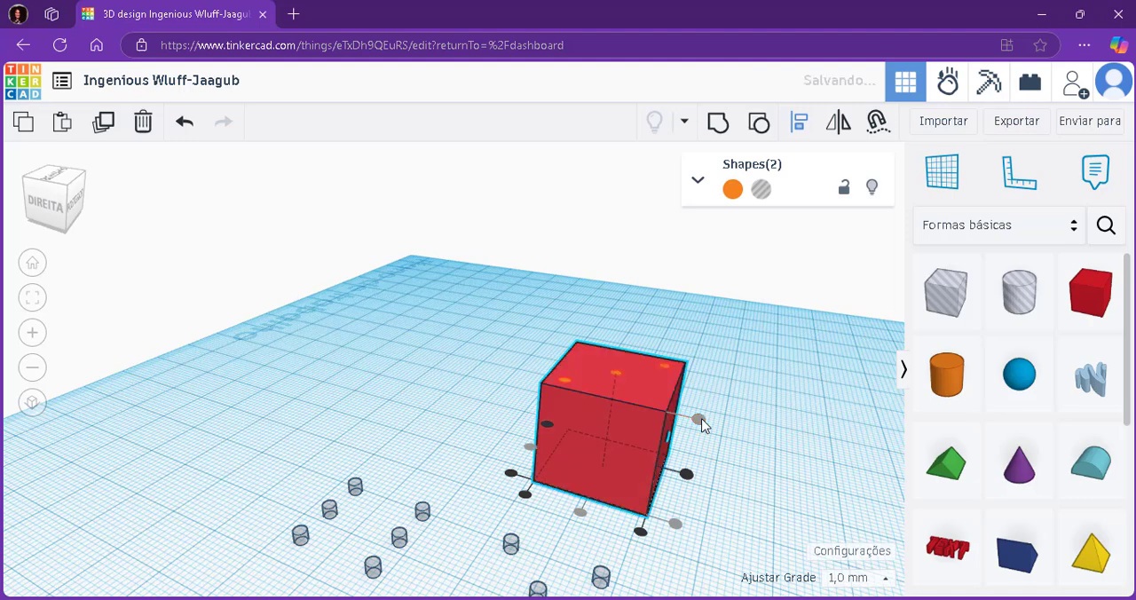
{"action": "right_click_drag", "start_coordinate": [751, 347], "coordinate": [515, 401]}
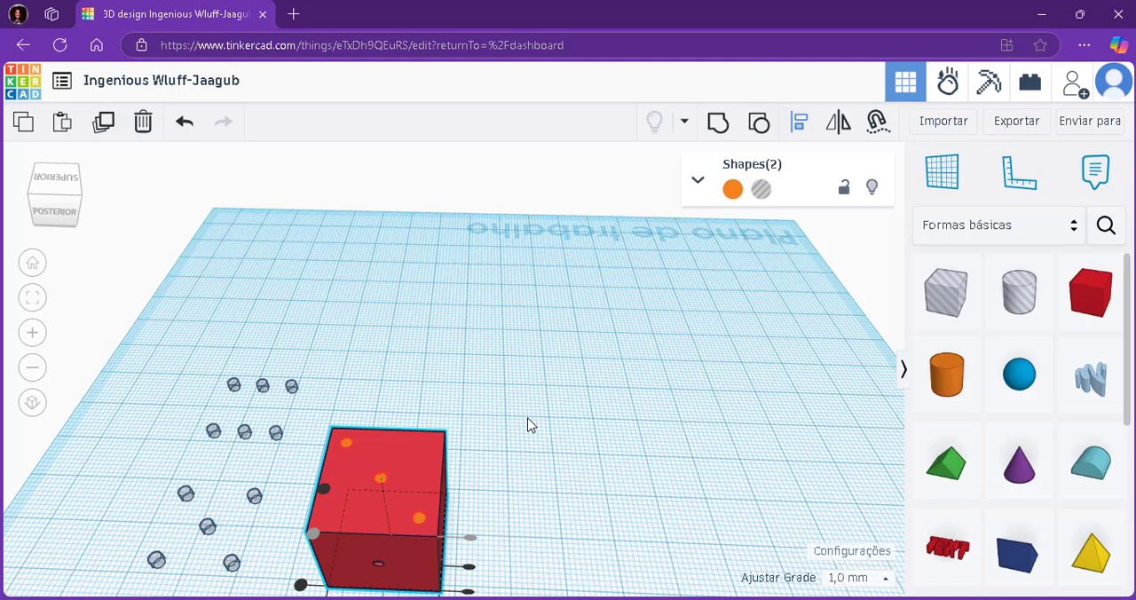
Group the three-dot pattern with the red box to cut three holes into its top face, and inspect the faces.
{"action": "left_click", "coordinate": [719, 127]}
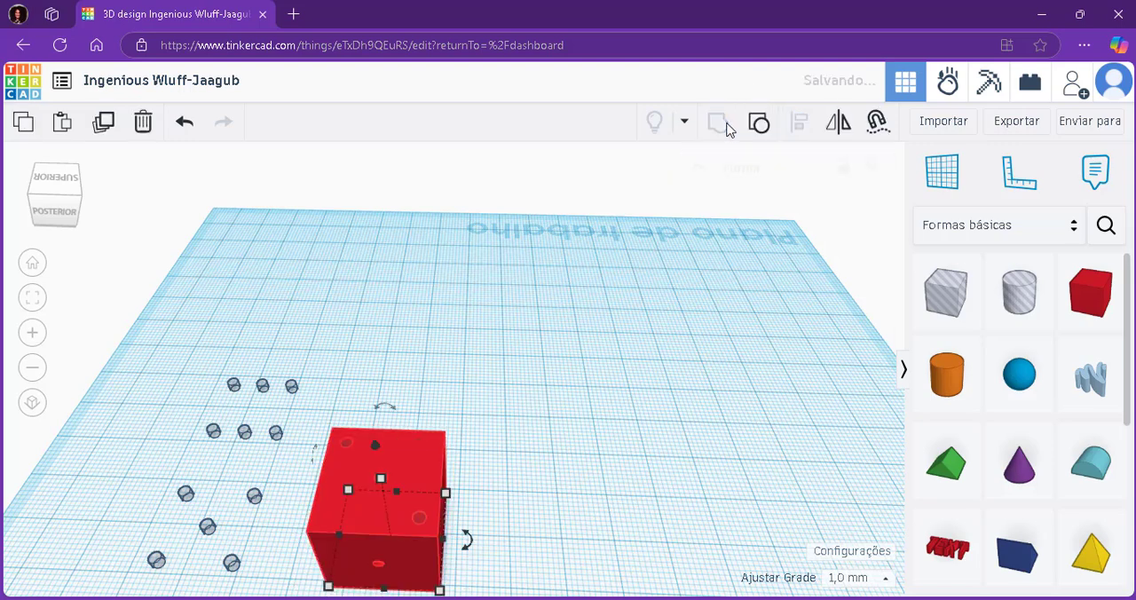
{"action": "left_click", "coordinate": [563, 426]}
{"action": "right_click_drag", "start_coordinate": [563, 427], "coordinate": [553, 509]}
{"action": "scroll", "coordinate": [603, 497], "scroll_direction": "up", "scroll_amount": 6}
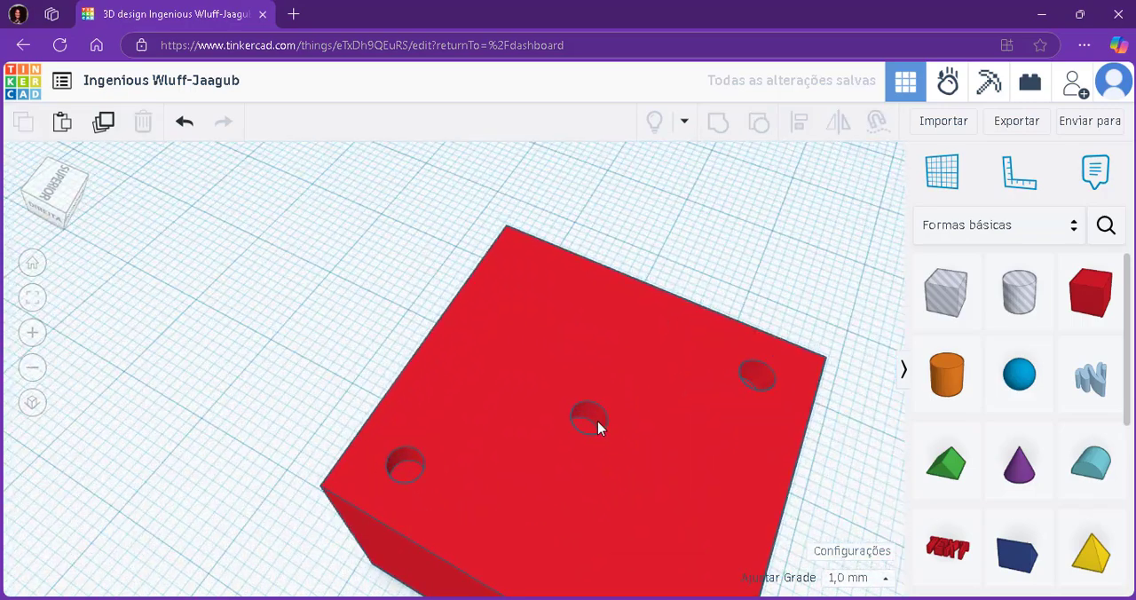
{"action": "scroll", "coordinate": [597, 427], "scroll_direction": "down", "scroll_amount": 5}
{"action": "right_click_drag", "start_coordinate": [734, 497], "coordinate": [631, 469]}
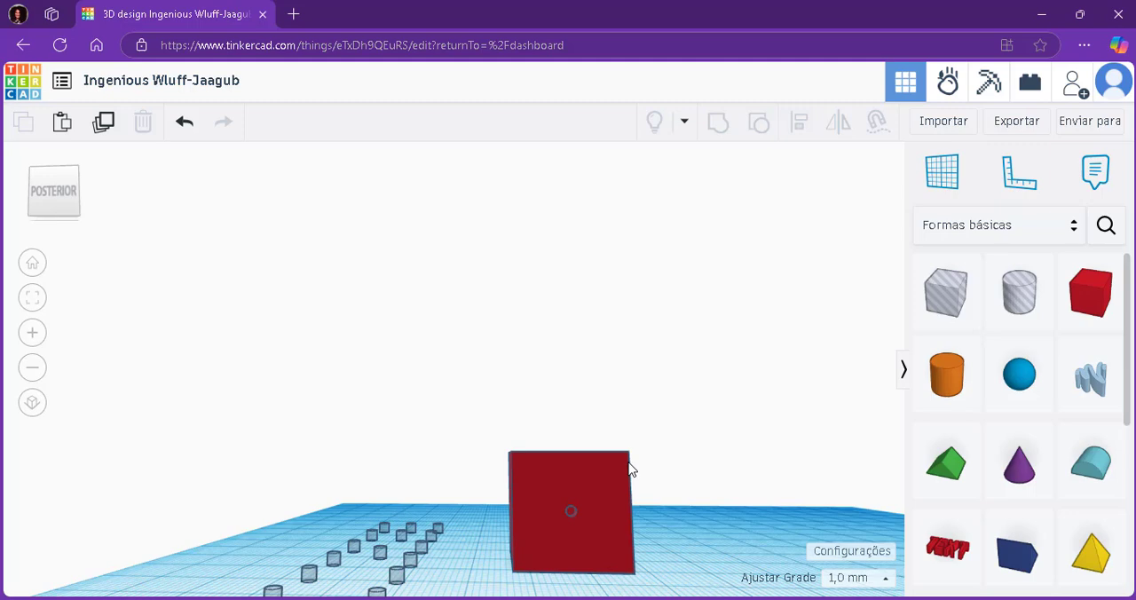
{"action": "right_click_drag", "start_coordinate": [571, 414], "coordinate": [337, 500]}
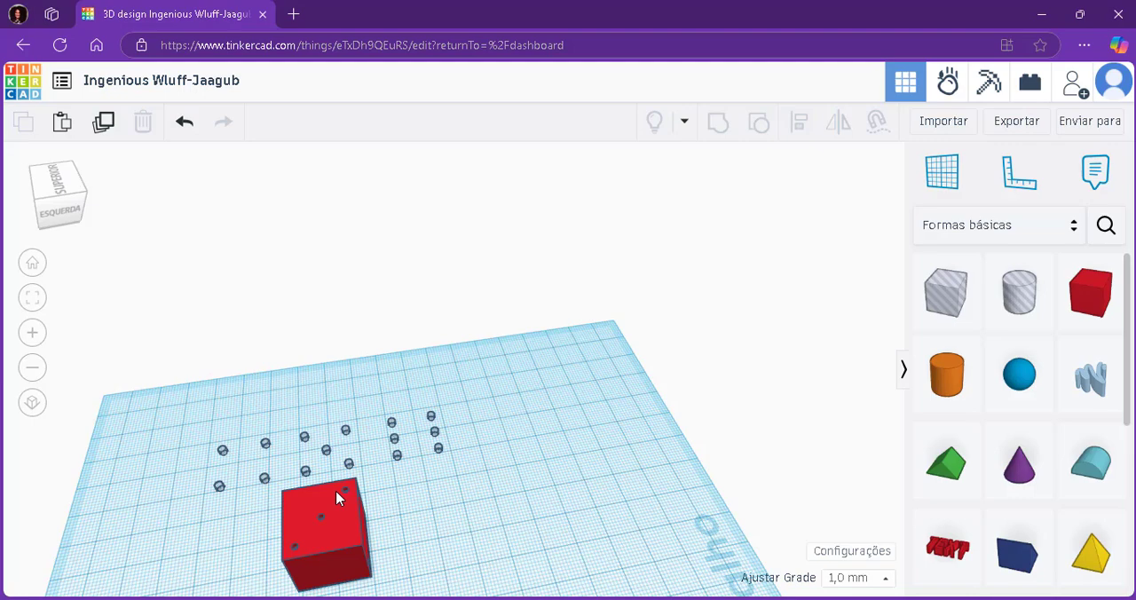
Group the four-cylinder square into a four-dot hole pattern and the neighbouring five cylinders into a five-dot pattern.
{"action": "right_click_drag", "start_coordinate": [338, 500], "coordinate": [736, 538]}
{"action": "scroll", "coordinate": [675, 558], "scroll_direction": "up", "scroll_amount": 6}
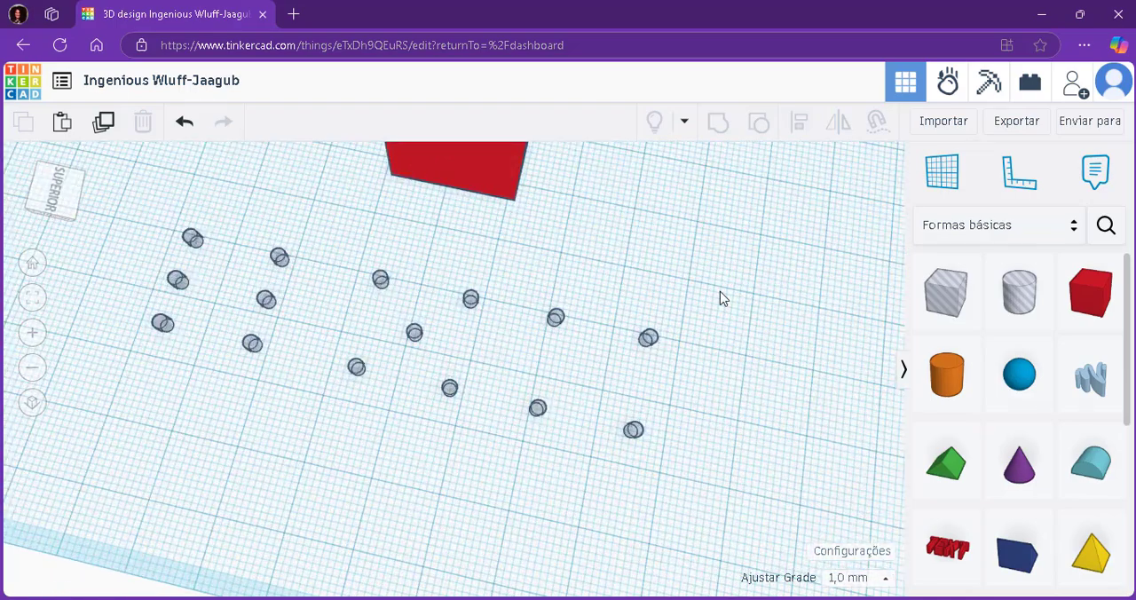
{"action": "left_click_drag", "start_coordinate": [720, 291], "coordinate": [522, 503]}
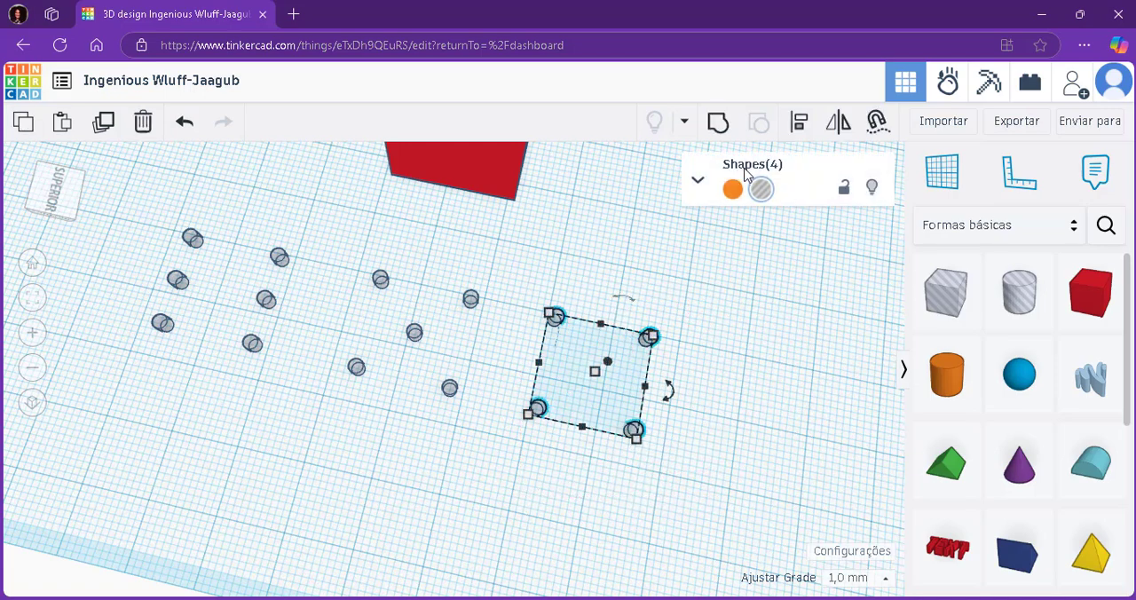
{"action": "left_click", "coordinate": [724, 129]}
{"action": "left_click", "coordinate": [561, 304]}
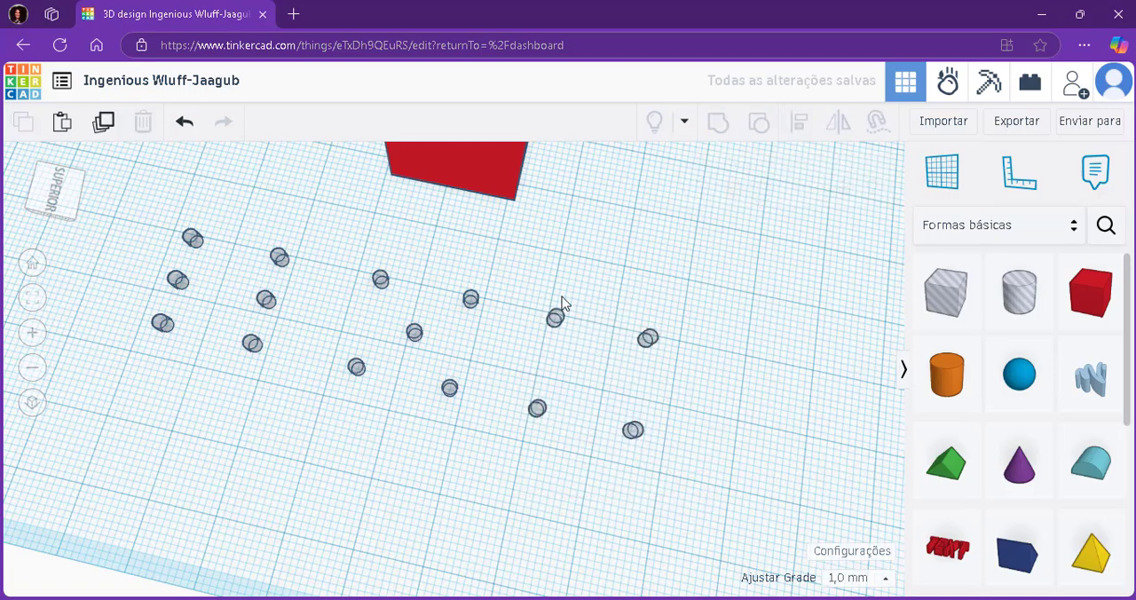
{"action": "left_click_drag", "start_coordinate": [522, 262], "coordinate": [332, 433]}
{"action": "left_click", "coordinate": [719, 124]}
Group the remaining six hole cylinders into a single six-dot pattern.
{"action": "left_click_drag", "start_coordinate": [304, 218], "coordinate": [92, 417]}
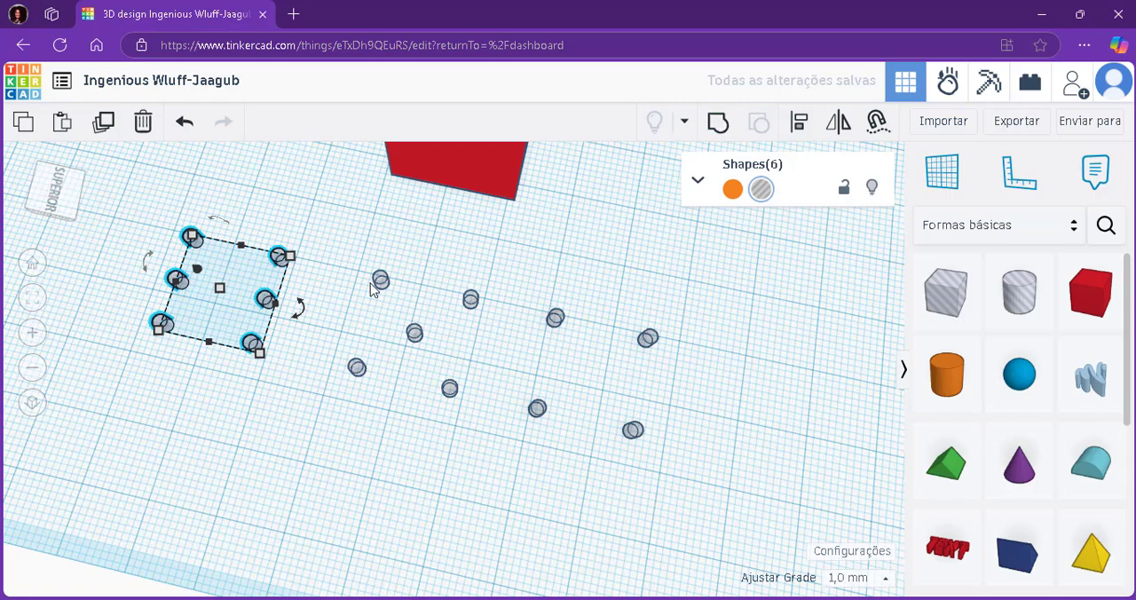
{"action": "left_click_drag", "start_coordinate": [331, 219], "coordinate": [138, 402]}
{"action": "left_click", "coordinate": [724, 124]}
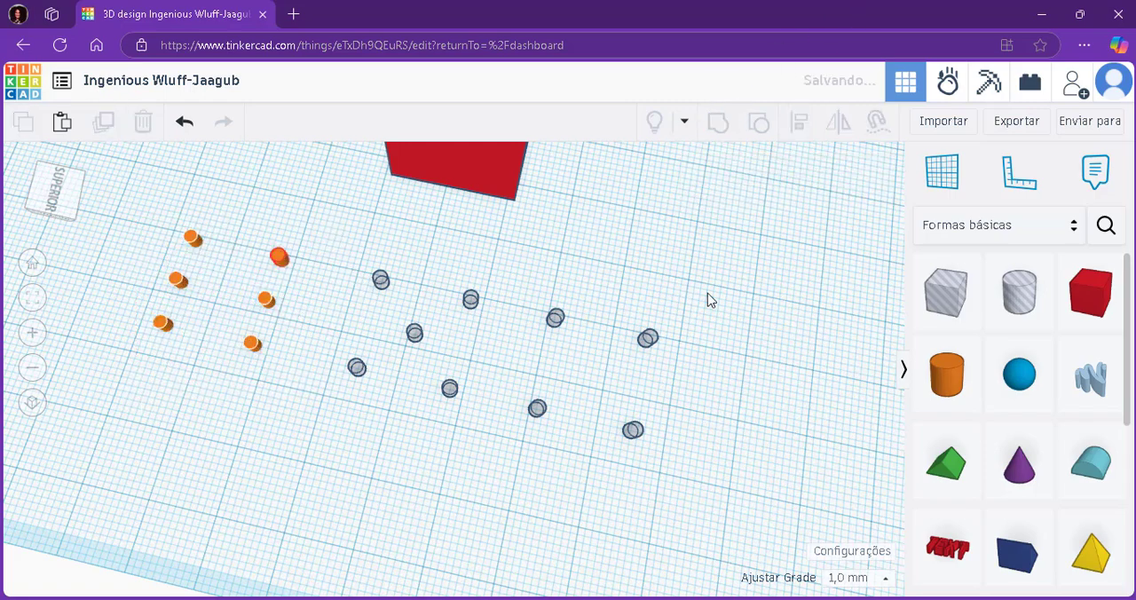
{"action": "left_click", "coordinate": [742, 294]}
Inspect the red box's cut faces and select the four-dot hole pattern together with the box.
{"action": "scroll", "coordinate": [743, 294], "scroll_direction": "down", "scroll_amount": 5}
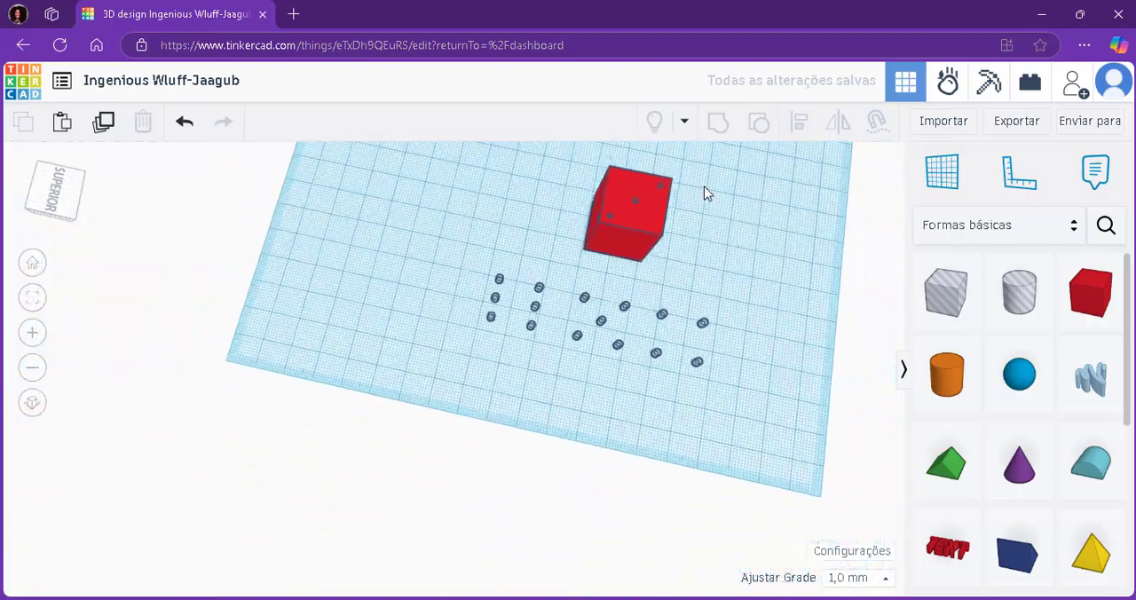
{"action": "scroll", "coordinate": [707, 193], "scroll_direction": "up", "scroll_amount": 5}
{"action": "right_click_drag", "start_coordinate": [703, 253], "coordinate": [625, 289]}
{"action": "left_click", "coordinate": [636, 284]}
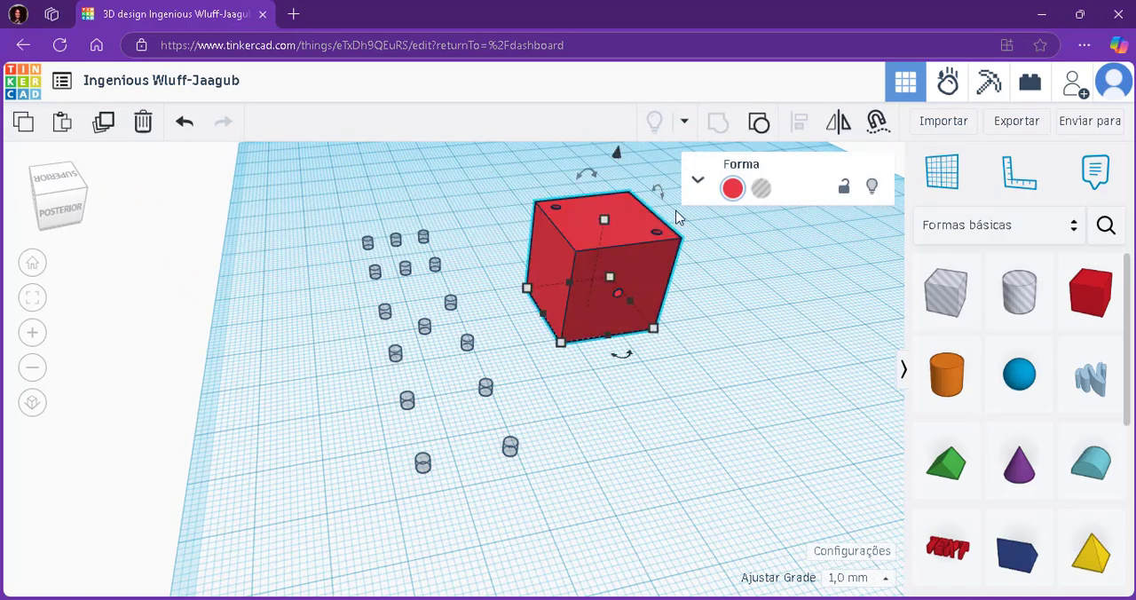
{"action": "right_click_drag", "start_coordinate": [730, 380], "coordinate": [702, 351]}
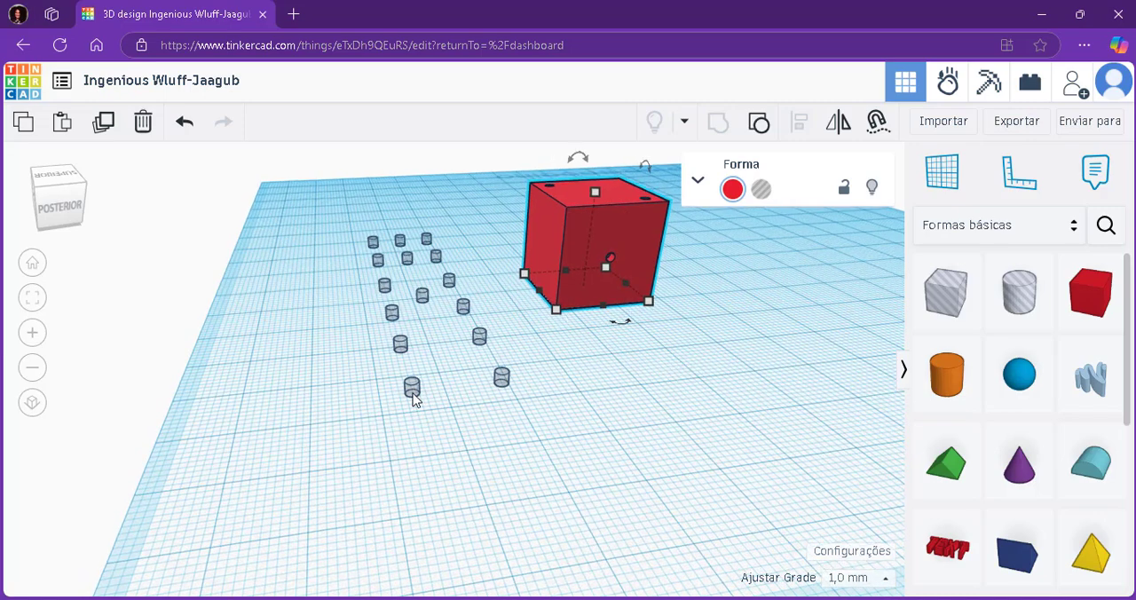
{"action": "left_click", "coordinate": [412, 390], "text": "shift"}
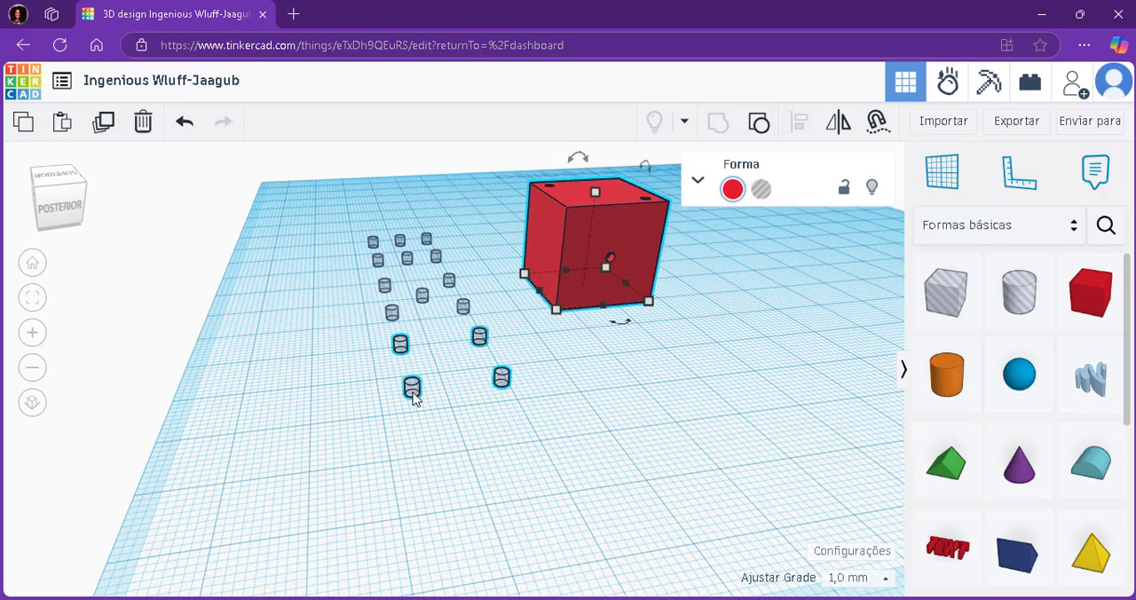
{"action": "left_click", "coordinate": [502, 379]}
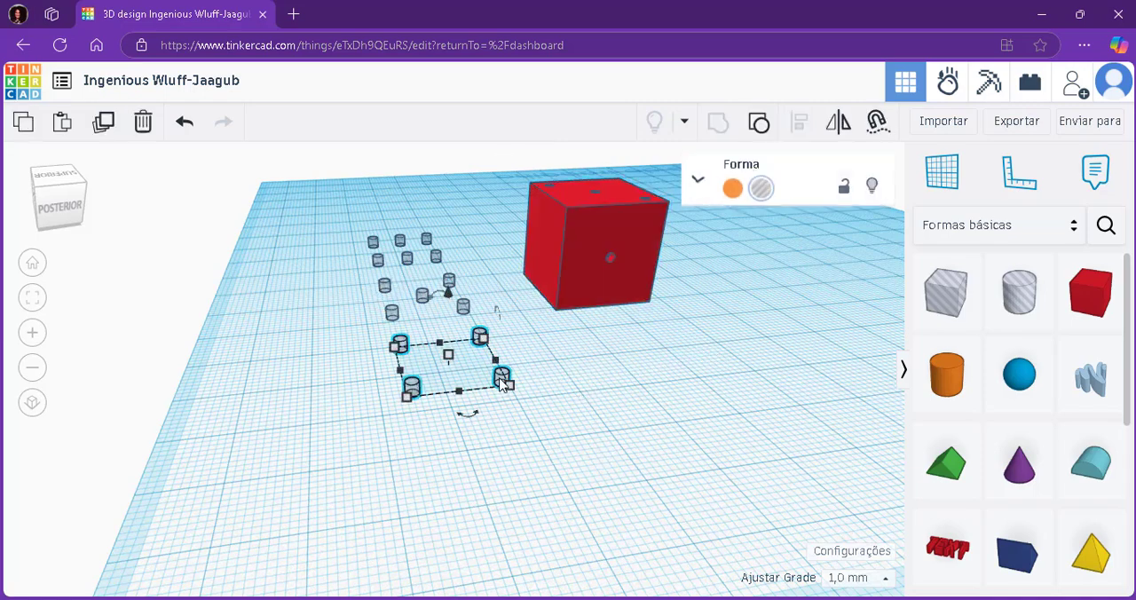
{"action": "left_click", "coordinate": [556, 437]}
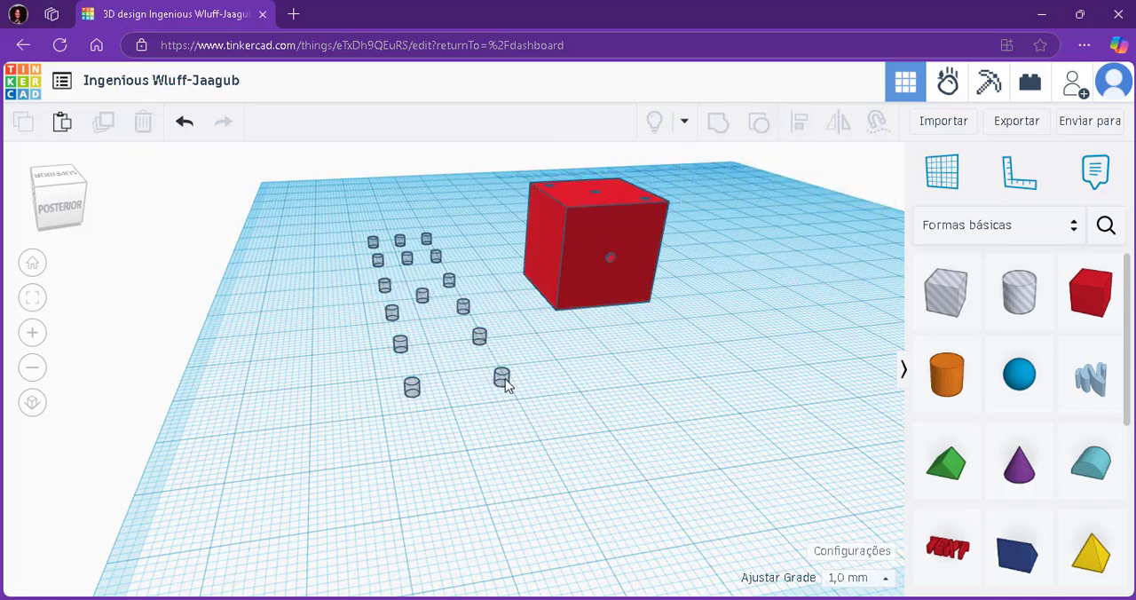
{"action": "left_click", "coordinate": [501, 380]}
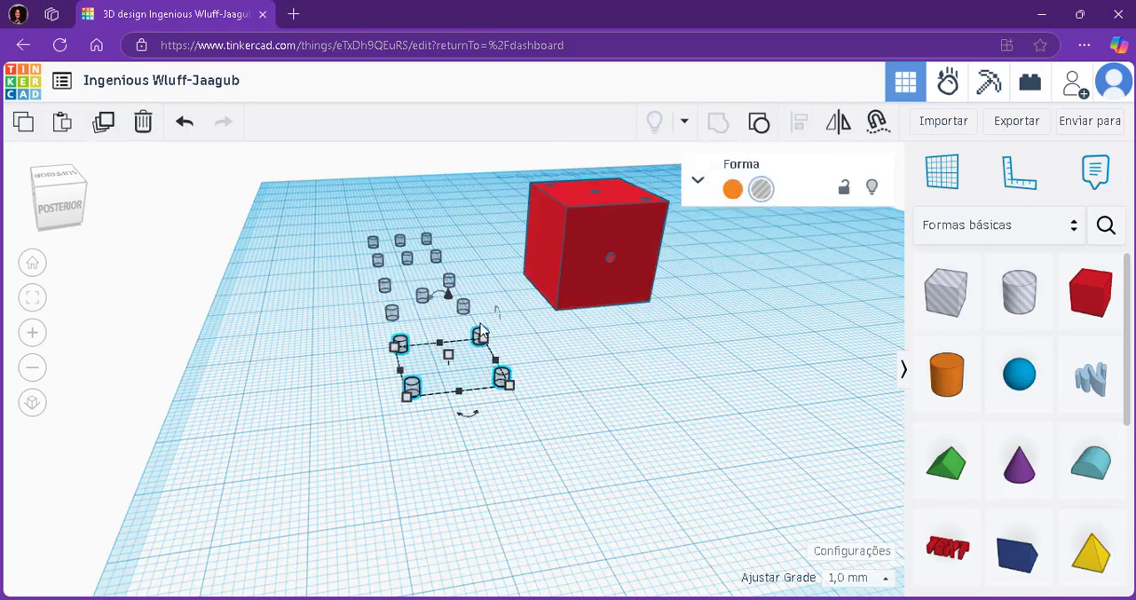
{"action": "left_click", "coordinate": [551, 263], "text": "shift"}
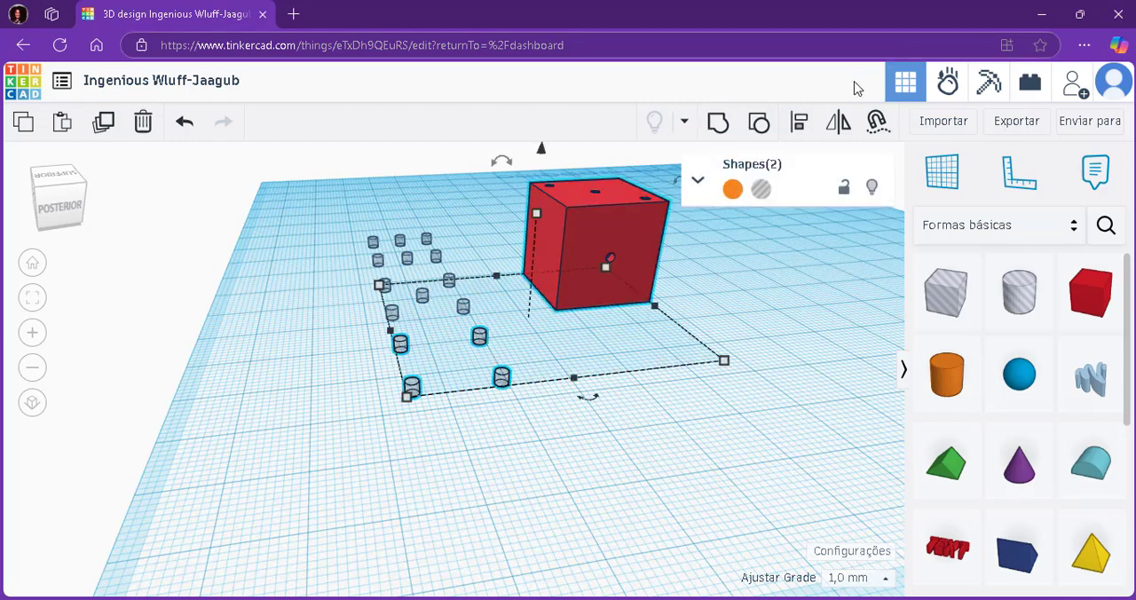
Centre-align the four-dot pattern and the red box along both horizontal axes, keeping the pattern at the box's base.
{"action": "left_click", "coordinate": [801, 123]}
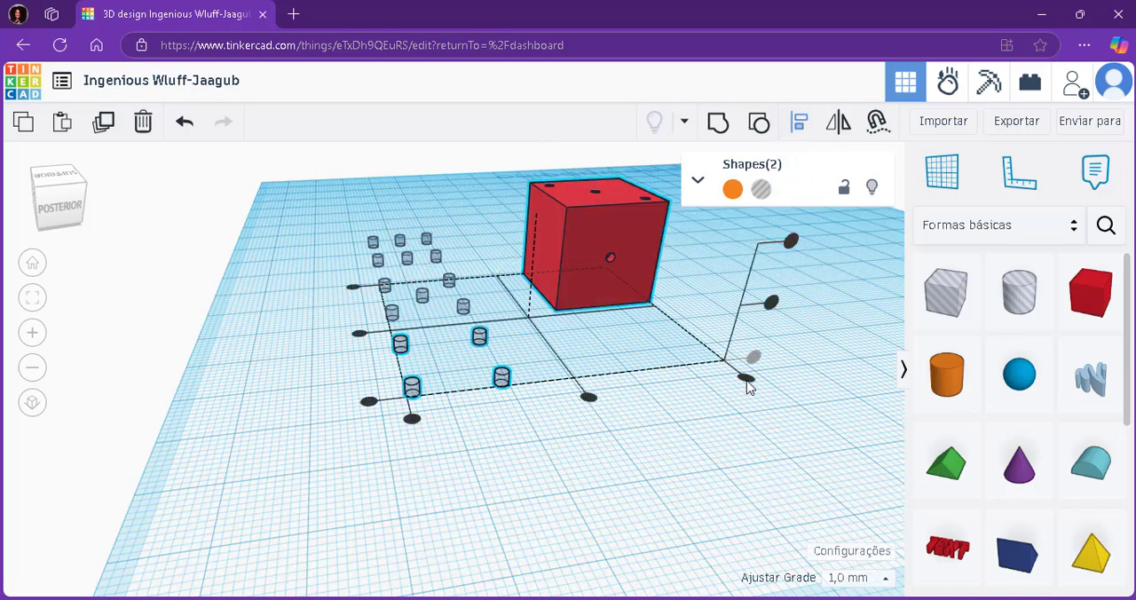
{"action": "right_click_drag", "start_coordinate": [743, 395], "coordinate": [689, 337]}
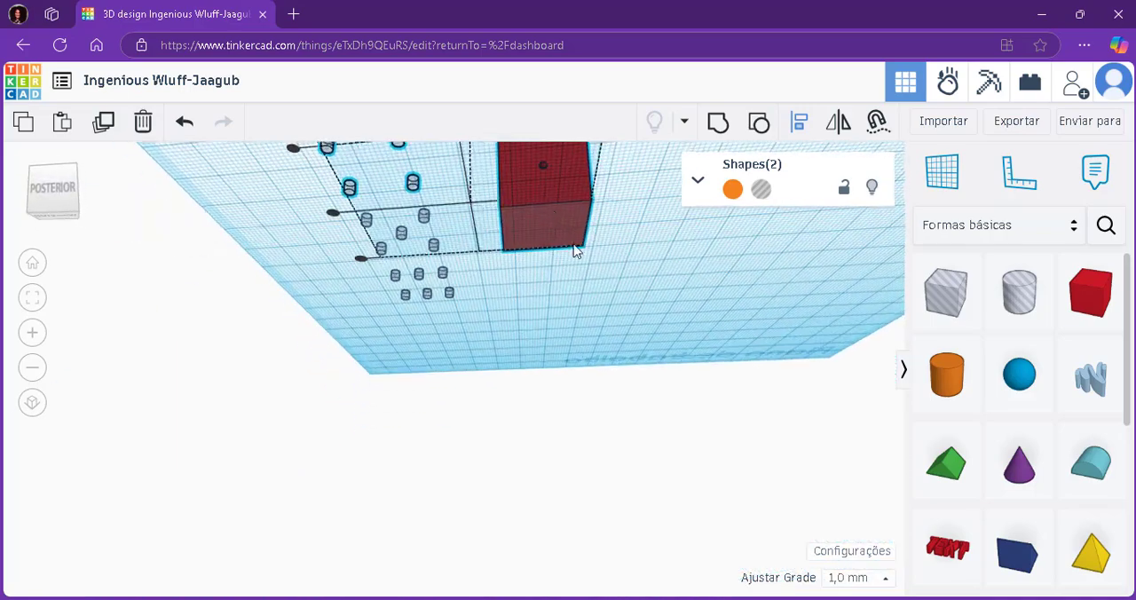
{"action": "scroll", "coordinate": [582, 245], "scroll_direction": "down", "scroll_amount": 2}
{"action": "scroll", "coordinate": [582, 246], "scroll_direction": "up", "scroll_amount": 3}
{"action": "right_click_drag", "start_coordinate": [569, 197], "coordinate": [700, 419]}
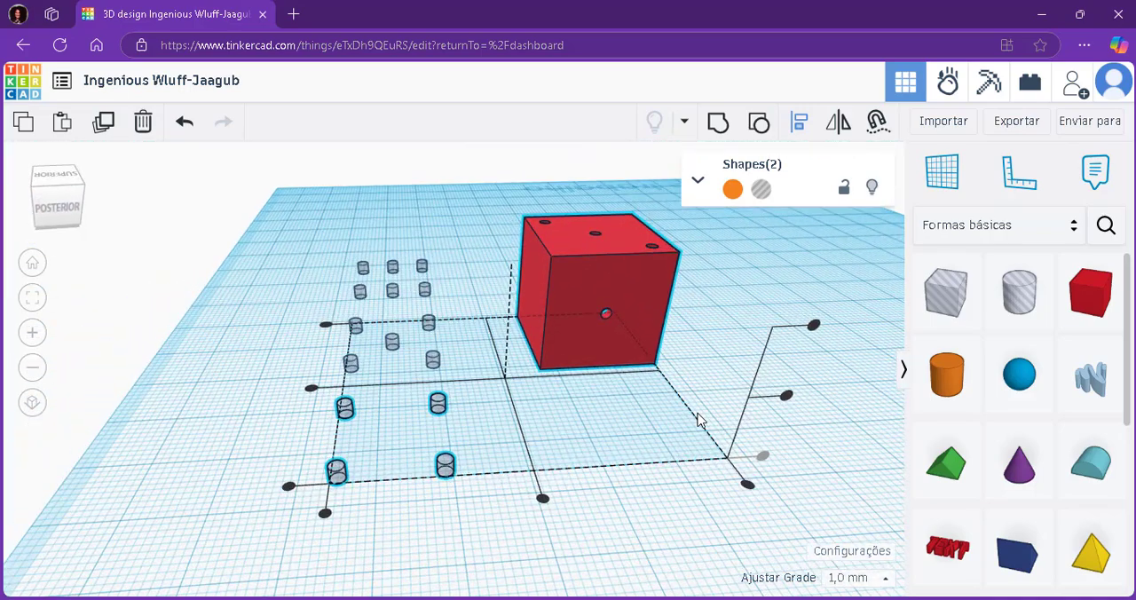
{"action": "left_click", "coordinate": [542, 499]}
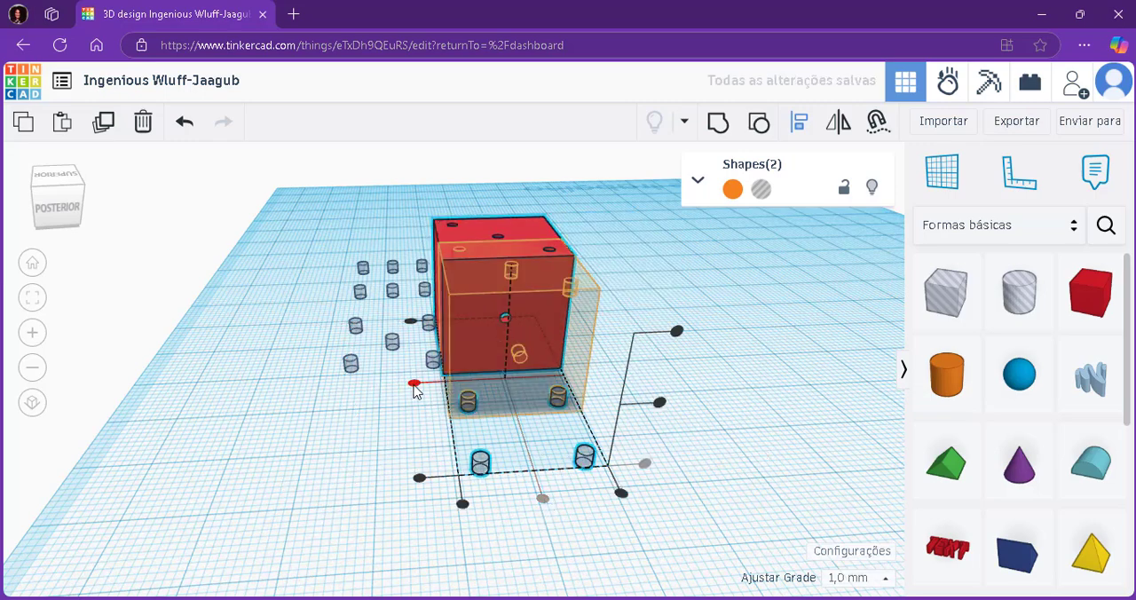
{"action": "left_click", "coordinate": [413, 383]}
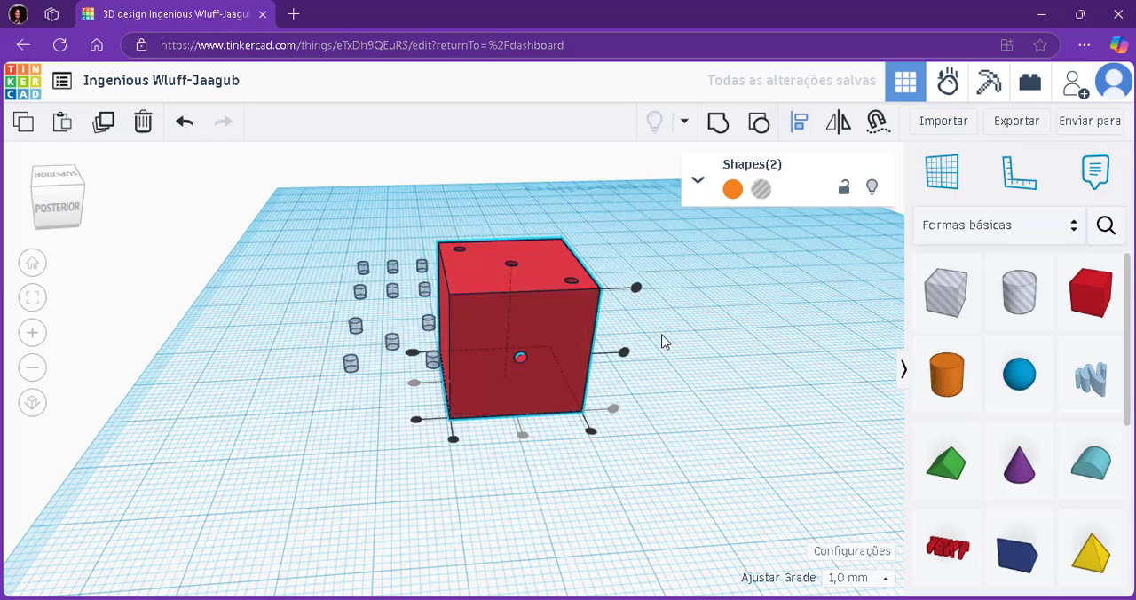
Group the four-dot pattern with the red box to cut four holes into its bottom face.
{"action": "right_click_drag", "start_coordinate": [515, 338], "coordinate": [683, 304]}
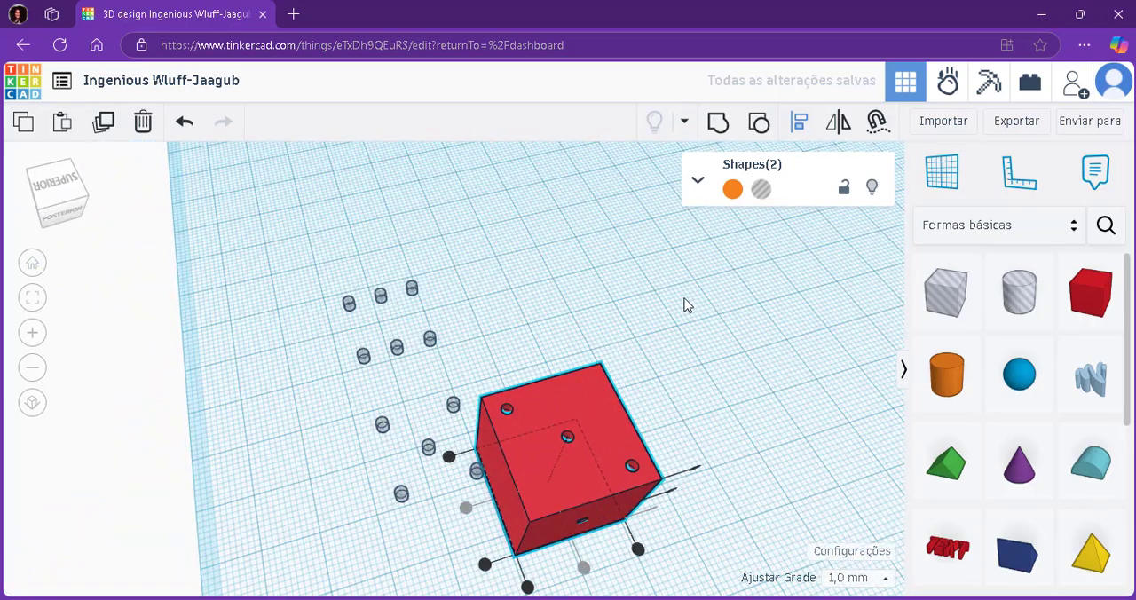
{"action": "left_click", "coordinate": [720, 130]}
{"action": "right_click_drag", "start_coordinate": [688, 221], "coordinate": [609, 455]}
{"action": "left_click_drag", "start_coordinate": [557, 450], "coordinate": [581, 377]}
{"action": "key", "text": "ctrl+z"}
{"action": "scroll", "coordinate": [582, 371], "scroll_direction": "up", "scroll_amount": 2}
{"action": "right_click_drag", "start_coordinate": [582, 371], "coordinate": [687, 331]}
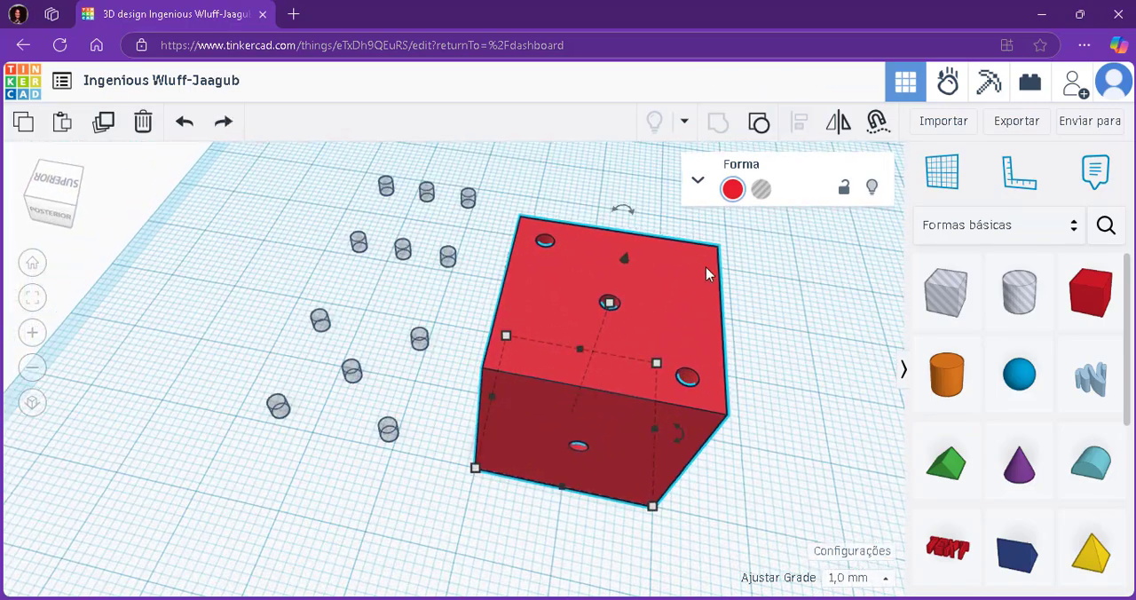
Rotate the red box 90° about the horizontal axis through its one-dot face.
{"action": "left_click", "coordinate": [633, 210]}
{"action": "scroll", "coordinate": [661, 296], "scroll_direction": "down", "scroll_amount": 4}
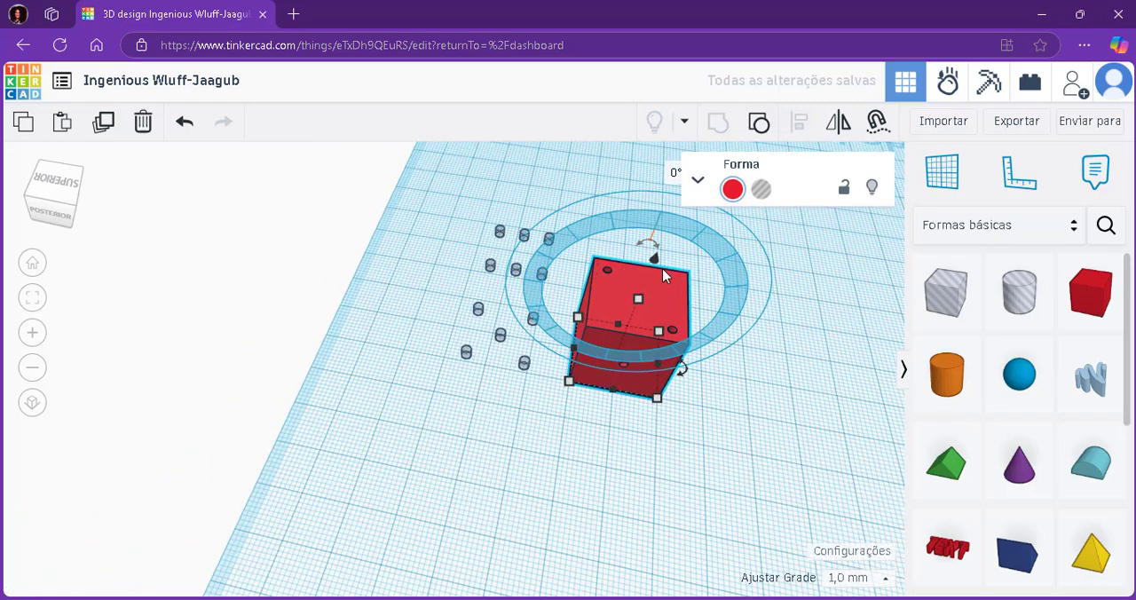
{"action": "left_click", "coordinate": [672, 172]}
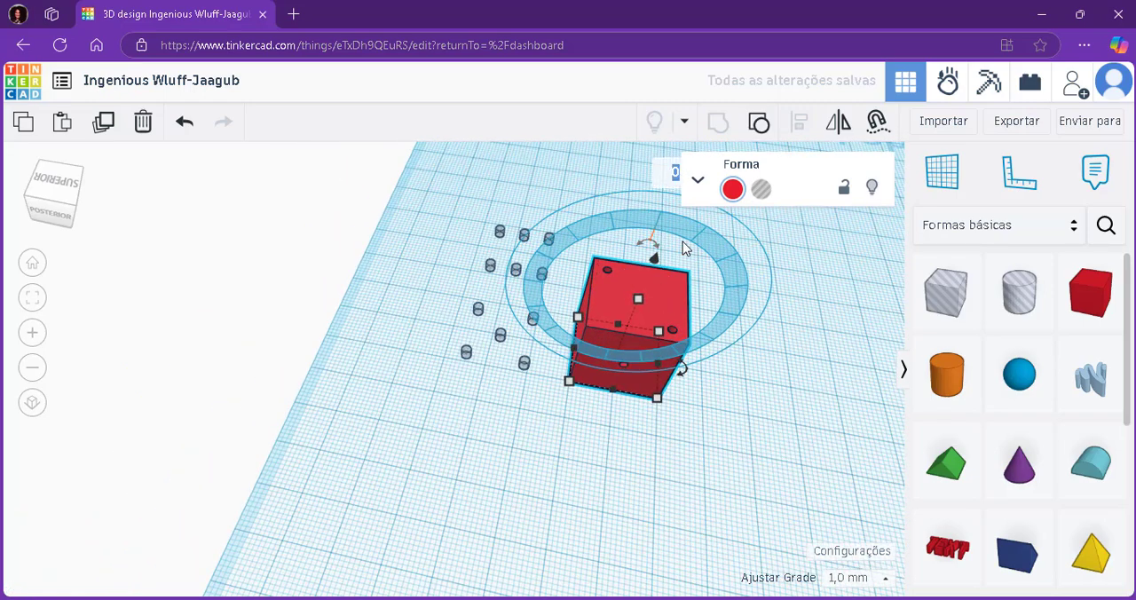
{"action": "type", "text": "9"}
{"action": "key", "text": "Return"}
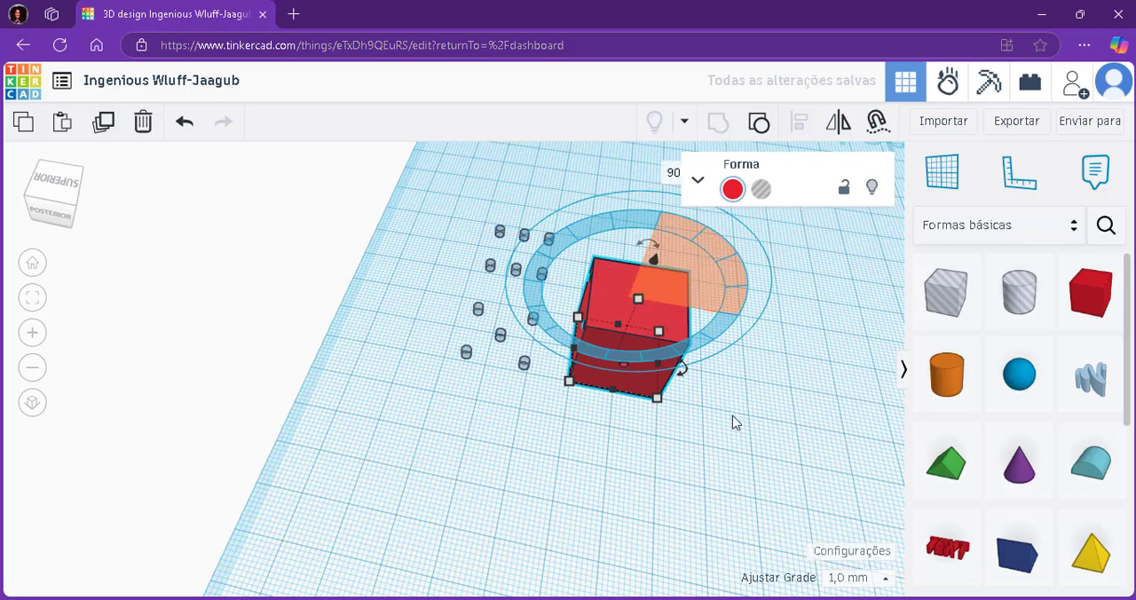
{"action": "left_click", "coordinate": [739, 424]}
Align the five-dot pattern centred and flush with the red box's top face, and group them to cut five holes.
{"action": "right_click_drag", "start_coordinate": [749, 425], "coordinate": [512, 415]}
{"action": "scroll", "coordinate": [517, 412], "scroll_direction": "up", "scroll_amount": 4}
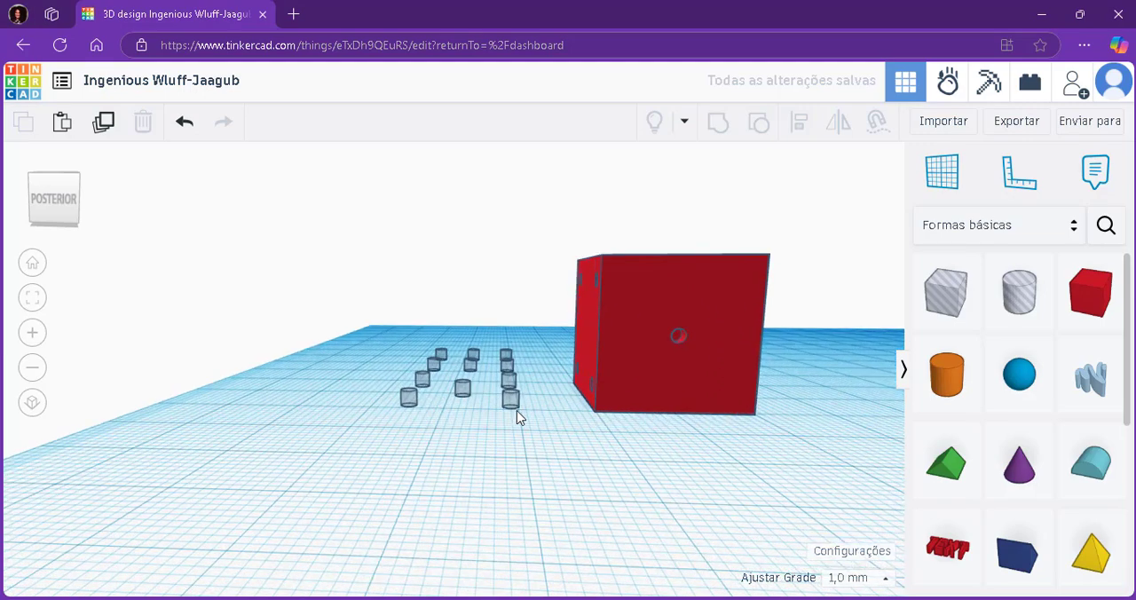
{"action": "left_click", "coordinate": [516, 407]}
{"action": "left_click", "coordinate": [682, 338], "text": "shift"}
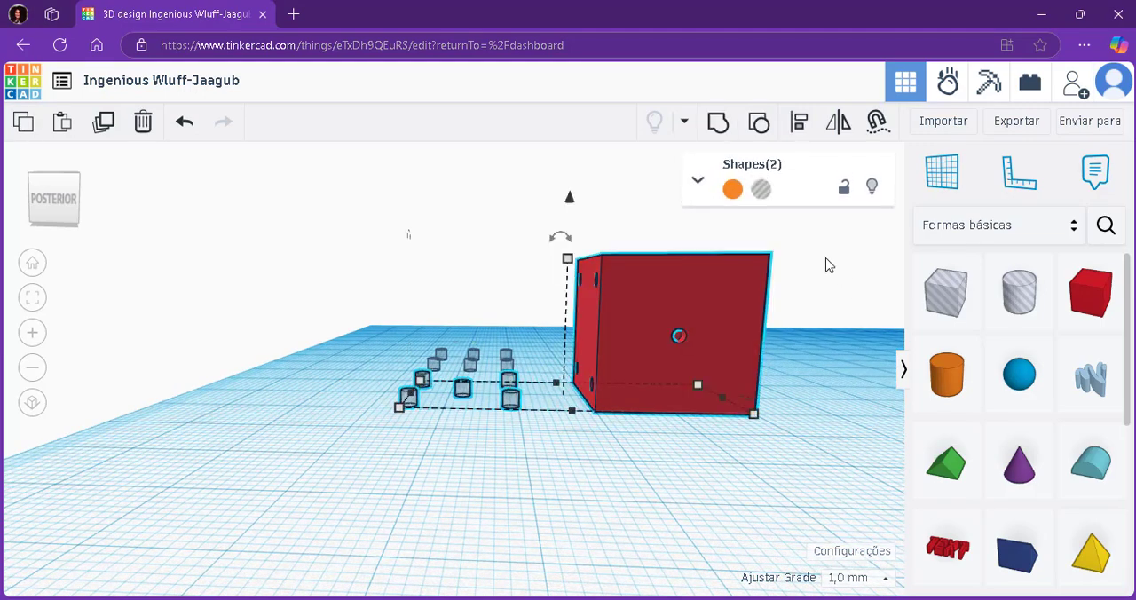
{"action": "left_click", "coordinate": [798, 123]}
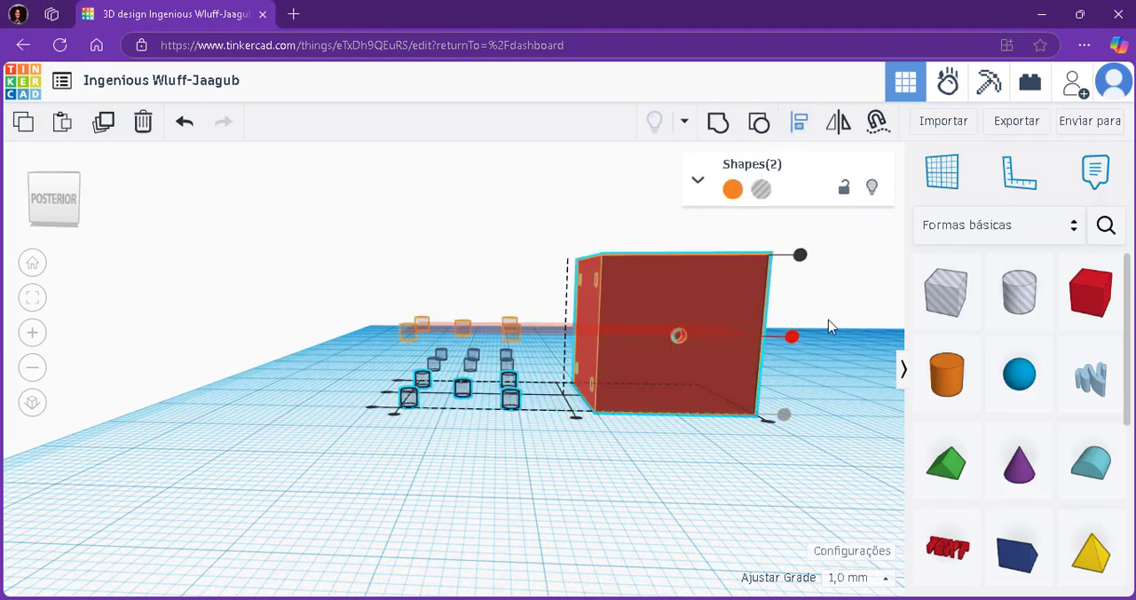
{"action": "right_click_drag", "start_coordinate": [867, 286], "coordinate": [875, 319]}
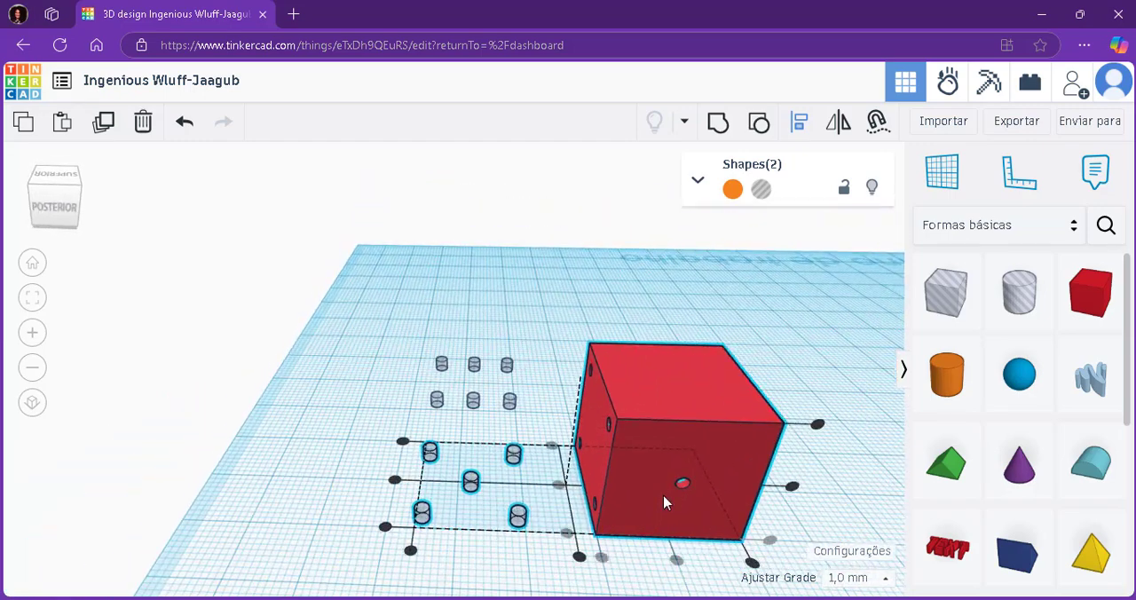
{"action": "left_click", "coordinate": [580, 558]}
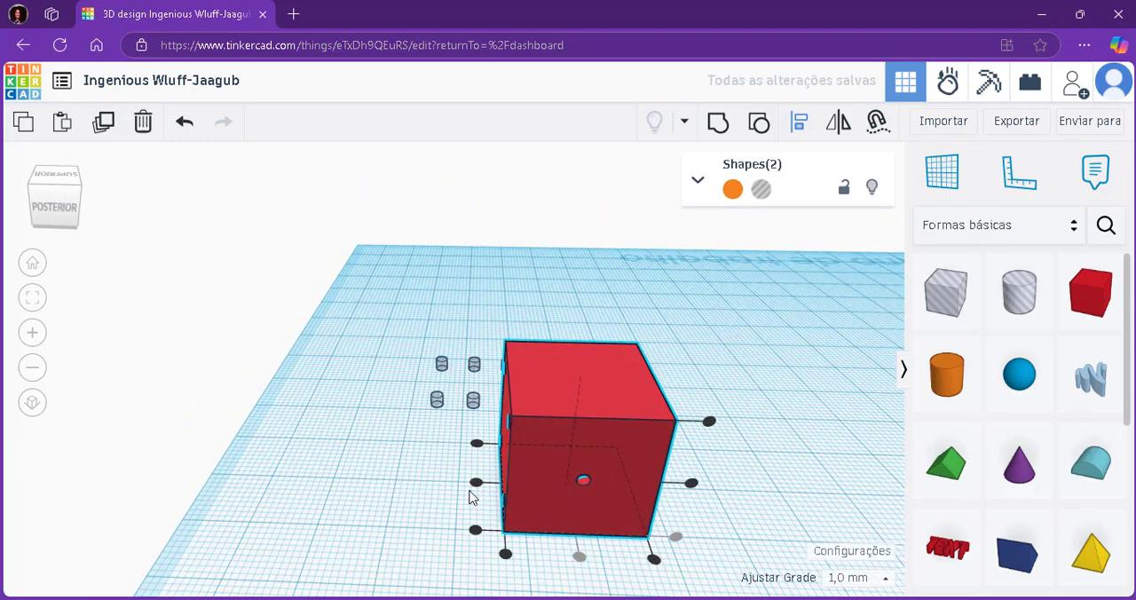
{"action": "left_click", "coordinate": [476, 484]}
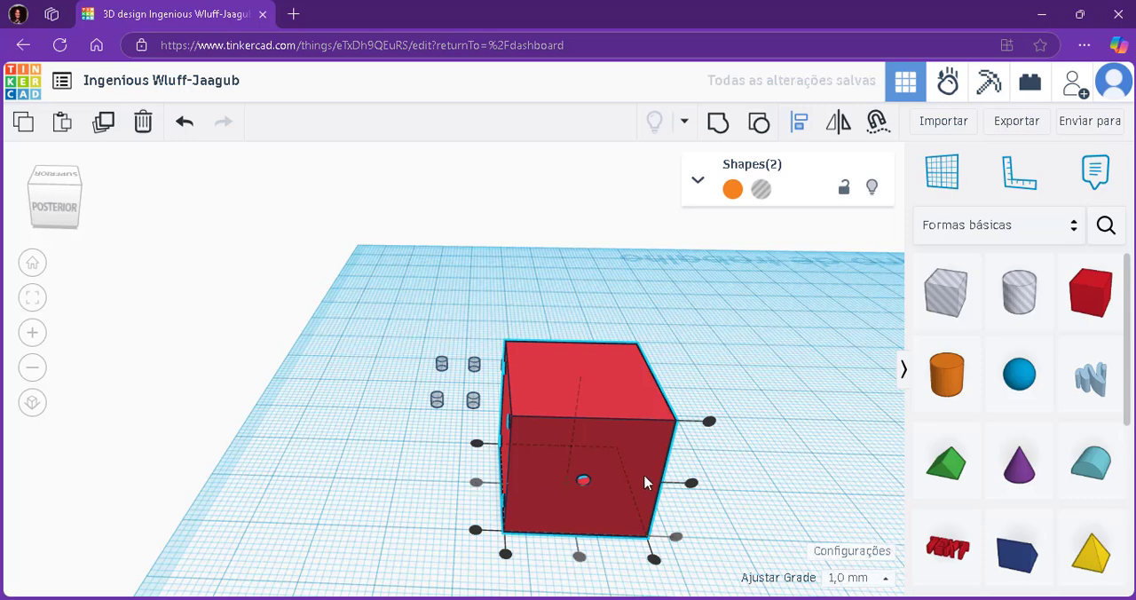
{"action": "left_click", "coordinate": [709, 423]}
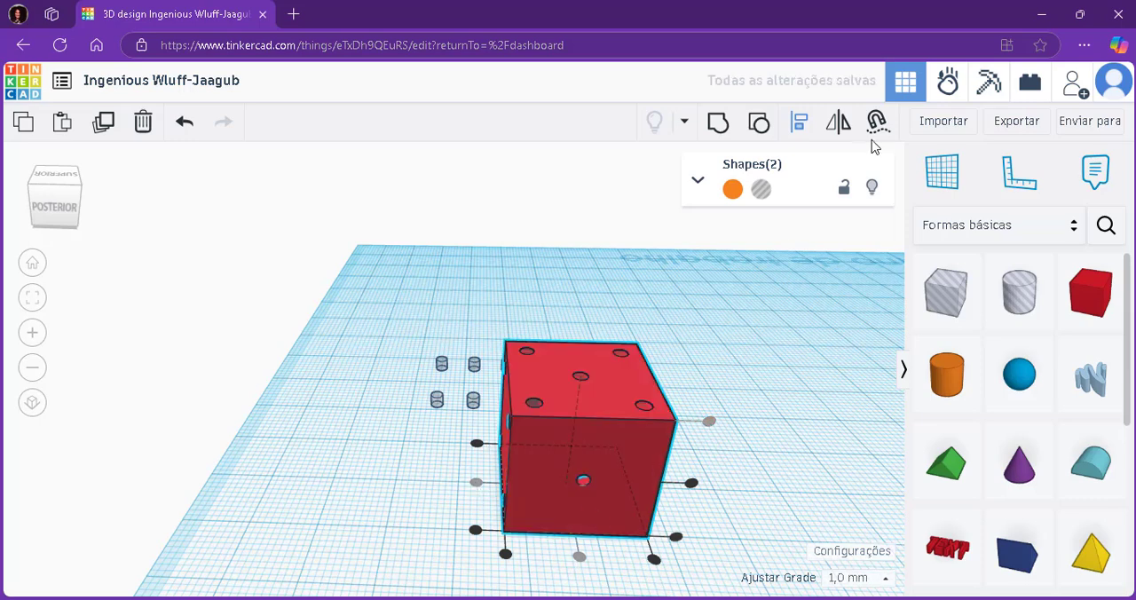
{"action": "left_click", "coordinate": [719, 123]}
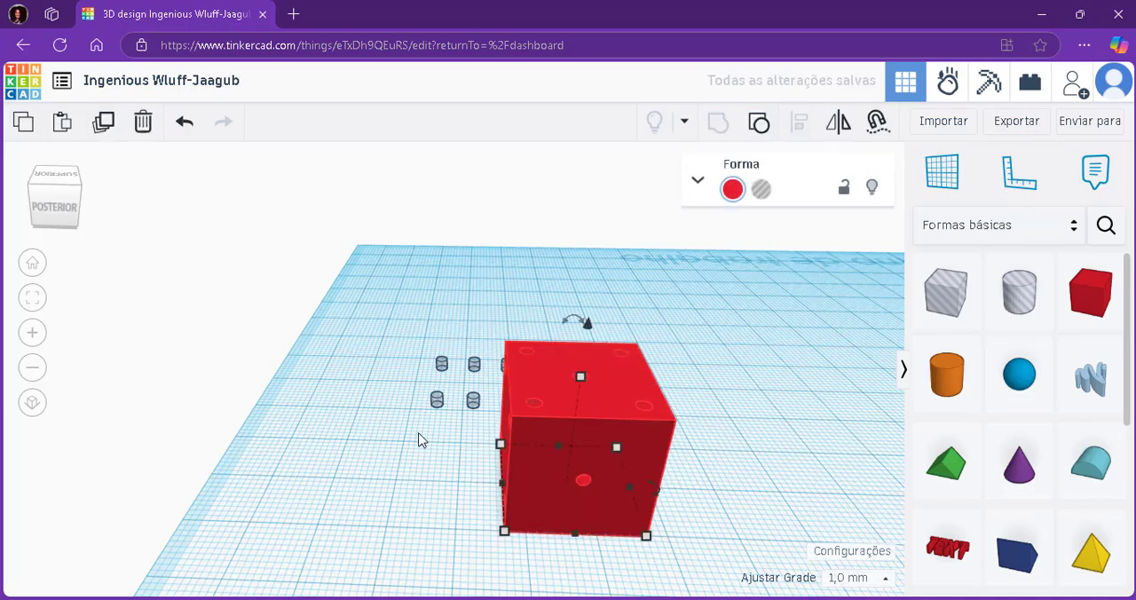
Centre the six-dot pattern beneath the red box along both horizontal axes and group them to cut six holes into the bottom face.
{"action": "right_click_drag", "start_coordinate": [418, 439], "coordinate": [550, 337]}
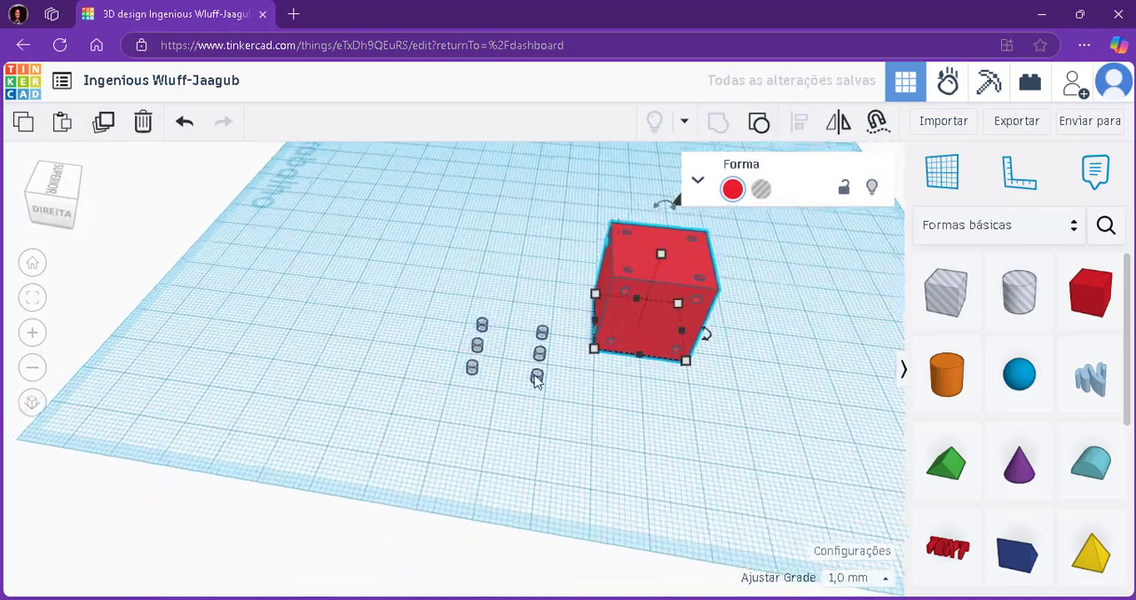
{"action": "left_click_drag", "start_coordinate": [390, 197], "coordinate": [753, 436]}
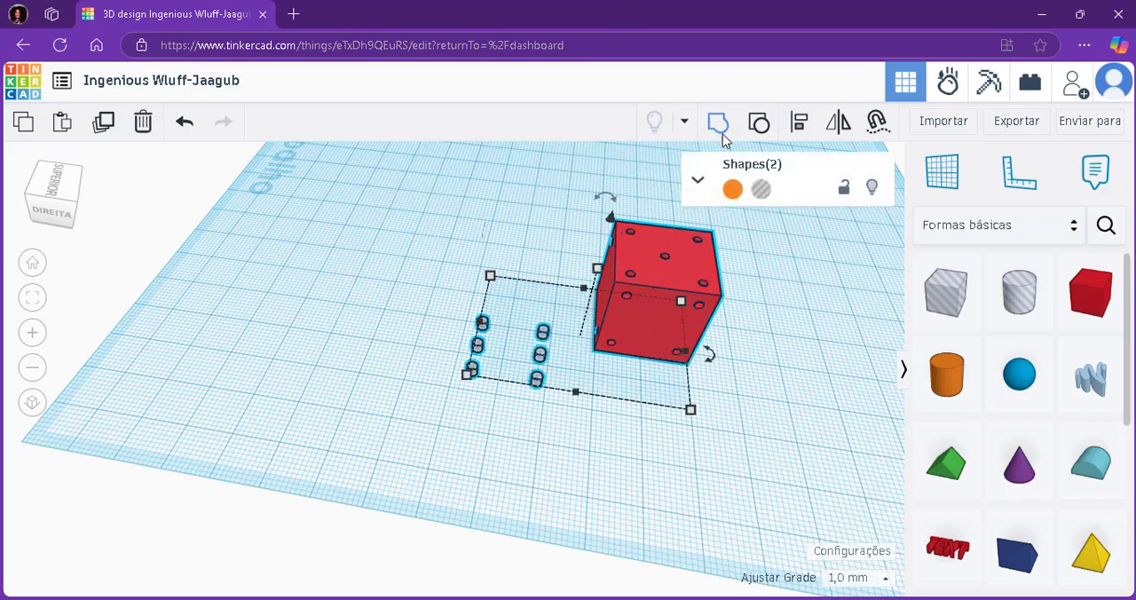
{"action": "left_click", "coordinate": [799, 122]}
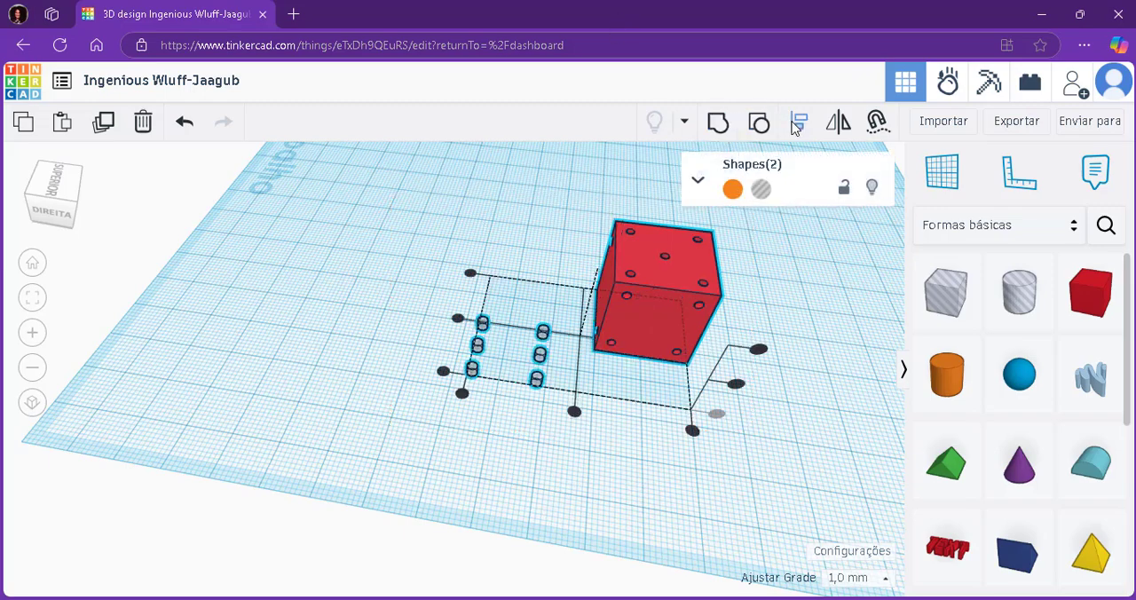
{"action": "left_click", "coordinate": [457, 325]}
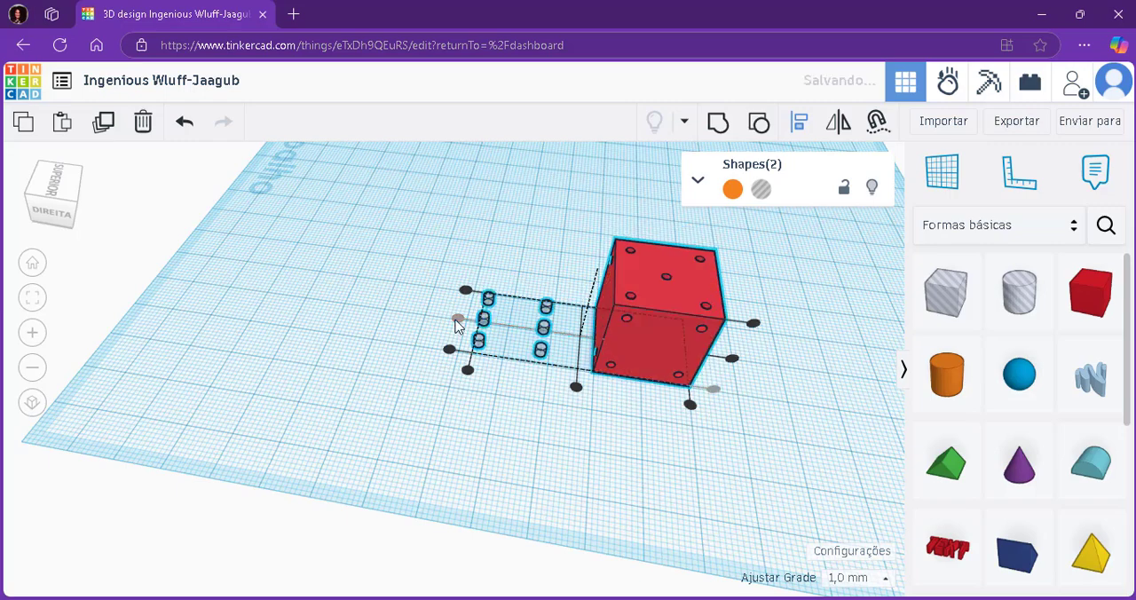
{"action": "left_click", "coordinate": [578, 396]}
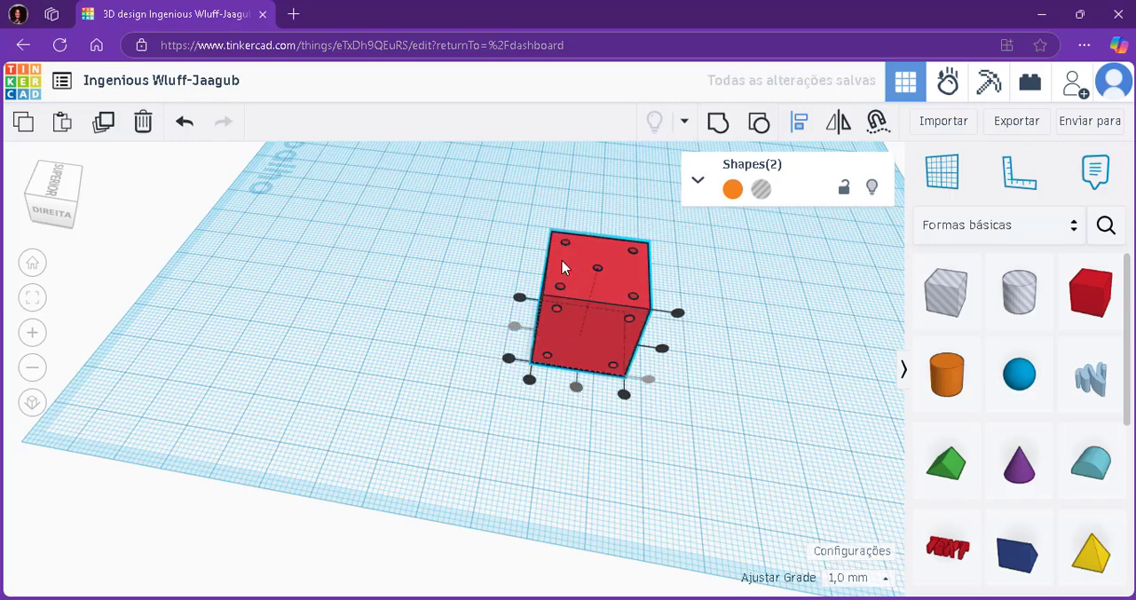
{"action": "left_click", "coordinate": [718, 121]}
Move the finished die across the workplane, away from the labelled edge, and deselect it.
{"action": "right_click_drag", "start_coordinate": [744, 358], "coordinate": [471, 249]}
{"action": "left_click_drag", "start_coordinate": [393, 211], "coordinate": [575, 432]}
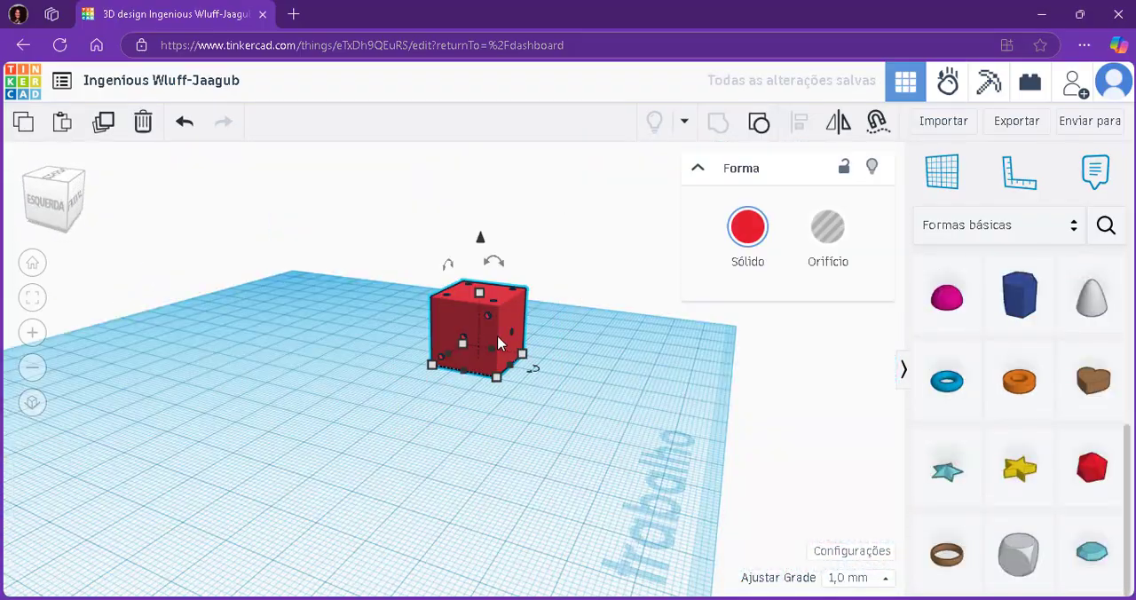
{"action": "left_click_drag", "start_coordinate": [501, 327], "coordinate": [294, 398]}
{"action": "left_click", "coordinate": [598, 417]}
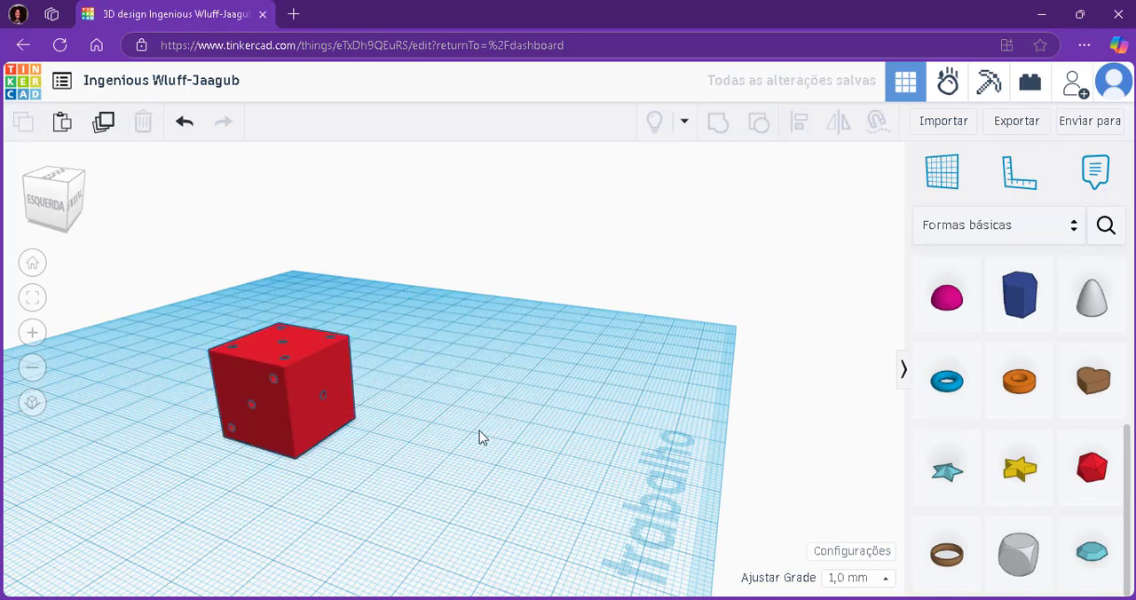
Inspect the finished die and export the whole design as an STL file for 3D printing.
{"action": "right_click_drag", "start_coordinate": [594, 402], "coordinate": [532, 430]}
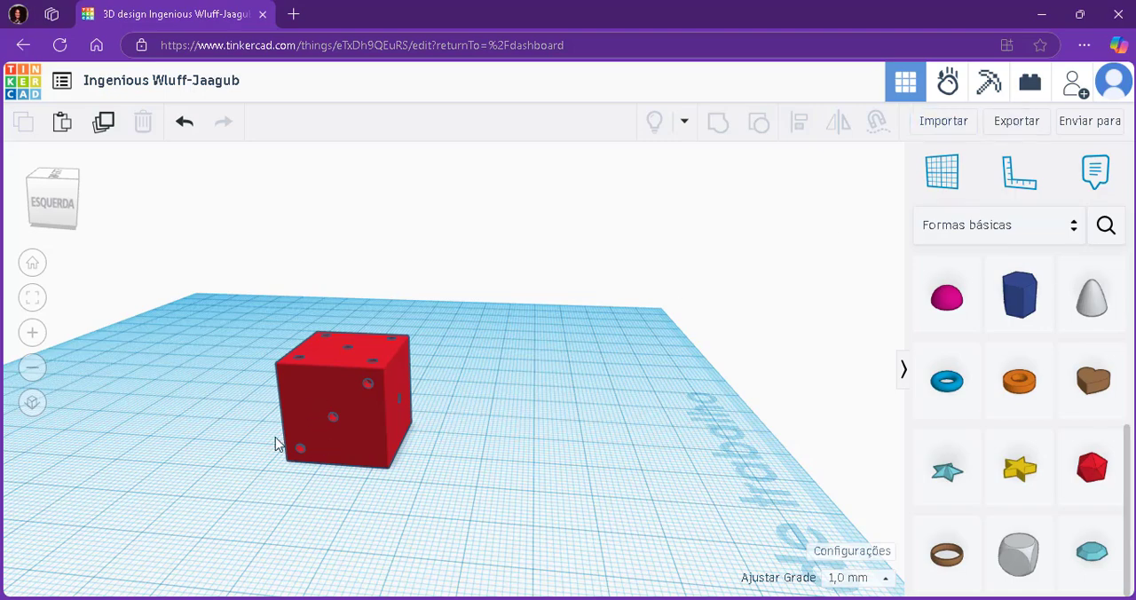
{"action": "scroll", "coordinate": [261, 444], "scroll_direction": "up", "scroll_amount": 2}
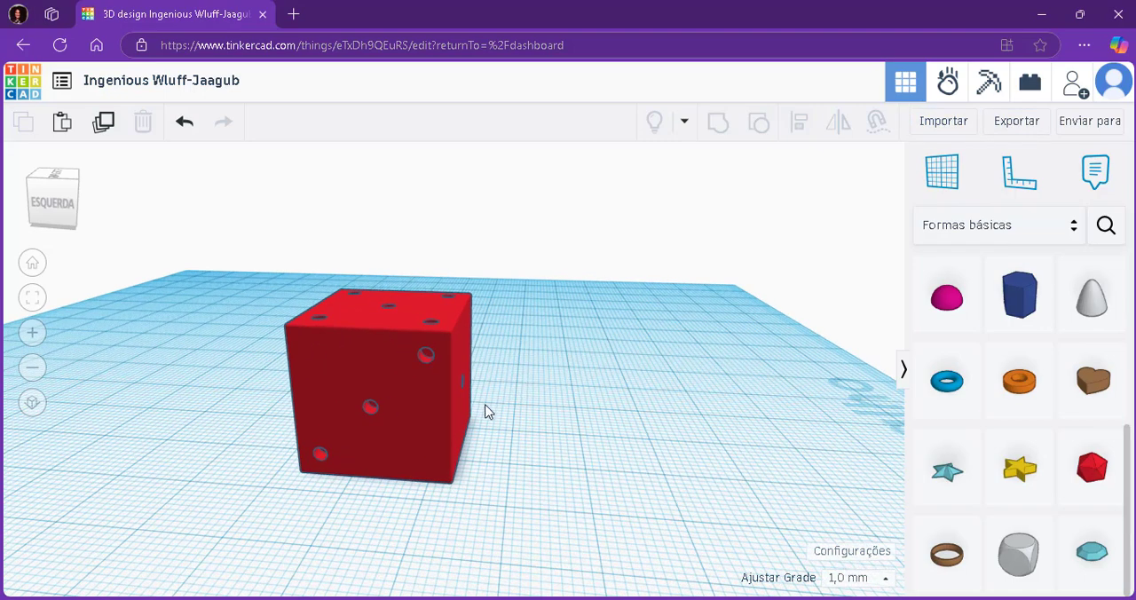
{"action": "left_click", "coordinate": [1012, 121]}
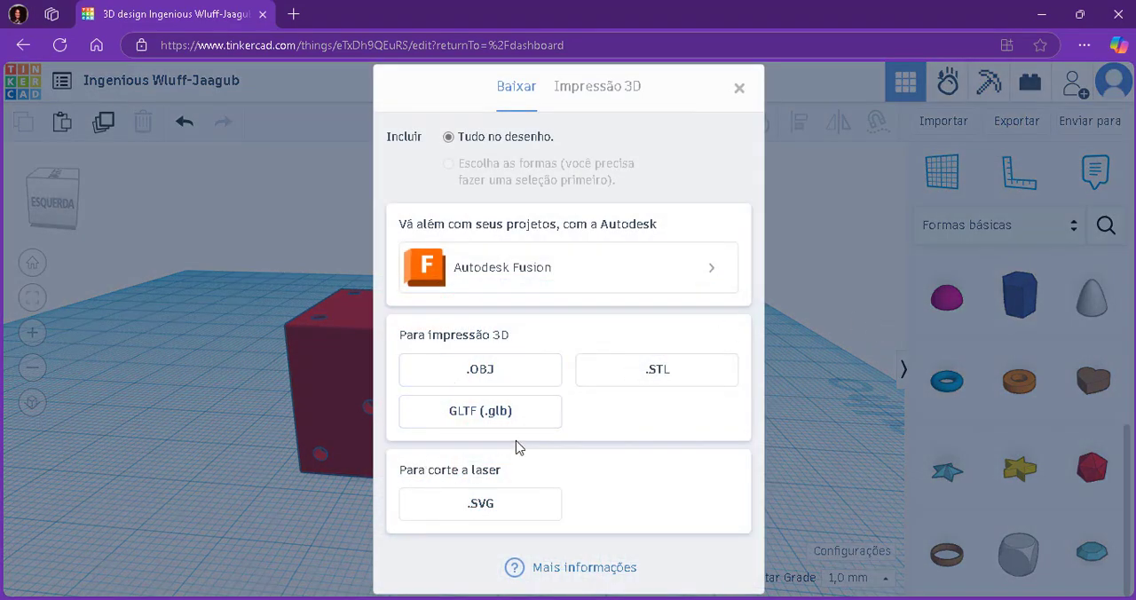
{"action": "left_click", "coordinate": [600, 375]}
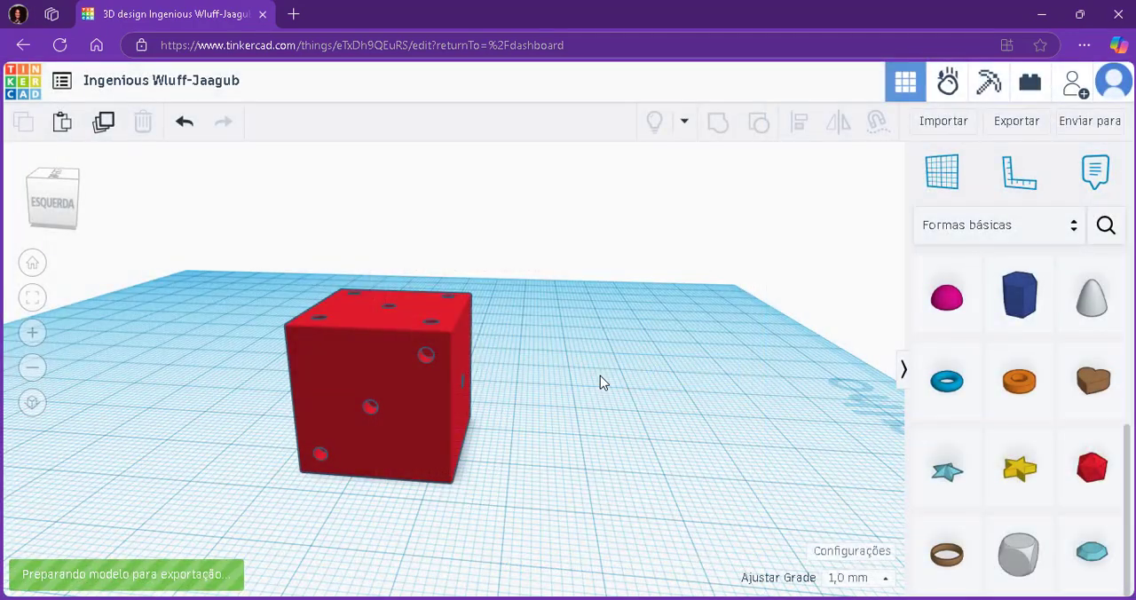